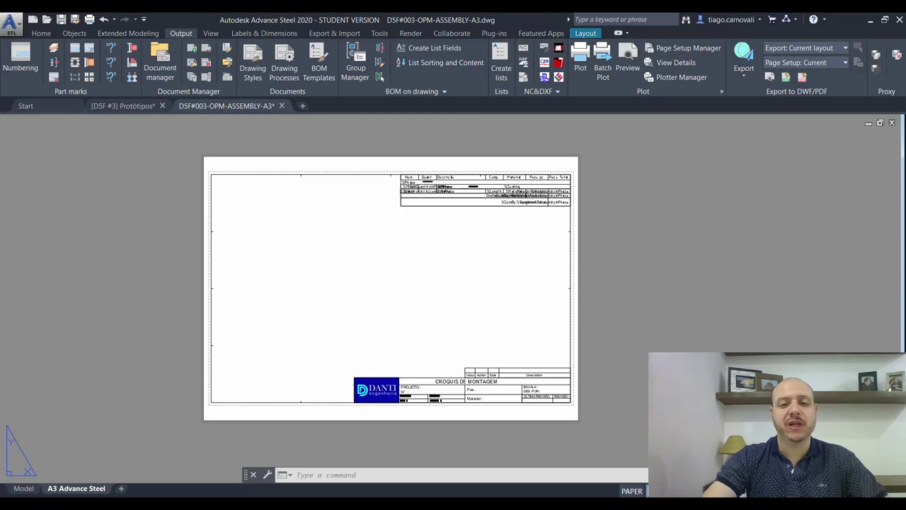
Open the default prototypes for editing and look through the drawing files in the Prototypes folder.
scroll(424, 344, up, 2)
scroll(424, 345, down, 3)
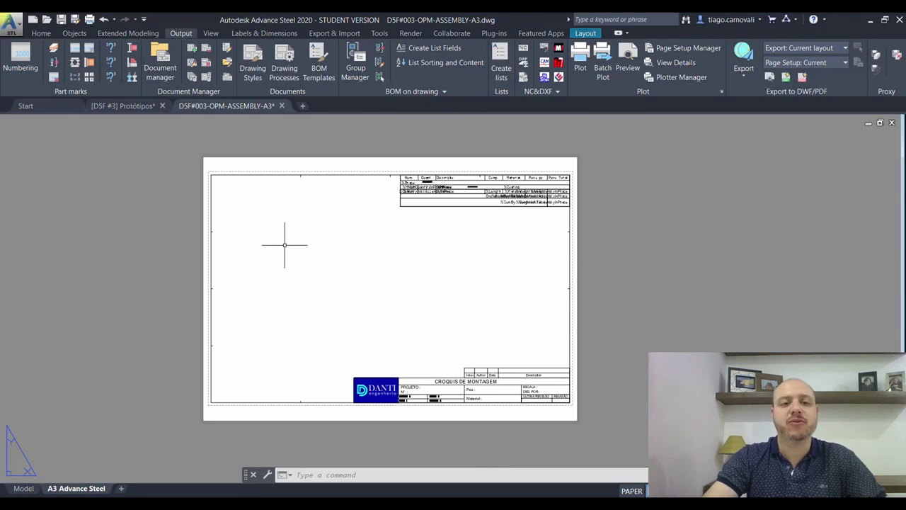
click(227, 64)
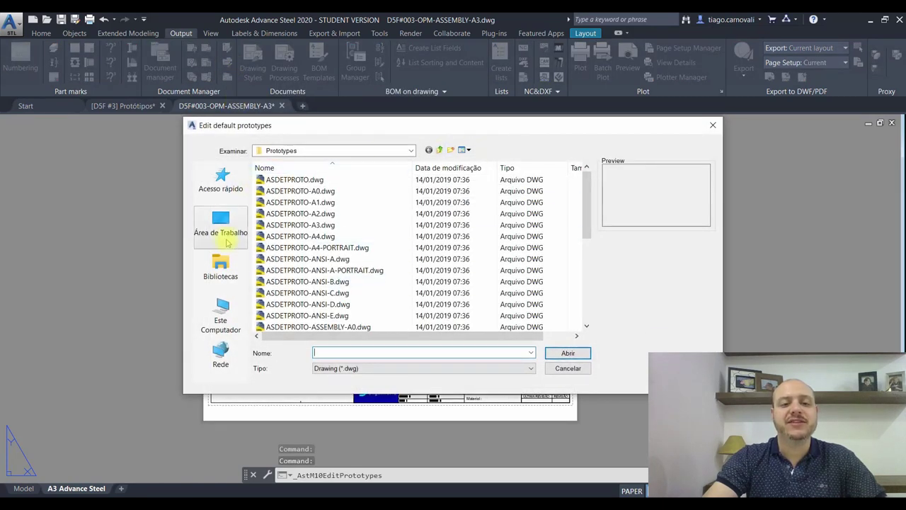
scroll(295, 238, down, 6)
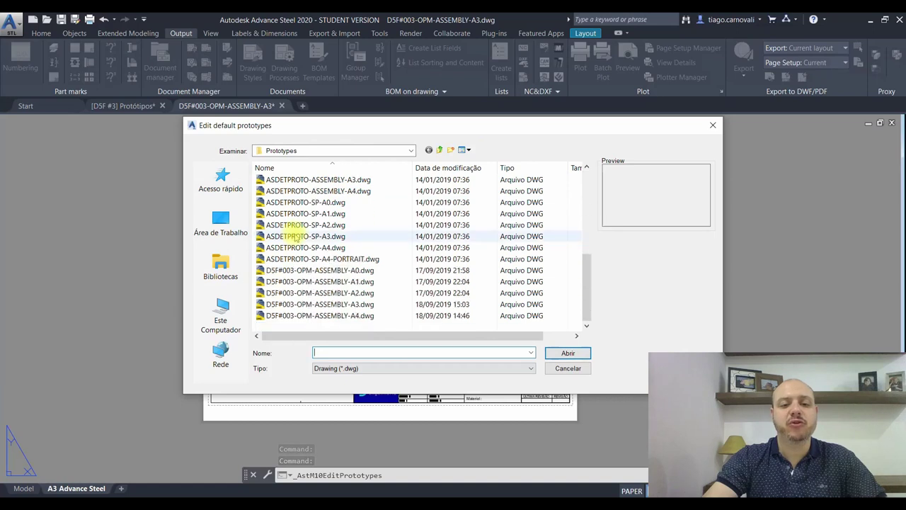
scroll(295, 238, up, 6)
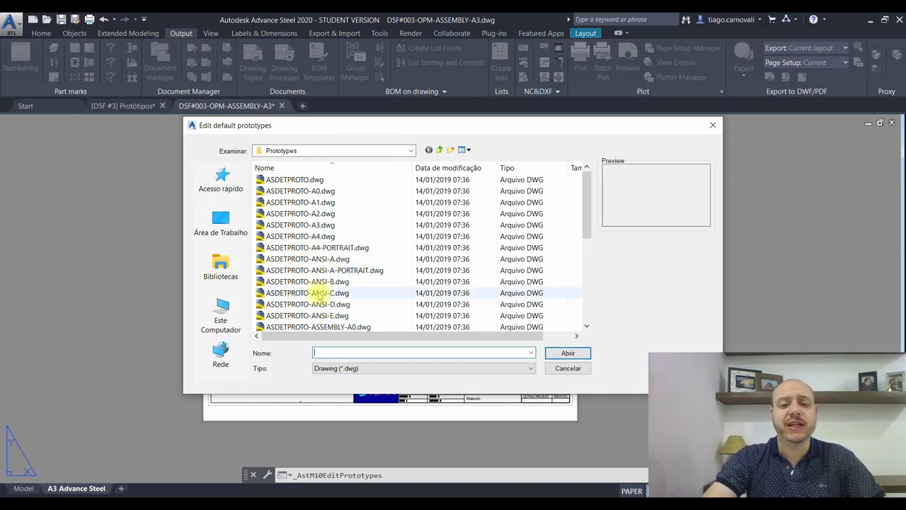
Duplicate the ASDETPROTO-A3.dwg prototype within the Prototypes folder.
click(304, 225)
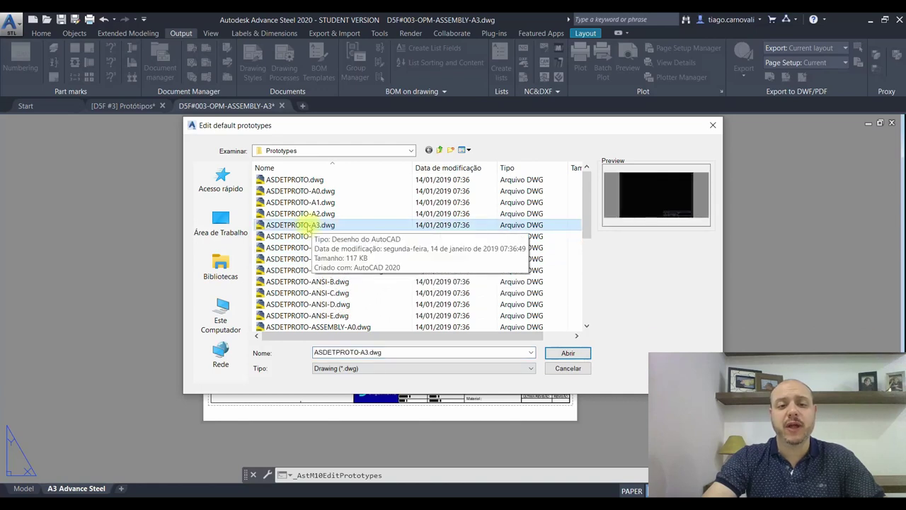
right_click(309, 226)
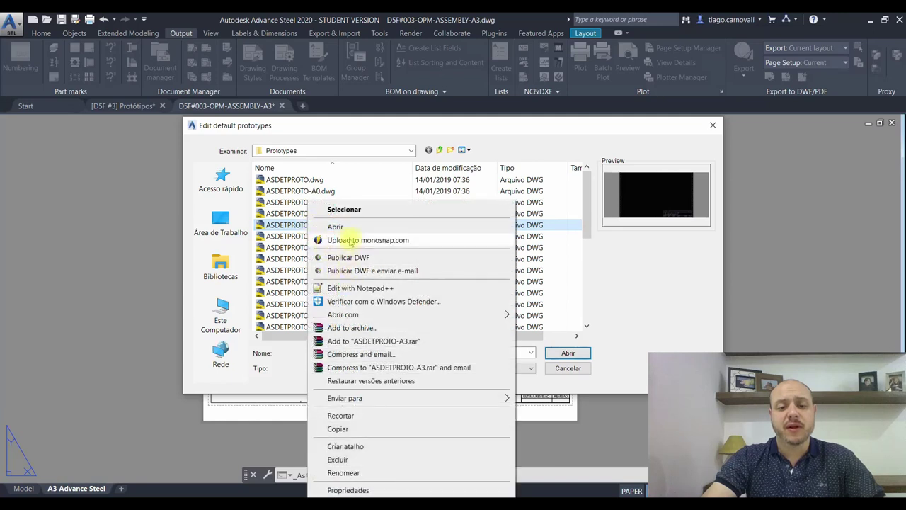
click(342, 429)
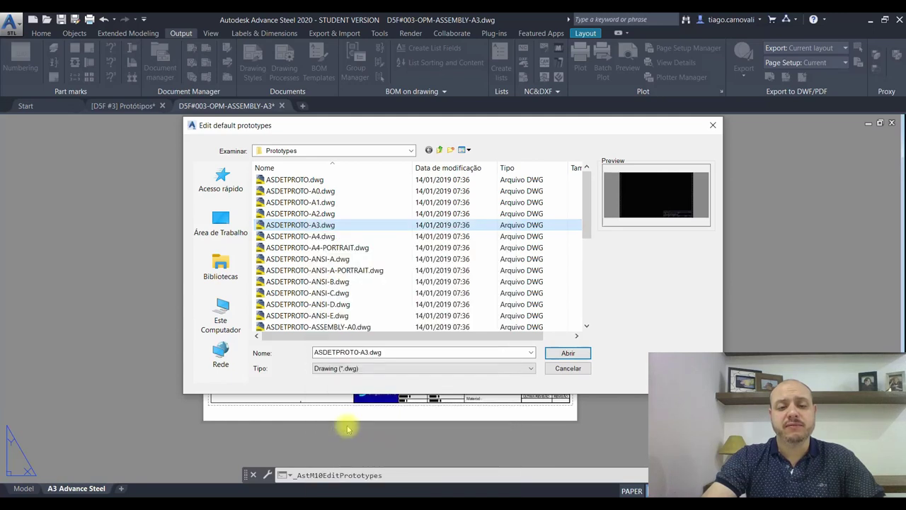
right_click(315, 239)
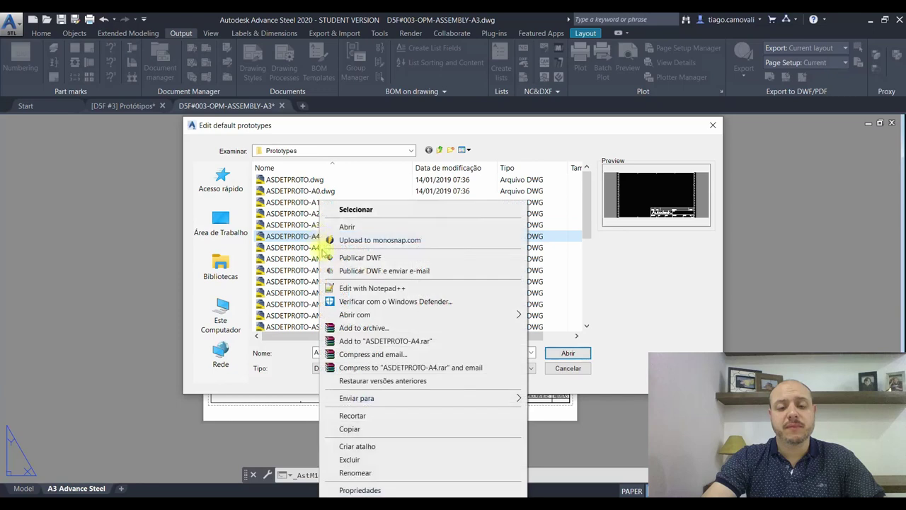
key(ctrl+v)
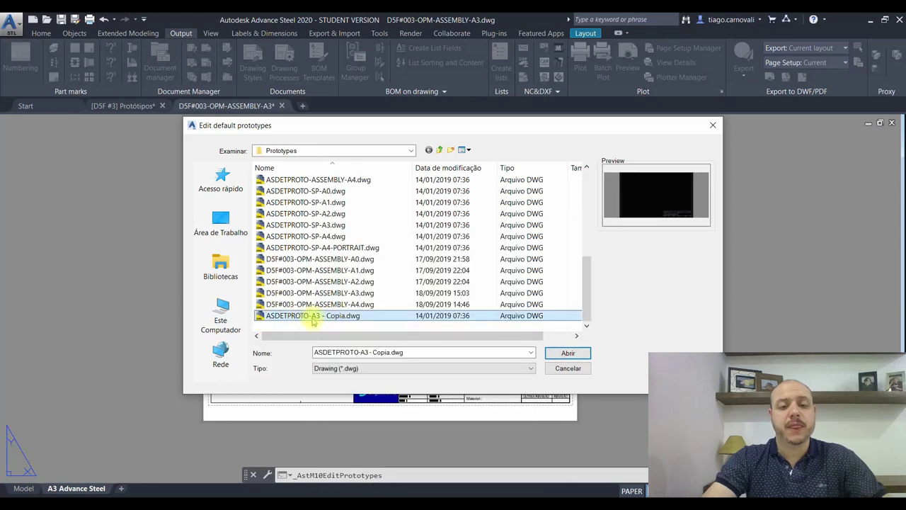
Rename the copied A3 prototype file as teste.dwg.
right_click(313, 319)
click(342, 290)
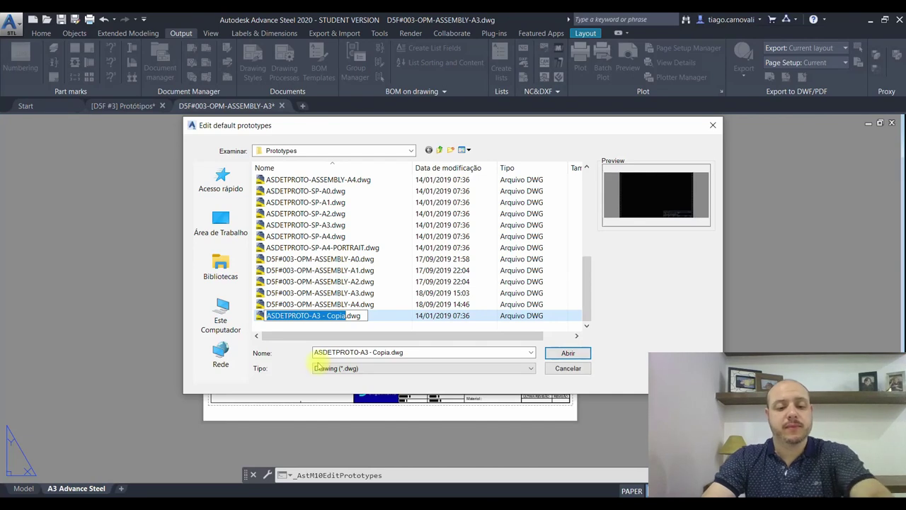
text(teste)
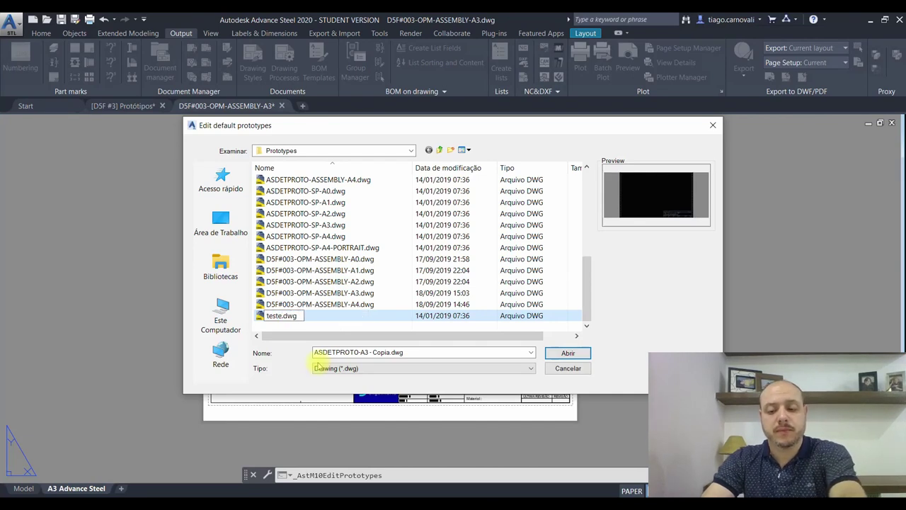
key(Return)
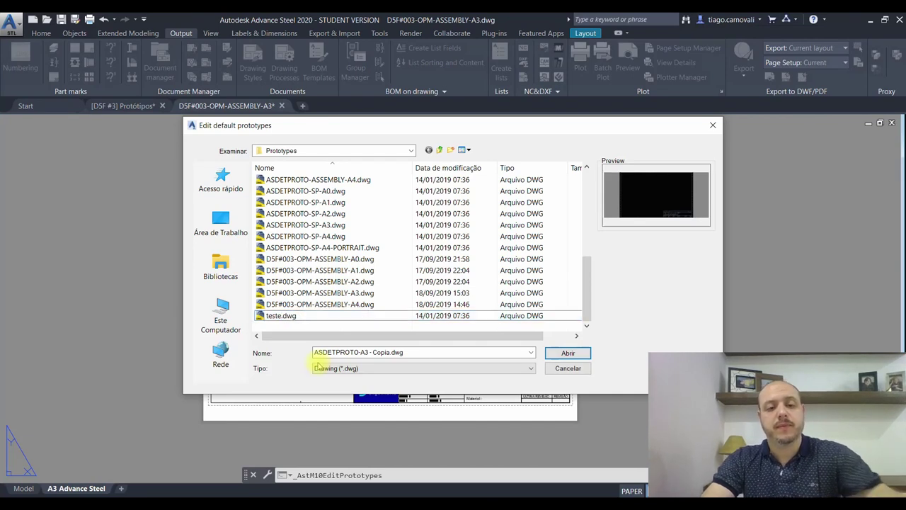
Open the teste.dwg prototype and view its whole A3 sheet with the title block.
click(283, 316)
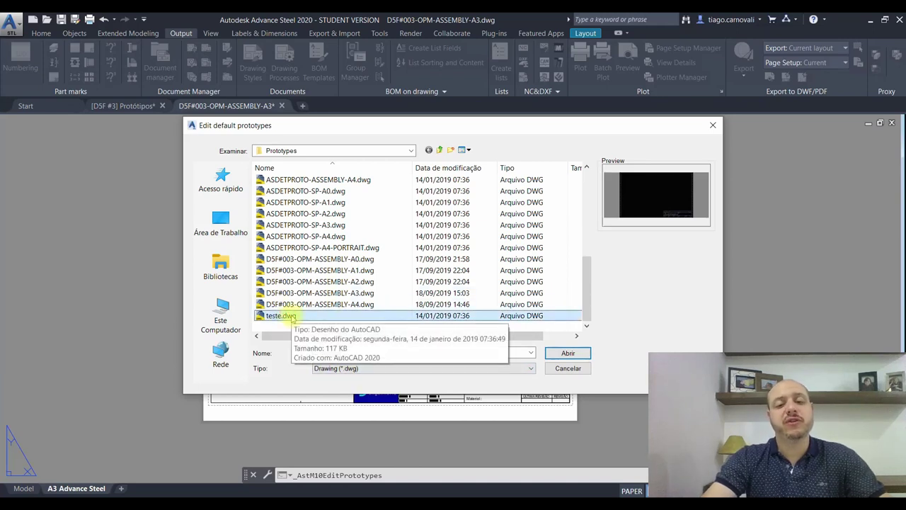
click(554, 358)
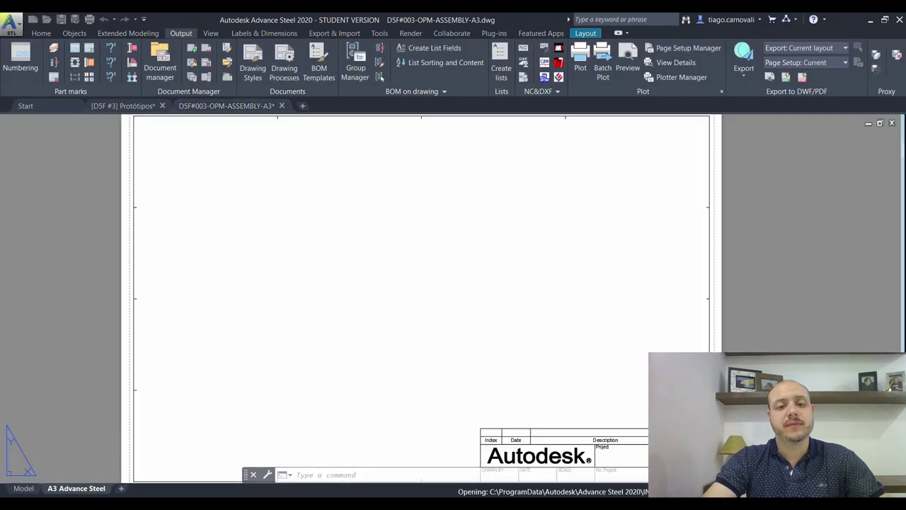
scroll(491, 338, down, 2)
middle_drag(491, 337, 464, 299)
scroll(464, 299, up, 2)
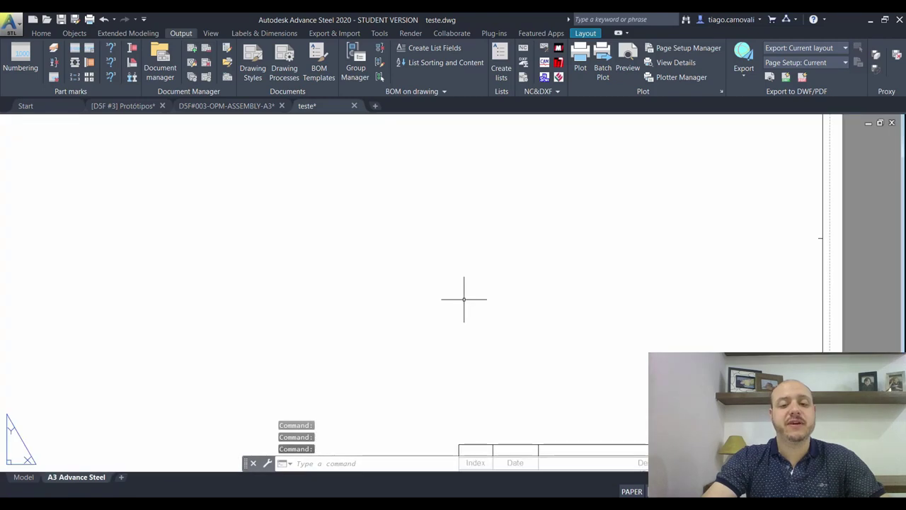
scroll(464, 300, down, 4)
scroll(464, 300, up, 2)
middle_drag(463, 299, 450, 287)
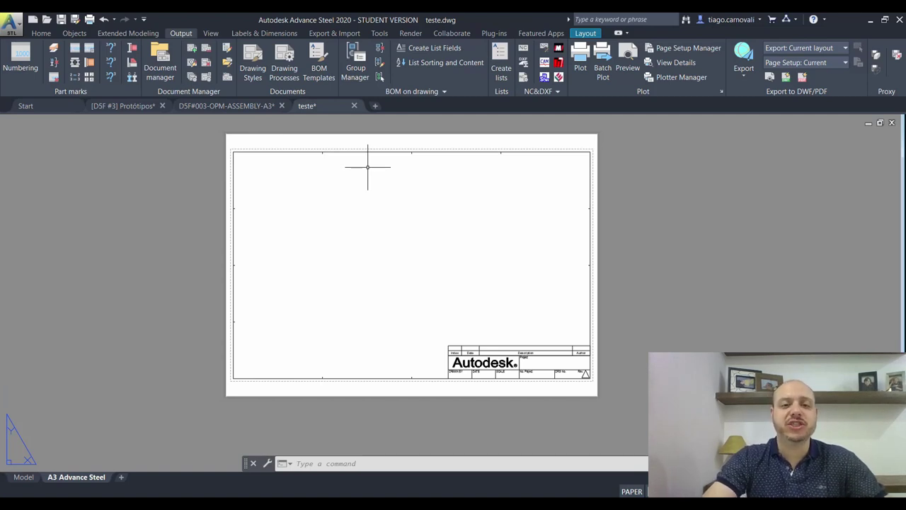
Close the teste and D5F#003-OPM-ASSEMBLY-A3 drawings without saving their changes.
click(354, 106)
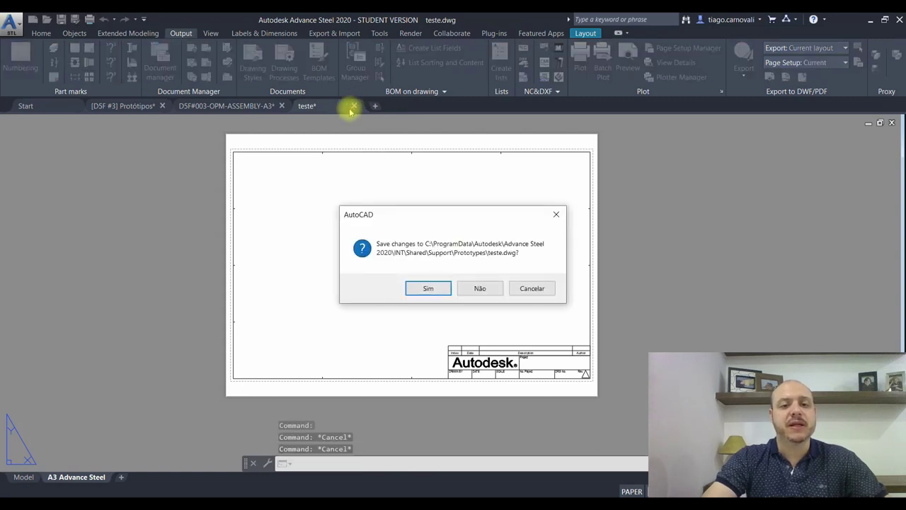
click(476, 289)
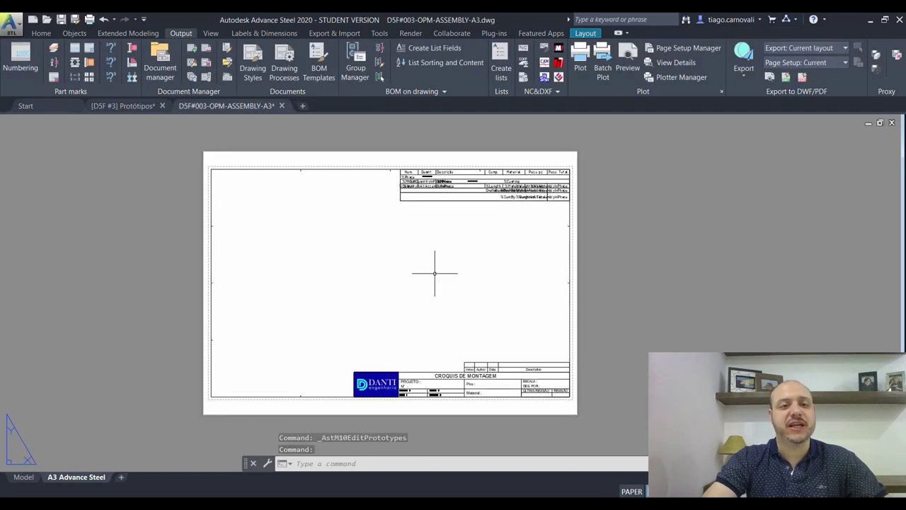
click(283, 105)
click(499, 291)
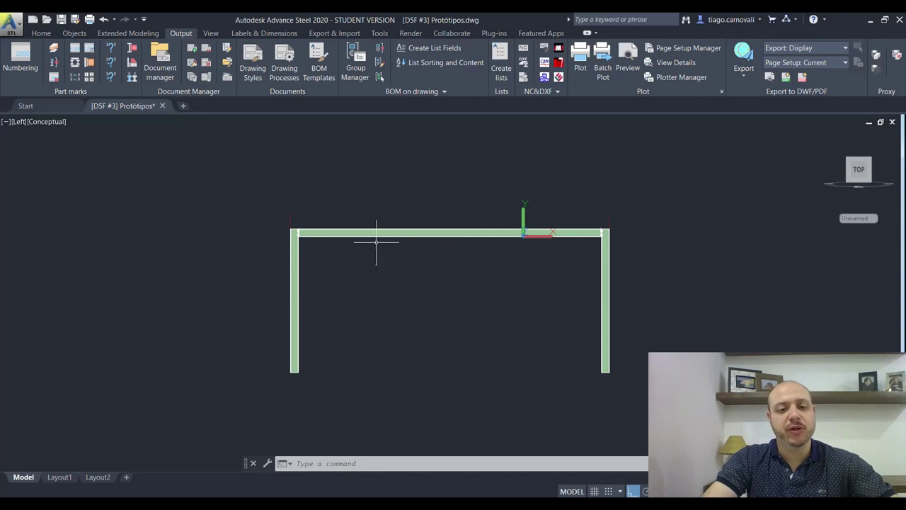
Examine the steel portal frame in 3D, including the bolted end plate connection between the column and the horizontal beam.
scroll(296, 213, up, 8)
shift+middle_drag(190, 294, 227, 283)
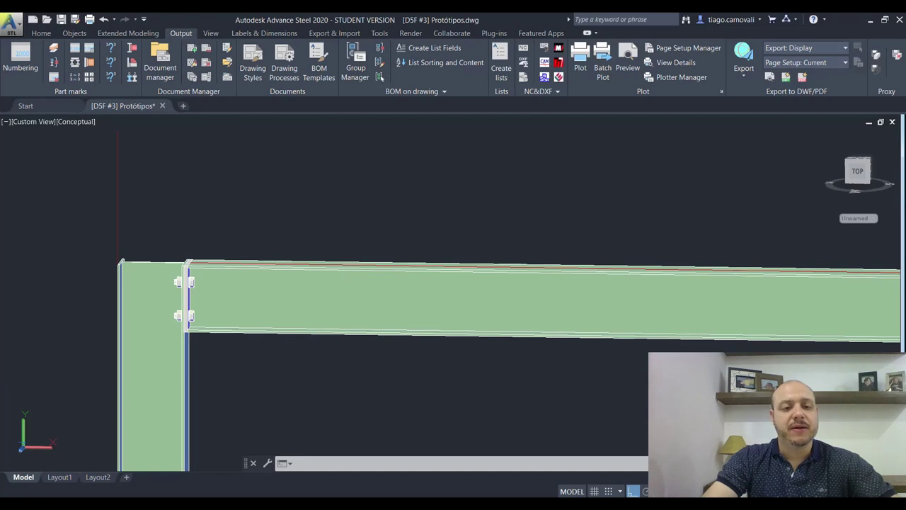
middle_drag(213, 361, 290, 314)
middle_drag(367, 303, 348, 297)
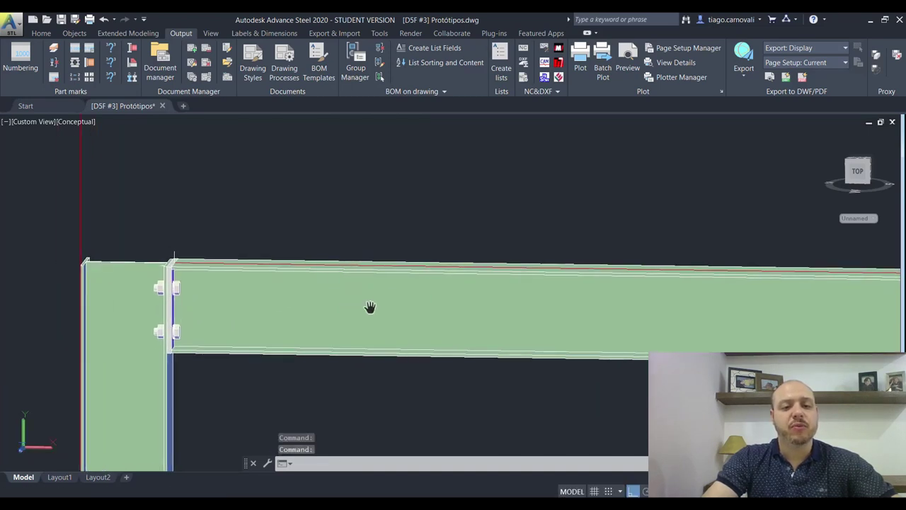
scroll(373, 311, up, 2)
scroll(375, 313, down, 3)
scroll(375, 314, down, 8)
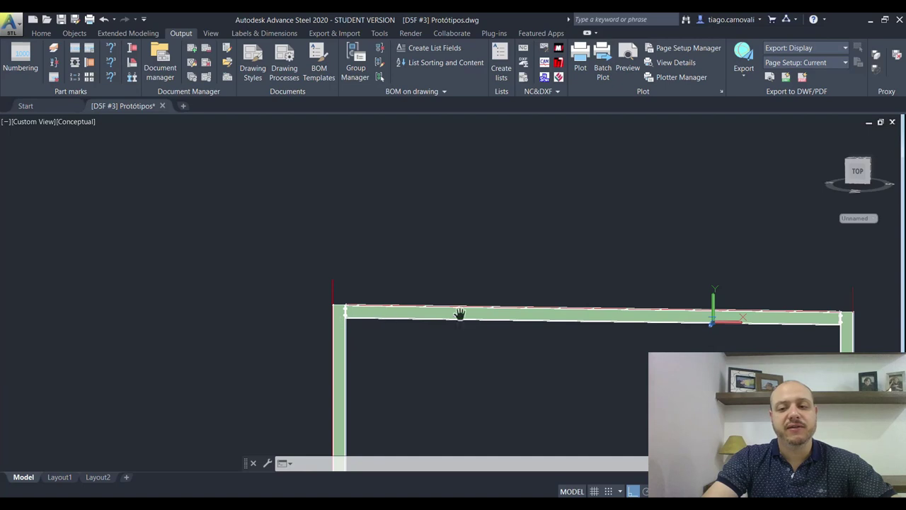
scroll(485, 311, up, 1)
scroll(486, 311, down, 2)
right_click(486, 310)
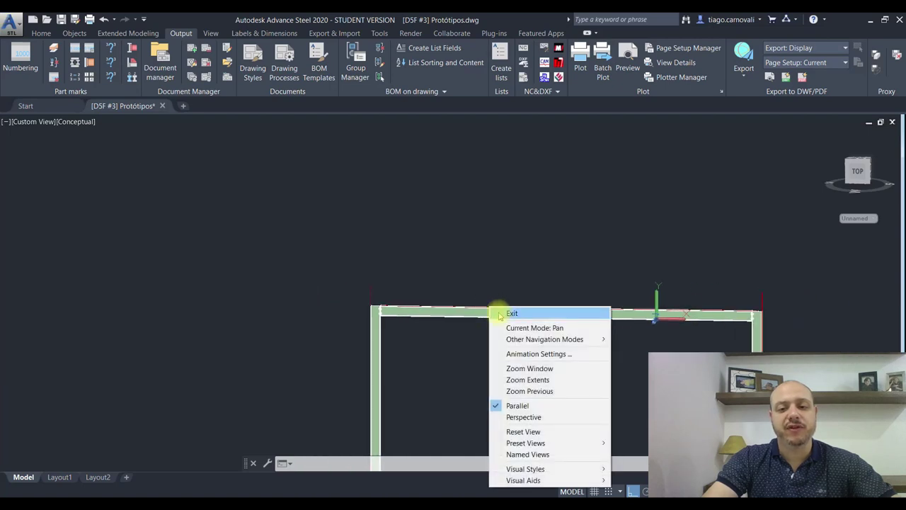
click(504, 315)
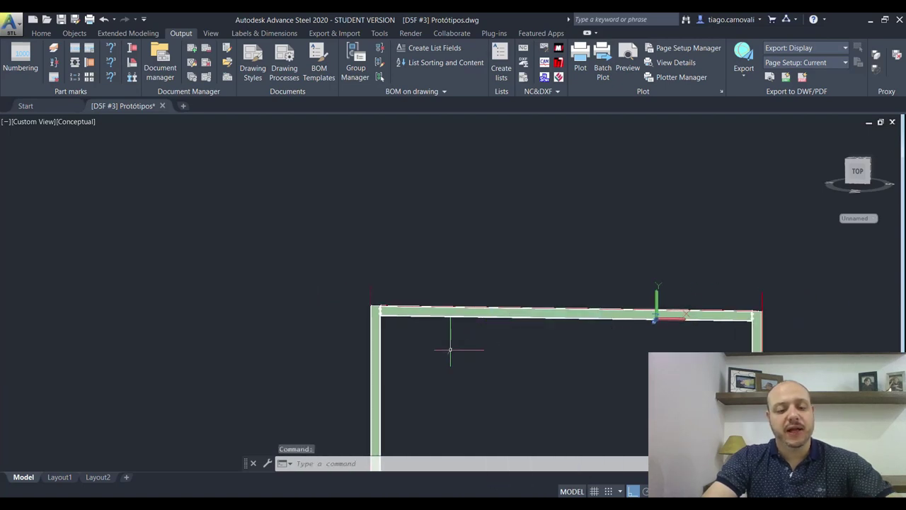
key(Escape)
scroll(385, 319, up, 5)
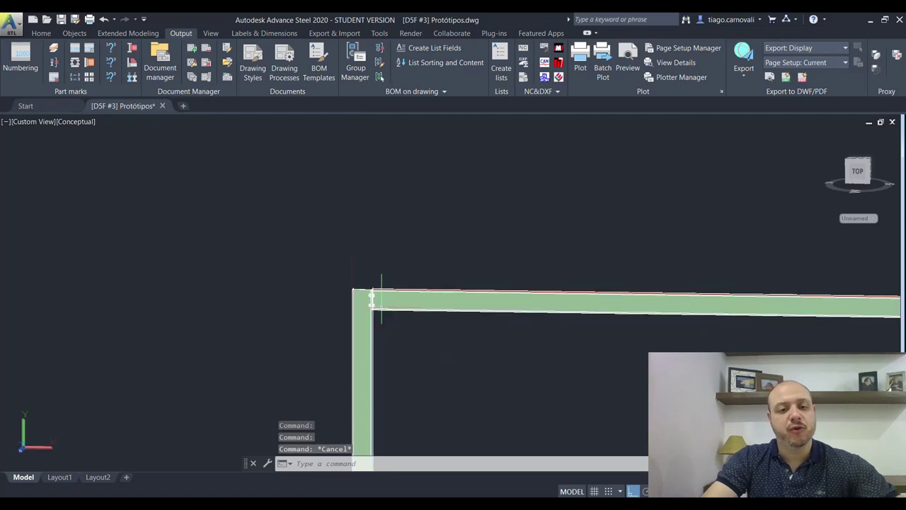
shift+middle_drag(360, 294, 354, 295)
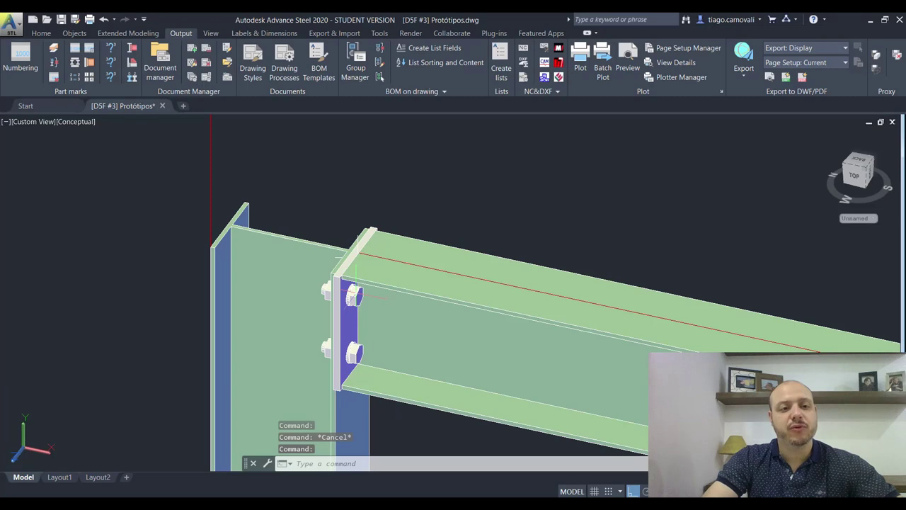
scroll(374, 297, up, 2)
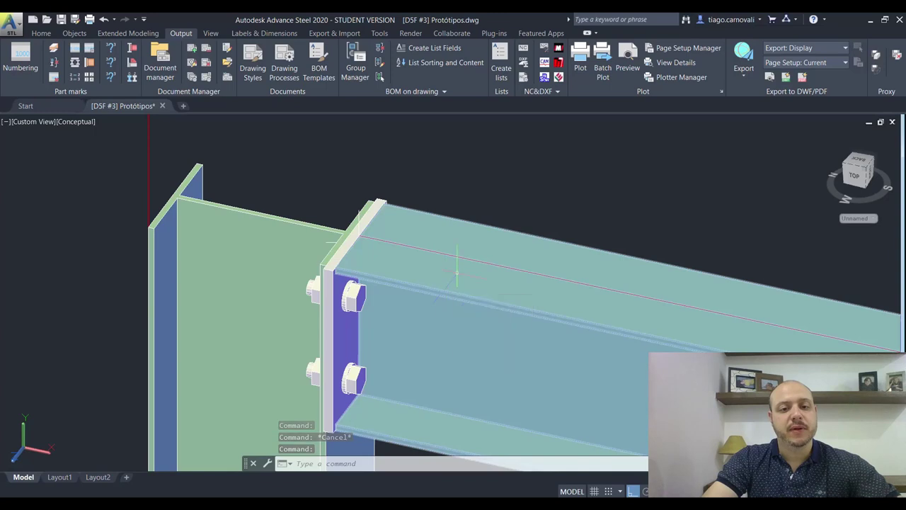
key(Escape)
scroll(468, 200, down, 4)
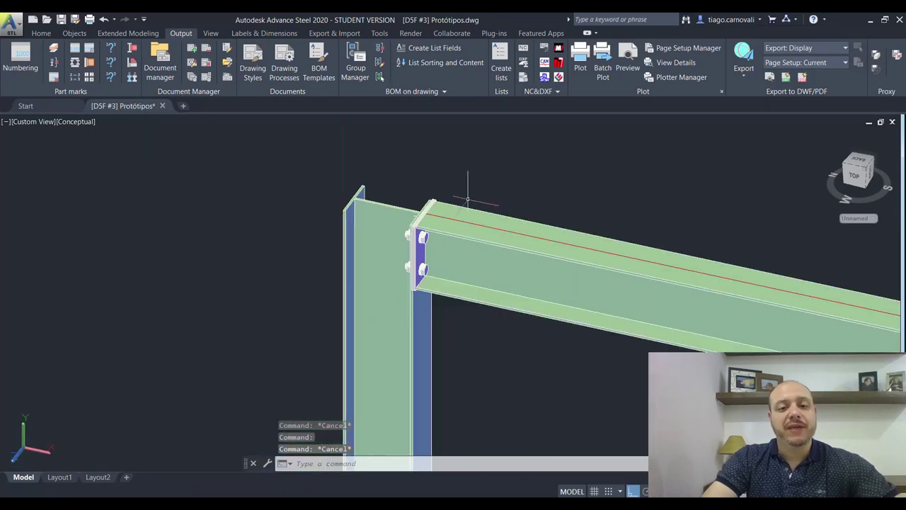
scroll(308, 215, down, 2)
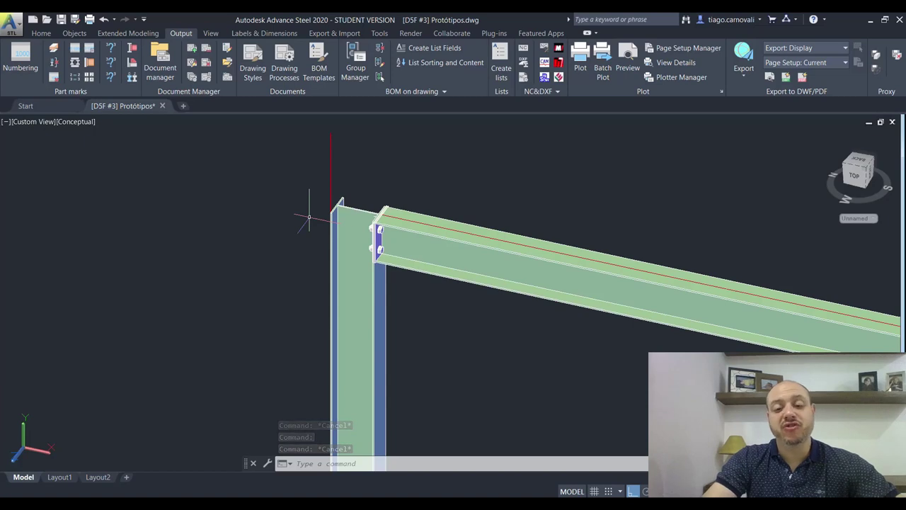
scroll(255, 238, down, 5)
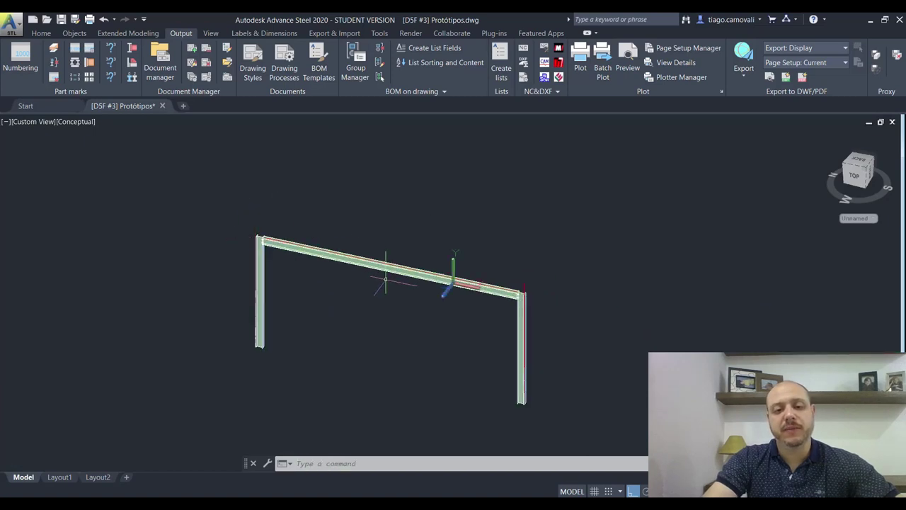
scroll(386, 280, up, 2)
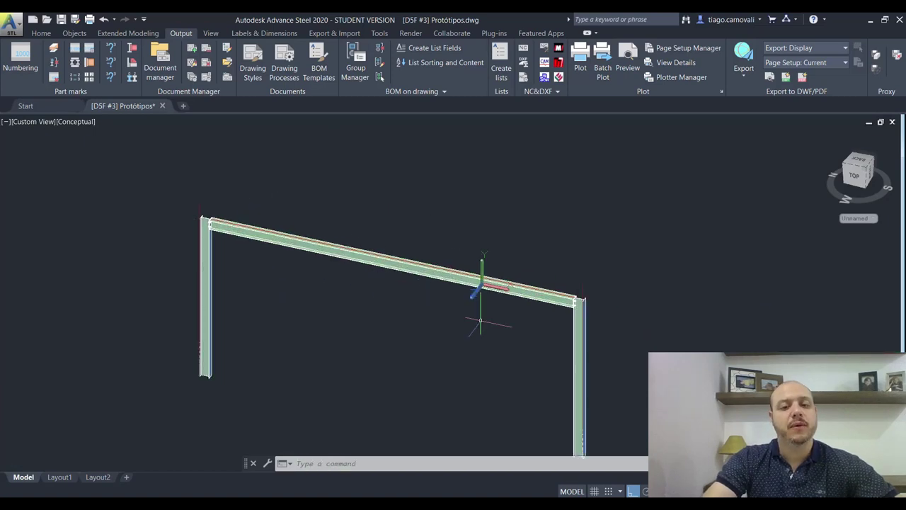
click(327, 245)
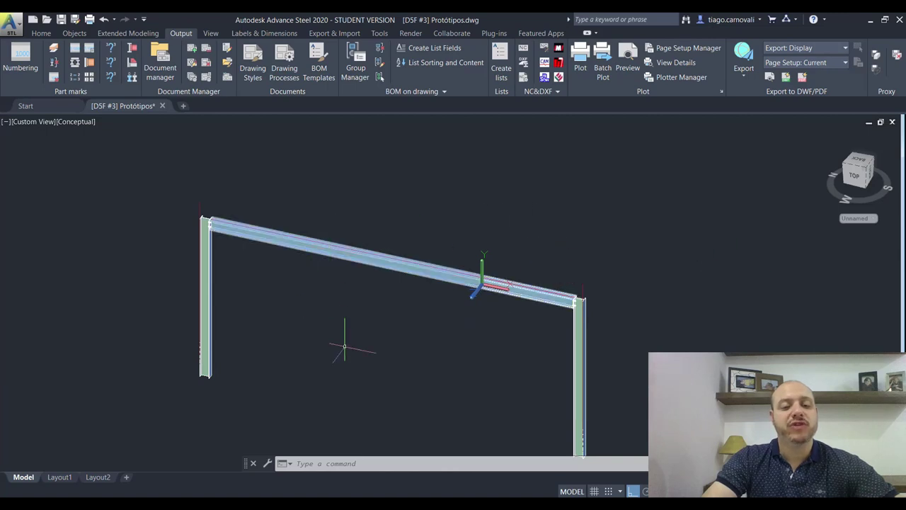
key(Escape)
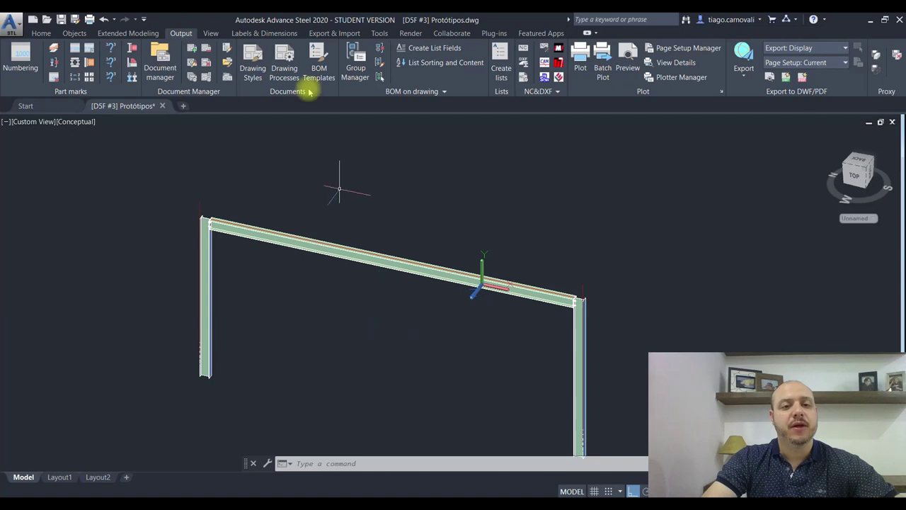
Open the drawing styles, look through the Engineering and GA Plan/Elevation categories, and show the Assemblies styles.
click(259, 69)
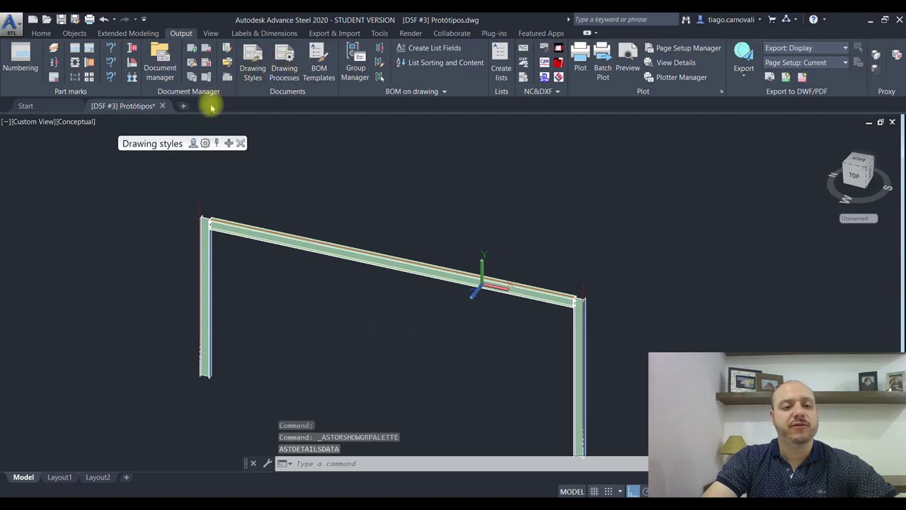
mouse_move(228, 143)
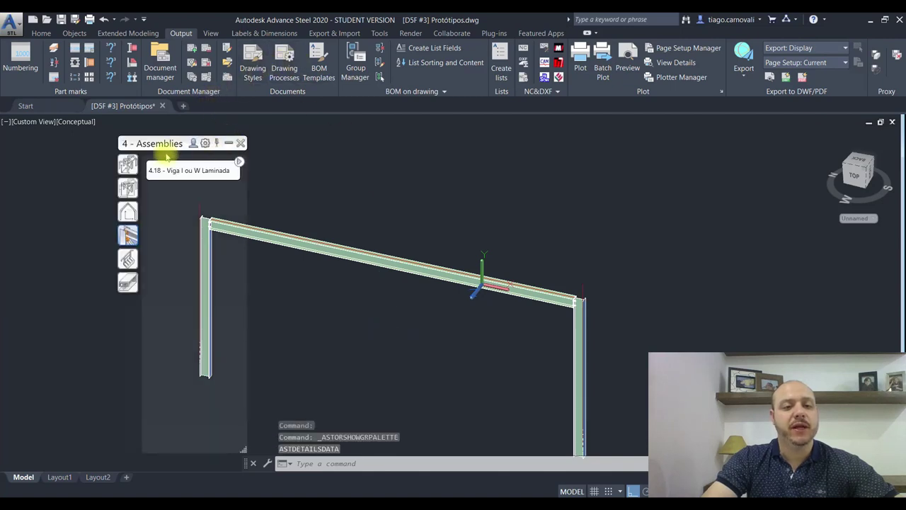
click(189, 144)
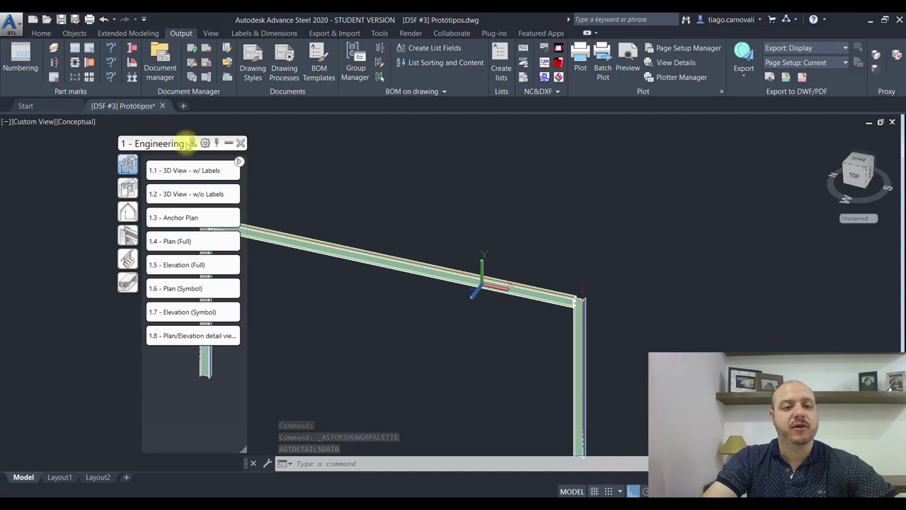
click(127, 210)
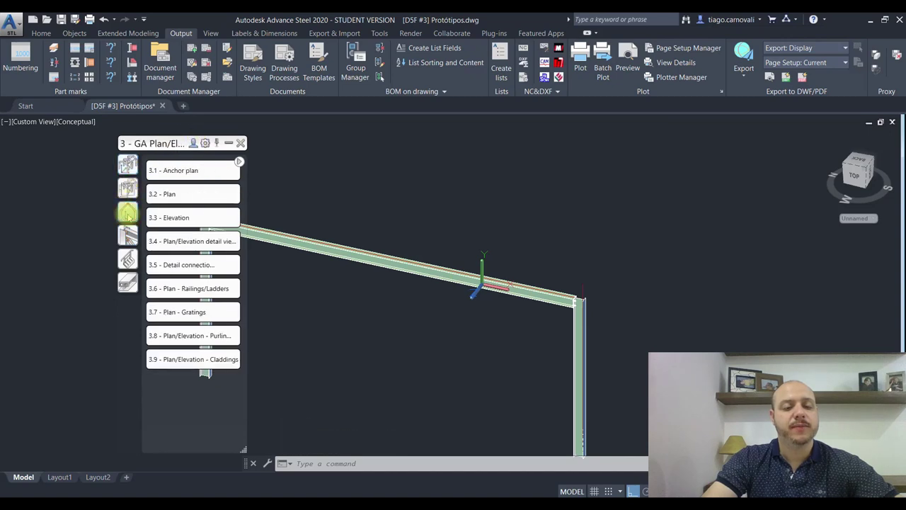
click(128, 234)
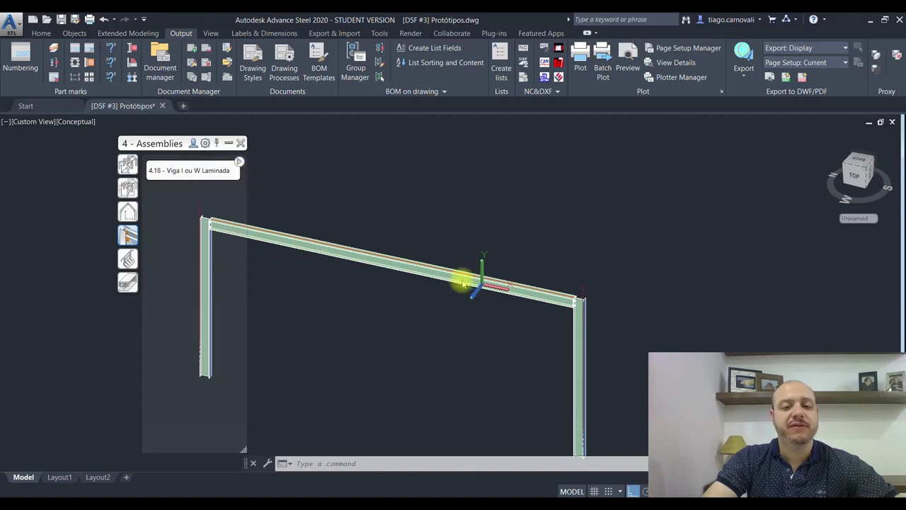
Apply the 4.18 - Viga I ou W Laminada drawing style to the portal frame's horizontal beam.
click(198, 173)
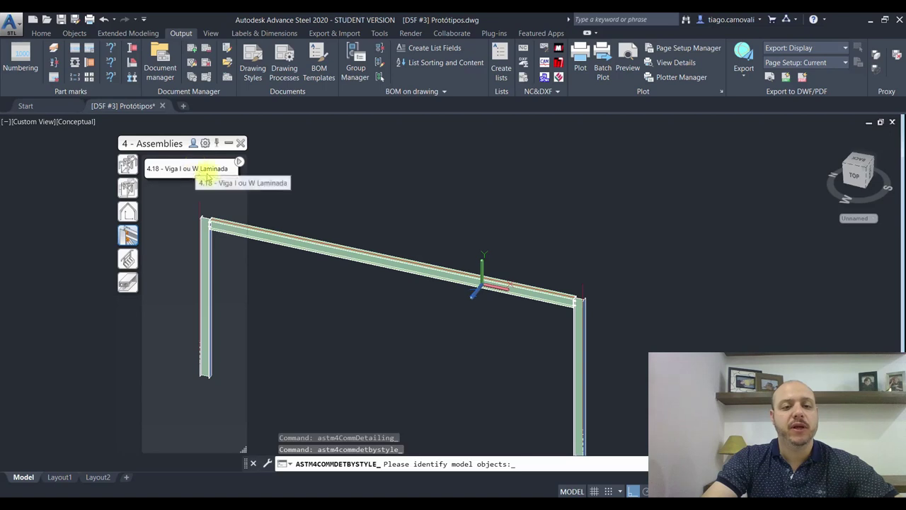
click(354, 247)
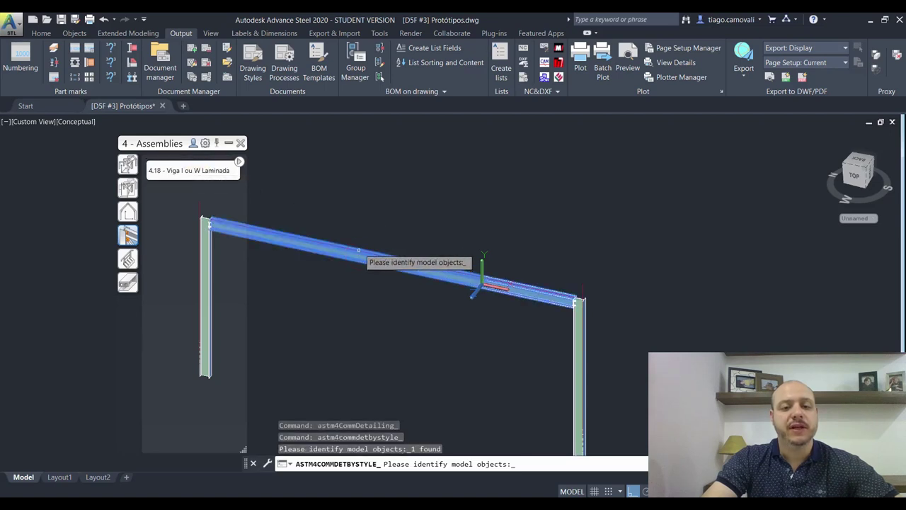
key(Return)
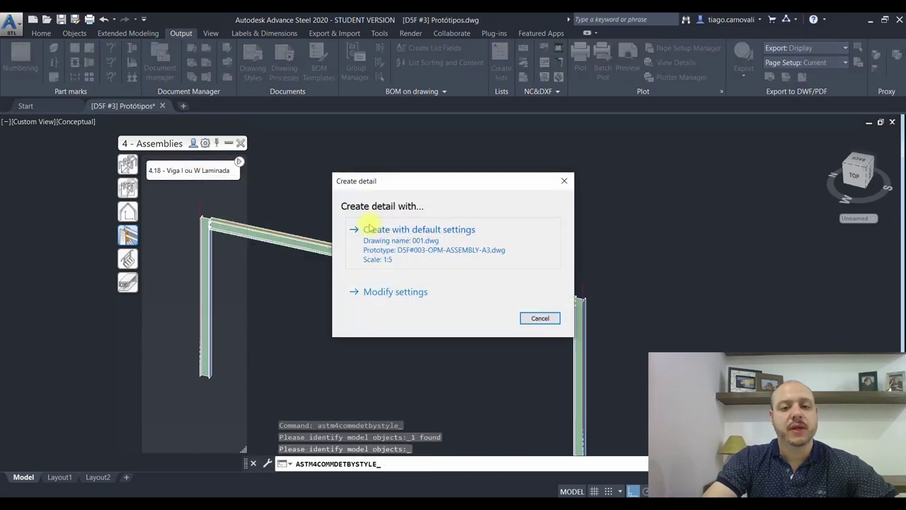
Review the detail's modifiable settings and create drawing 001 at 1:5 with the D5F#003-OPM-ASSEMBLY-A3.dwg prototype.
drag(386, 167, 387, 144)
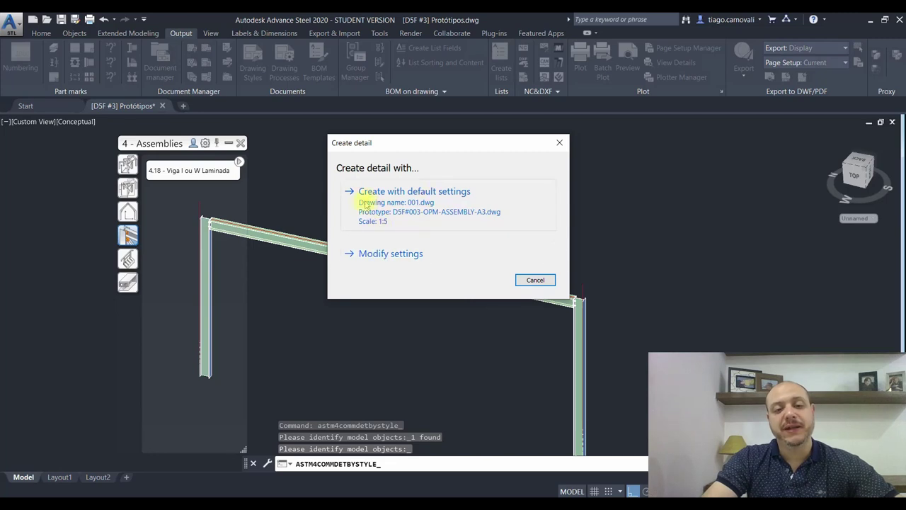
click(401, 256)
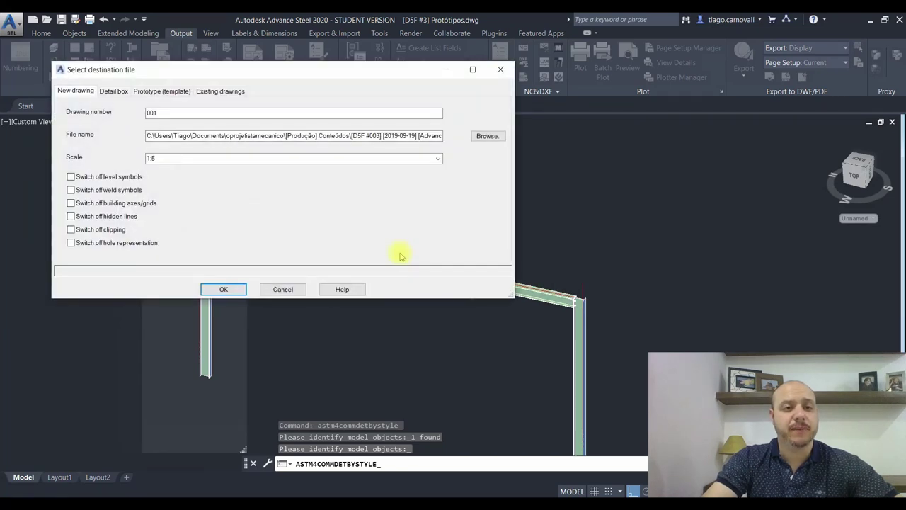
click(164, 91)
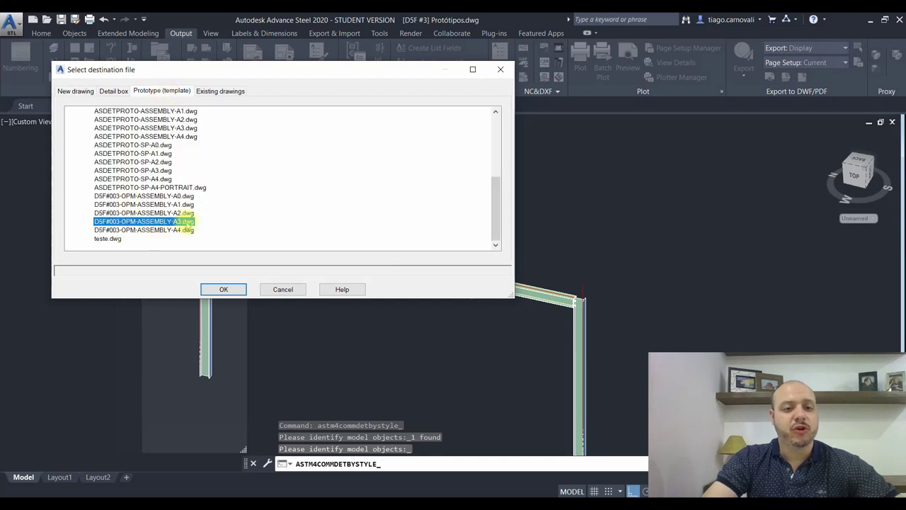
click(223, 289)
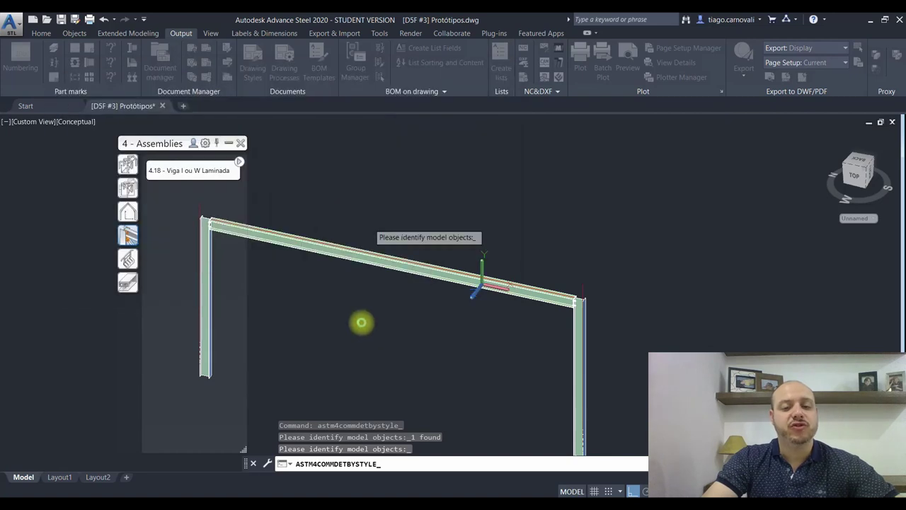
right_click(361, 322)
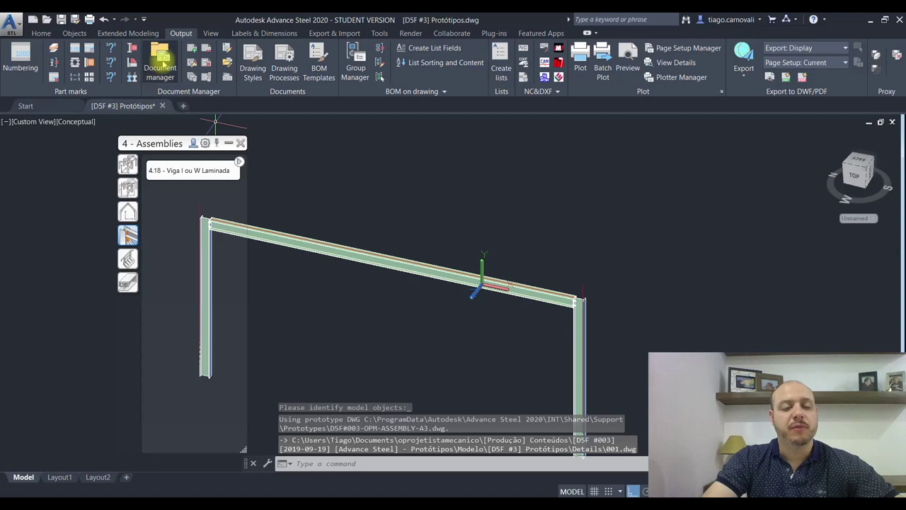
Open the up-to-date 001 detail drawing through the Document Manager and close the drawing styles palette.
click(160, 64)
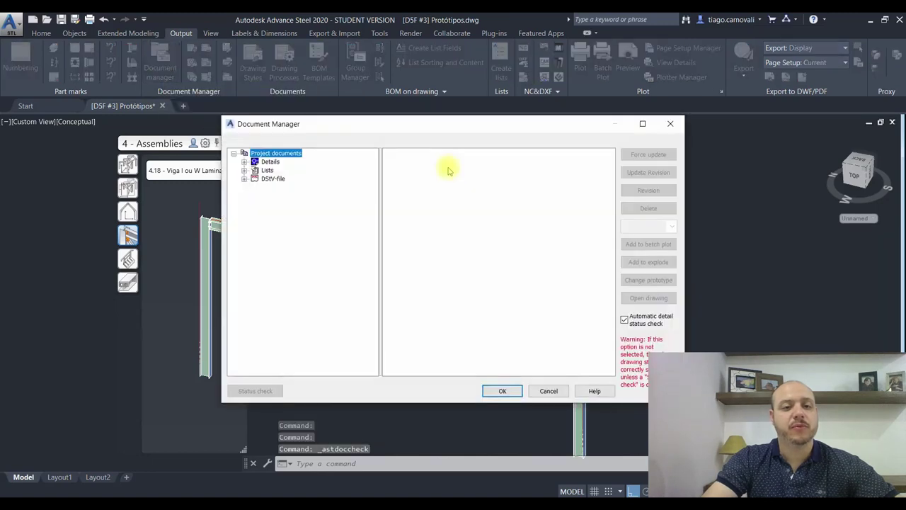
click(245, 162)
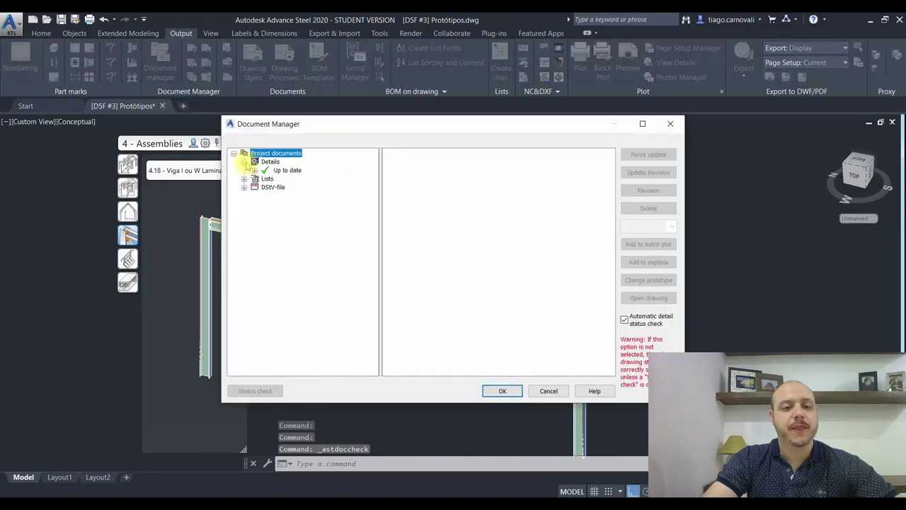
click(254, 170)
double_click(300, 177)
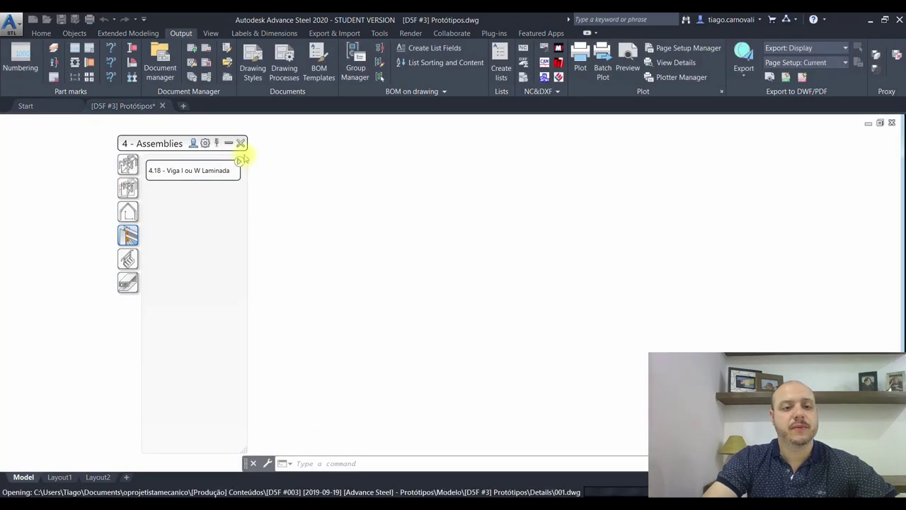
click(240, 142)
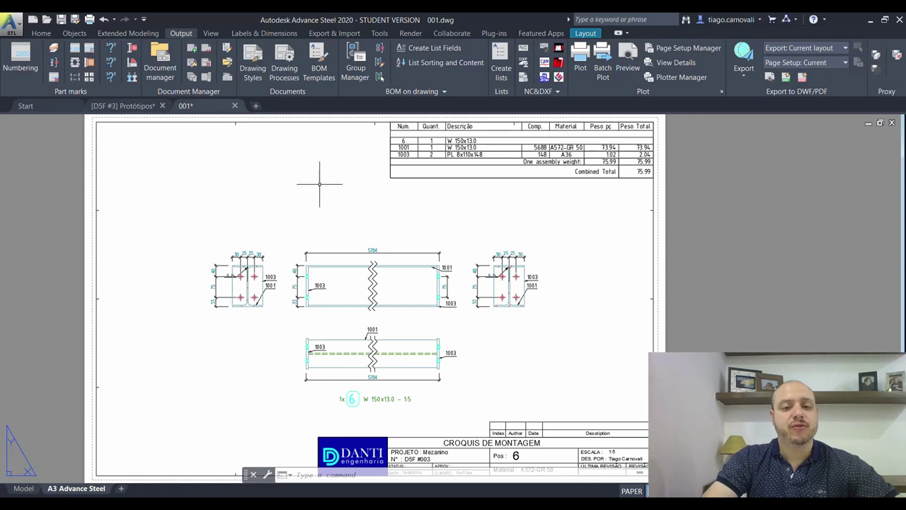
Examine the title block and the dimensioned beam views on the 001 assembly sheet.
scroll(319, 184, down, 2)
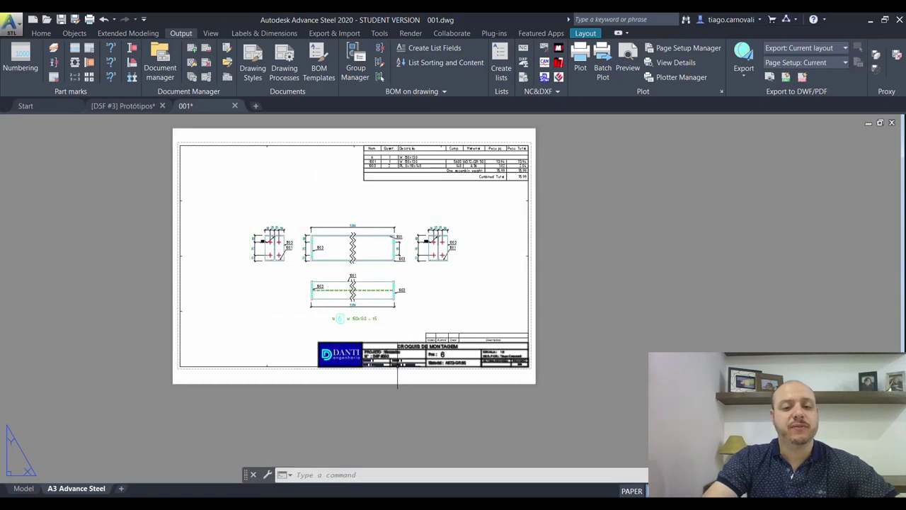
scroll(417, 379, up, 4)
scroll(417, 379, up, 2)
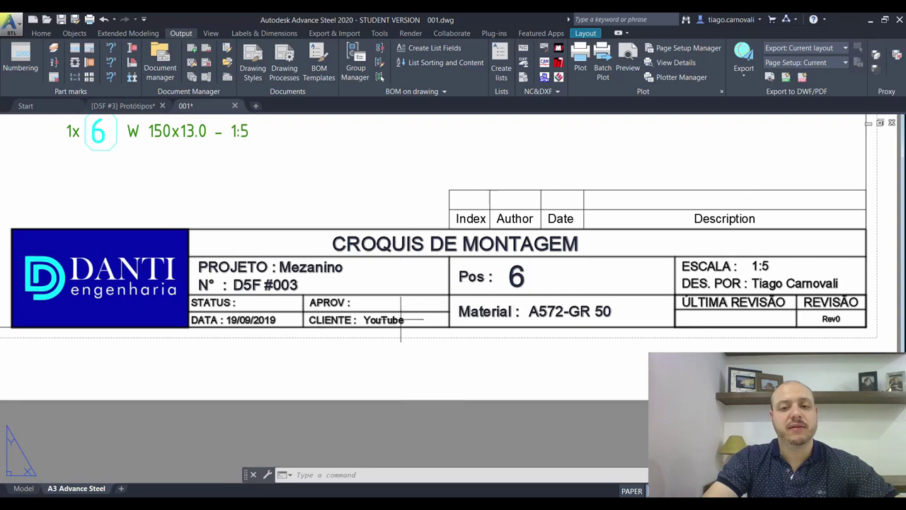
scroll(426, 332, down, 2)
scroll(427, 338, down, 2)
middle_drag(365, 158, 365, 229)
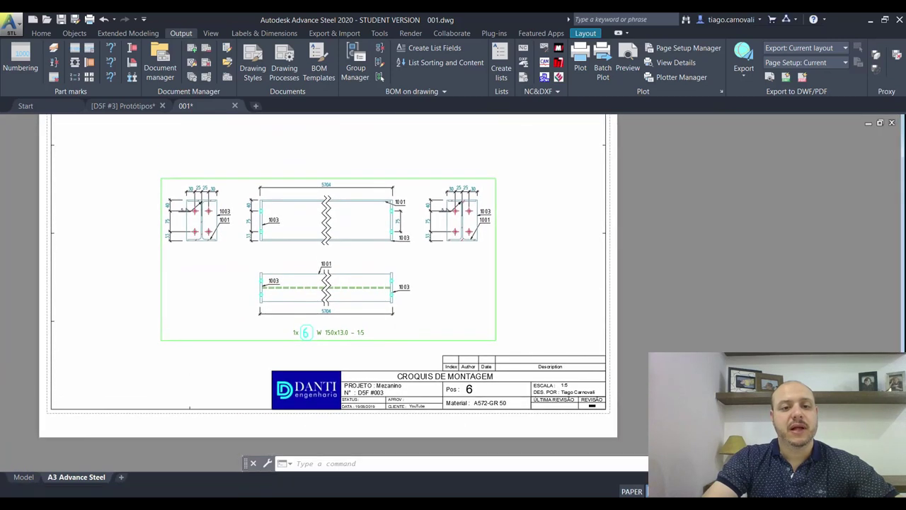
scroll(365, 229, up, 4)
scroll(373, 247, down, 4)
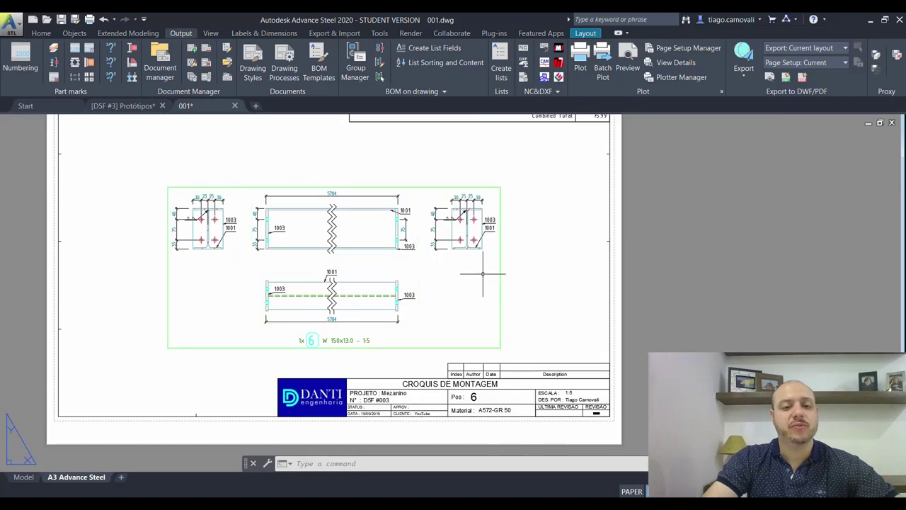
middle_drag(307, 272, 293, 298)
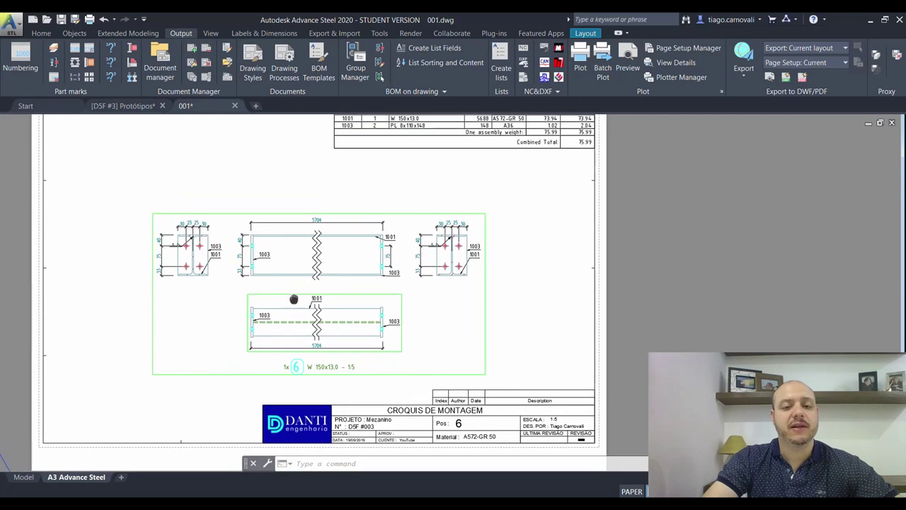
Examine the bill of materials on the 001 sheet and how the beam views are arranged on the whole page.
middle_drag(439, 297, 388, 345)
scroll(478, 199, up, 2)
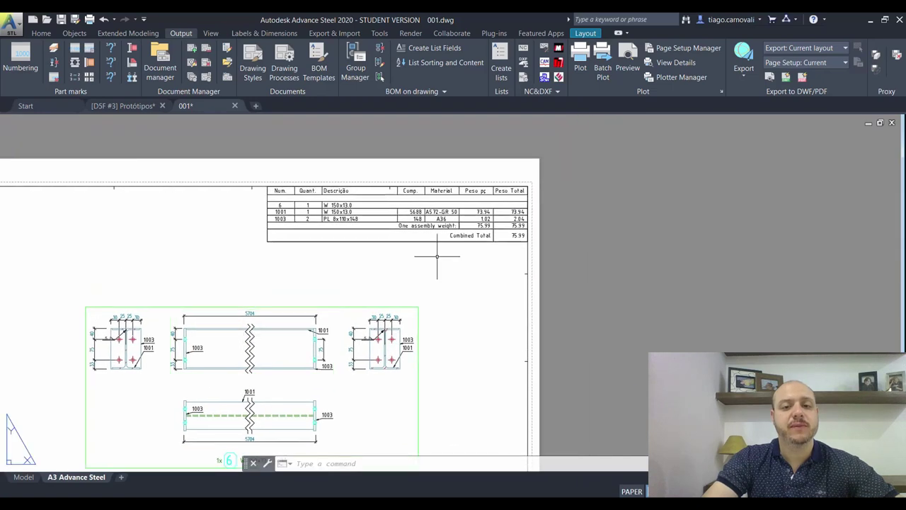
scroll(478, 198, up, 1)
scroll(475, 196, down, 1)
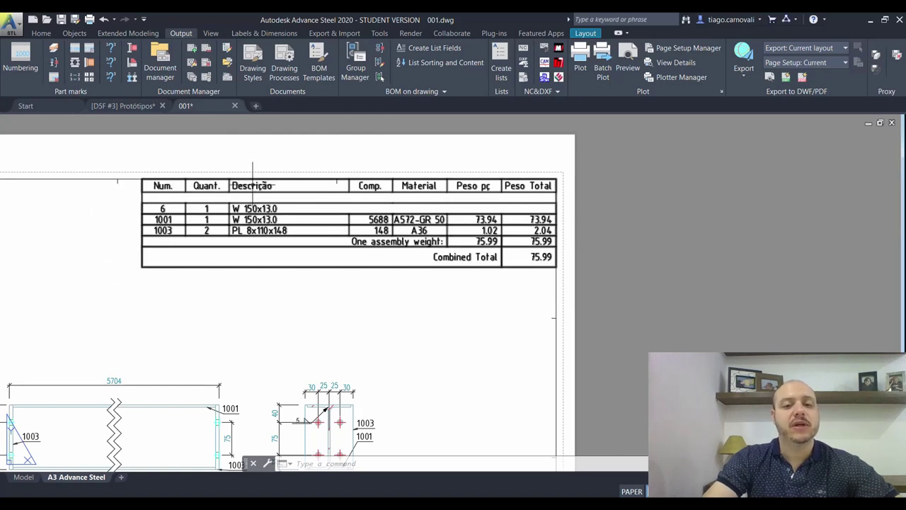
scroll(354, 314, down, 4)
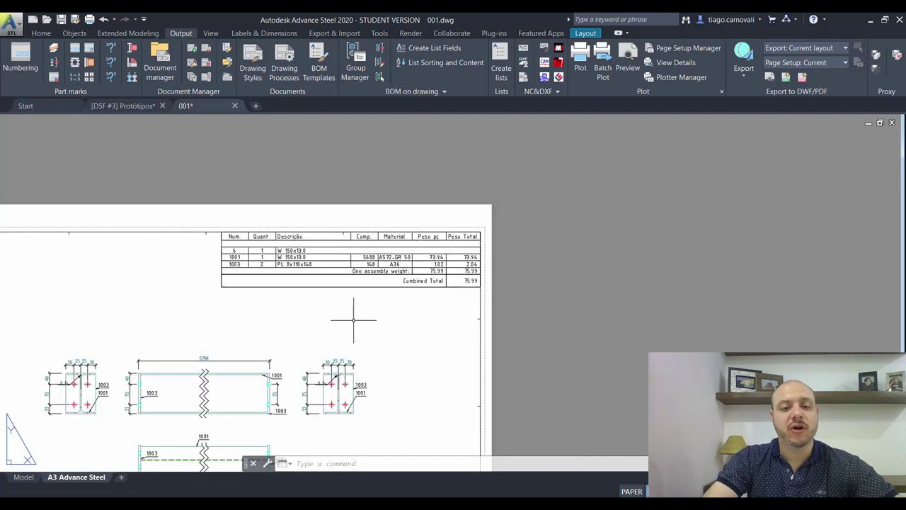
middle_drag(290, 325, 338, 262)
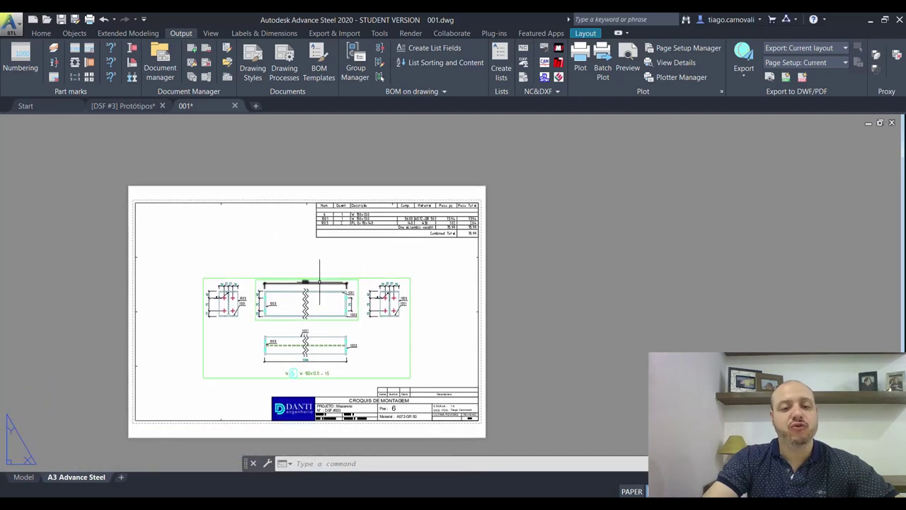
scroll(193, 385, up, 2)
scroll(203, 378, down, 2)
middle_drag(202, 378, 210, 364)
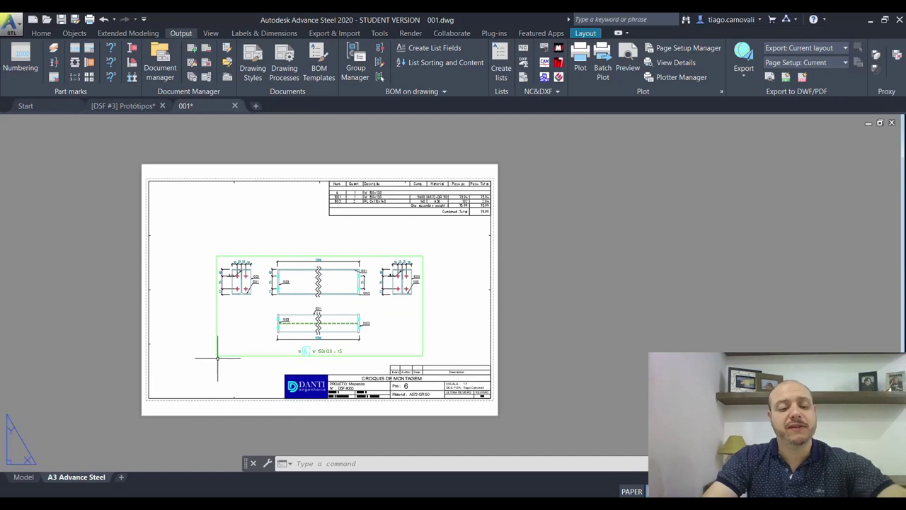
text(f)
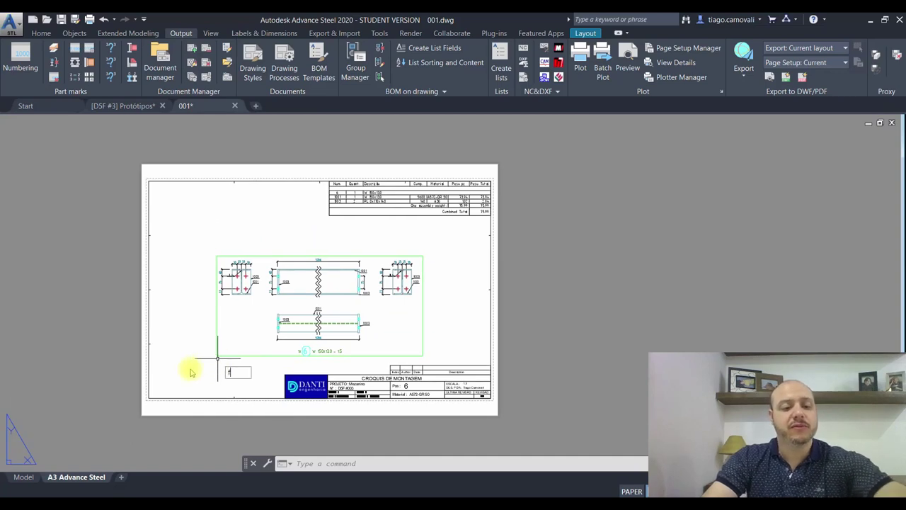
key(Escape)
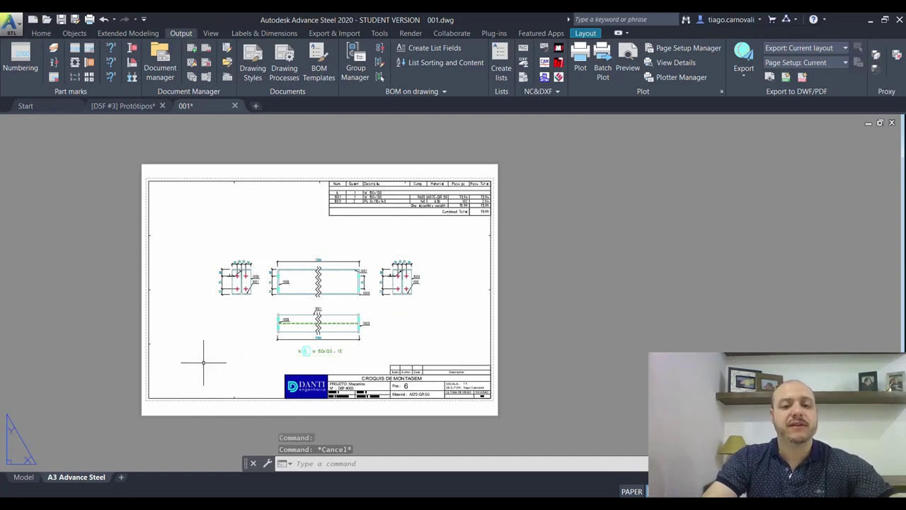
scroll(203, 355, up, 2)
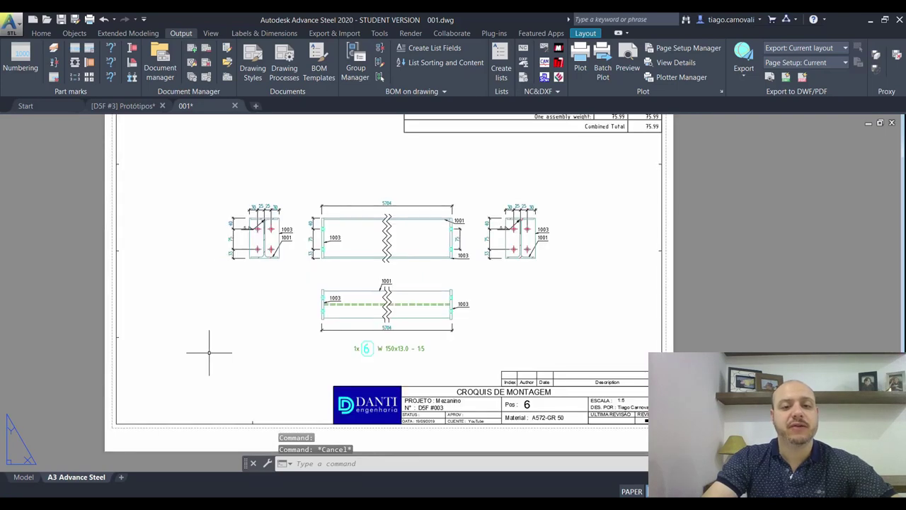
scroll(205, 351, down, 3)
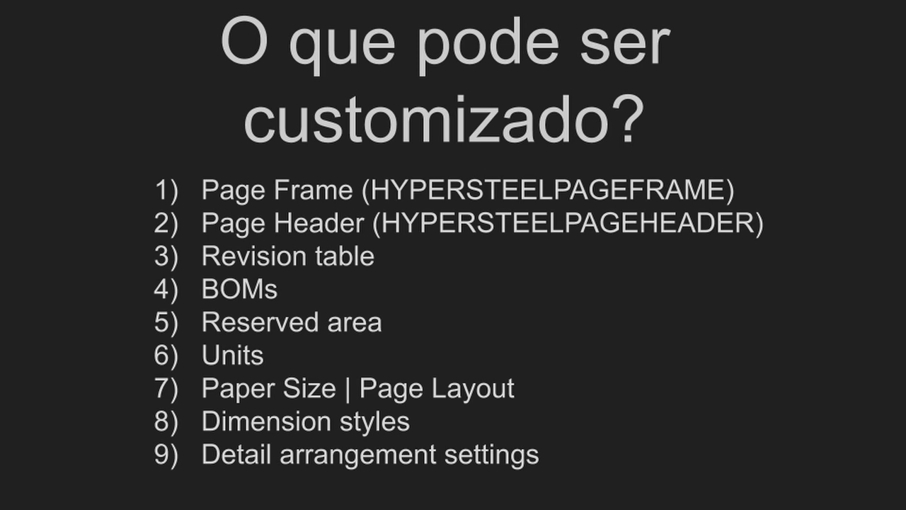
key(Right)
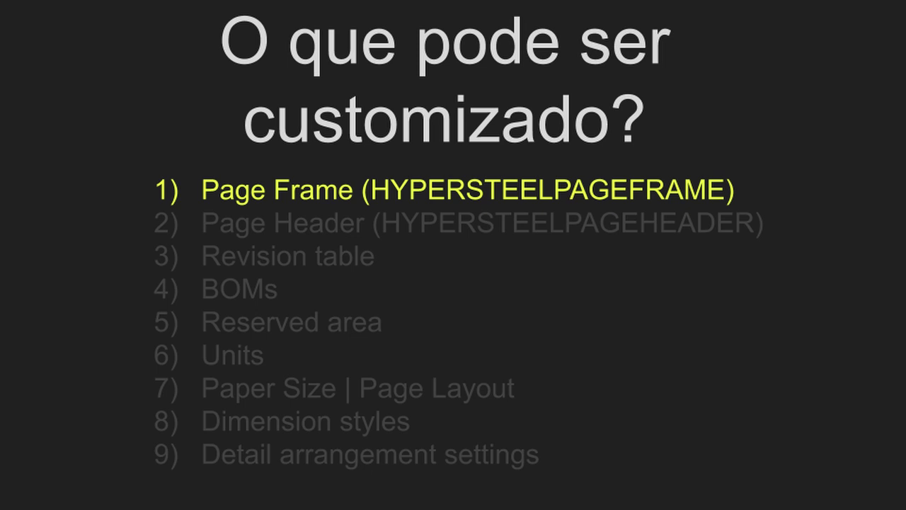
key(Right)
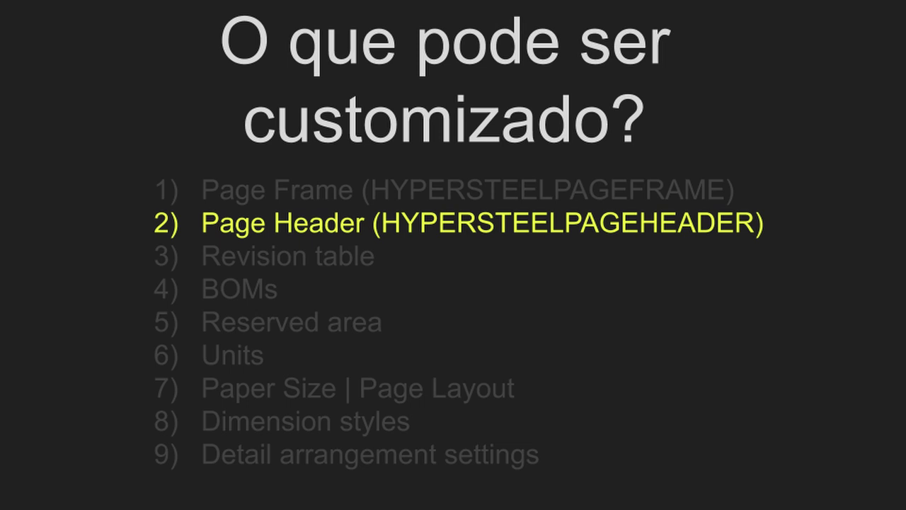
key(Right)
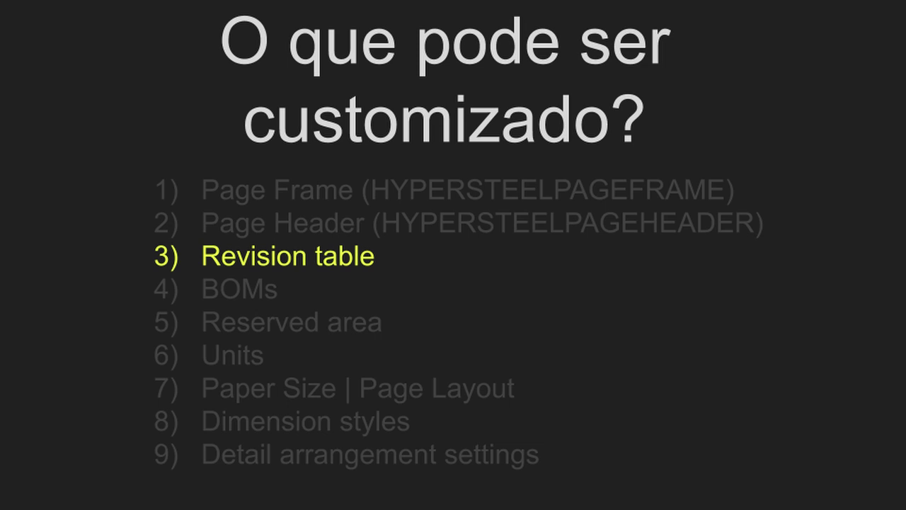
key(Right)
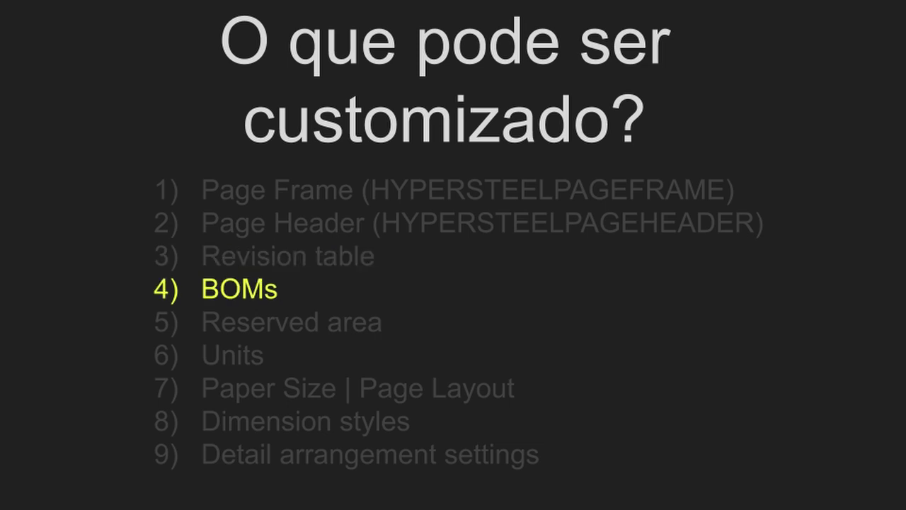
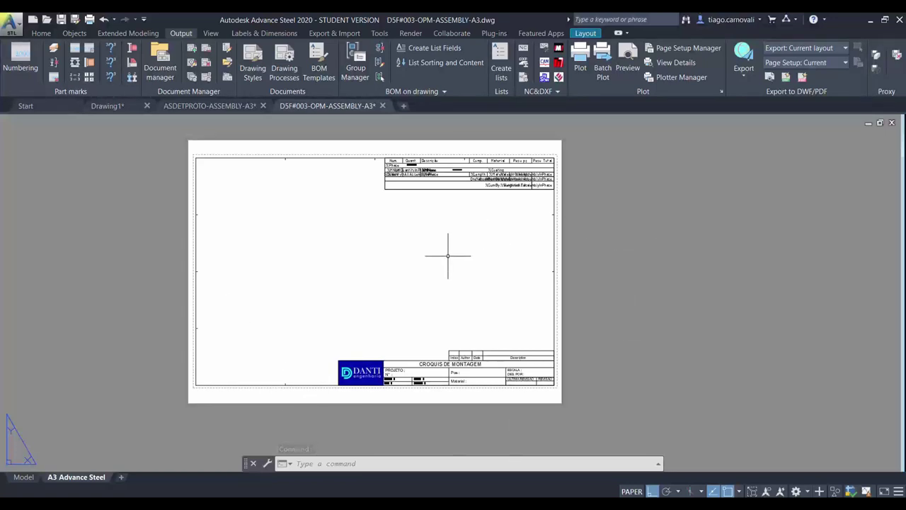
Close the D5F#003-OPM-ASSEMBLY-A3 and ASDETPROTO-ASSEMBLY-A3 prototype drawings.
click(384, 105)
click(514, 291)
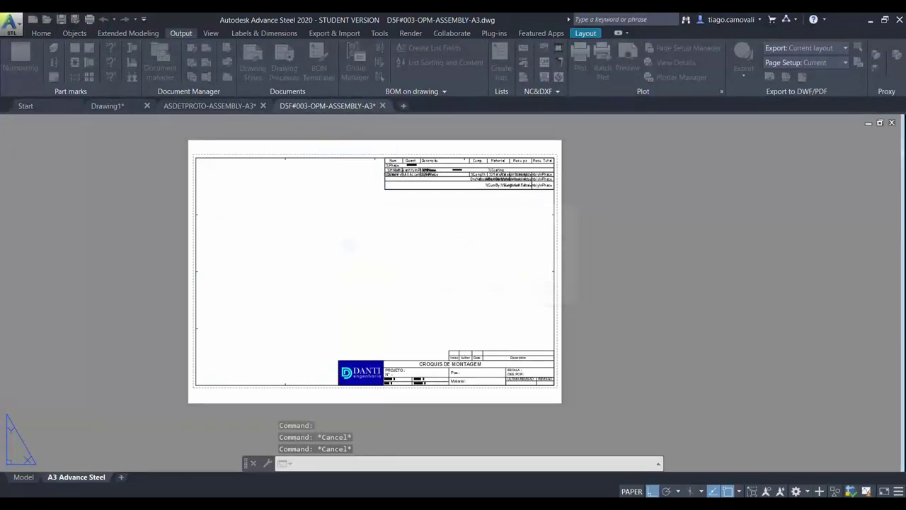
click(262, 105)
click(495, 291)
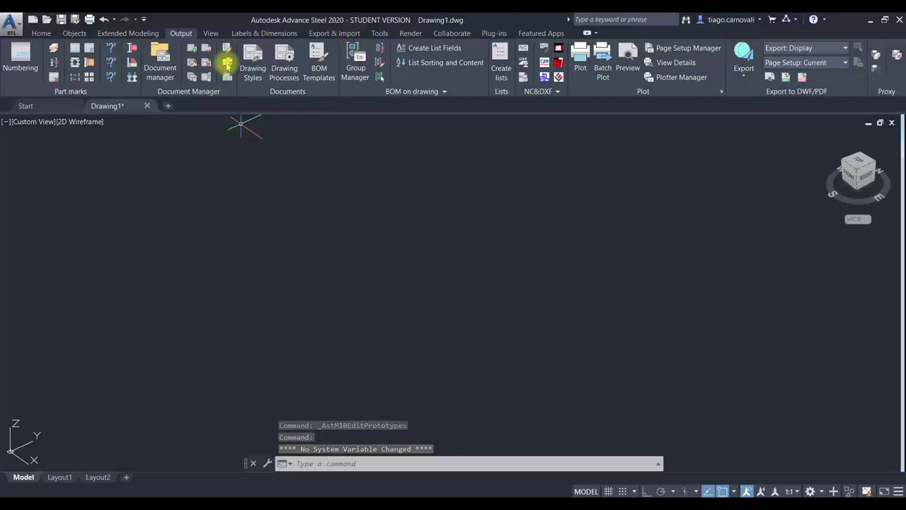
Browse the default prototypes for editing and duplicate ASDETPROTO-ASSEMBLY-A3.dwg in the Prototypes folder.
click(227, 66)
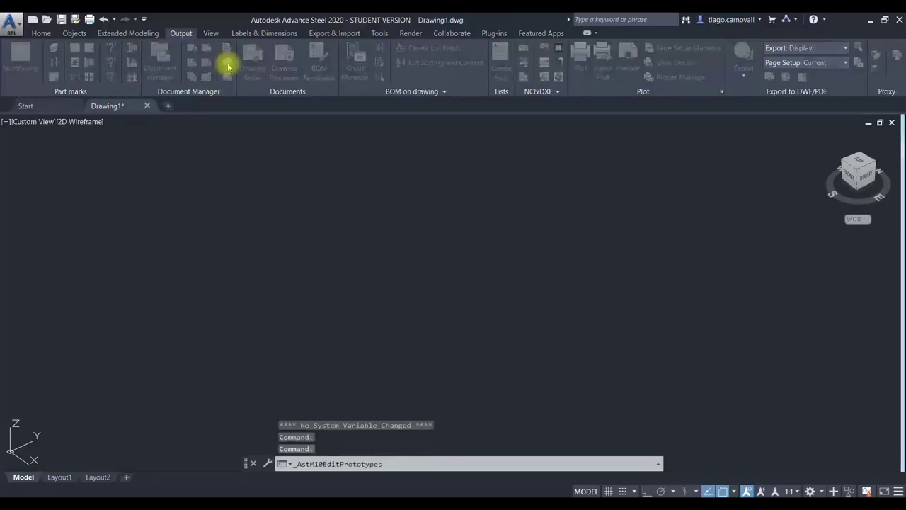
scroll(336, 281, down, 4)
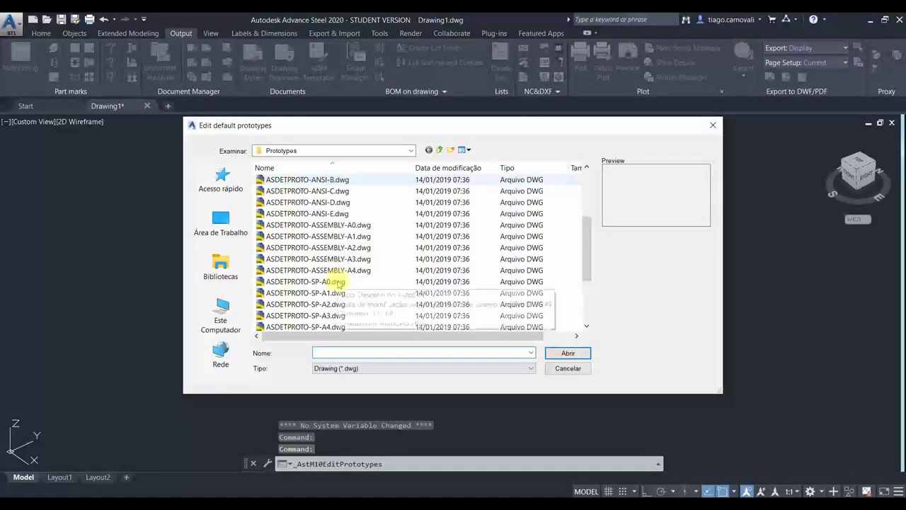
click(338, 259)
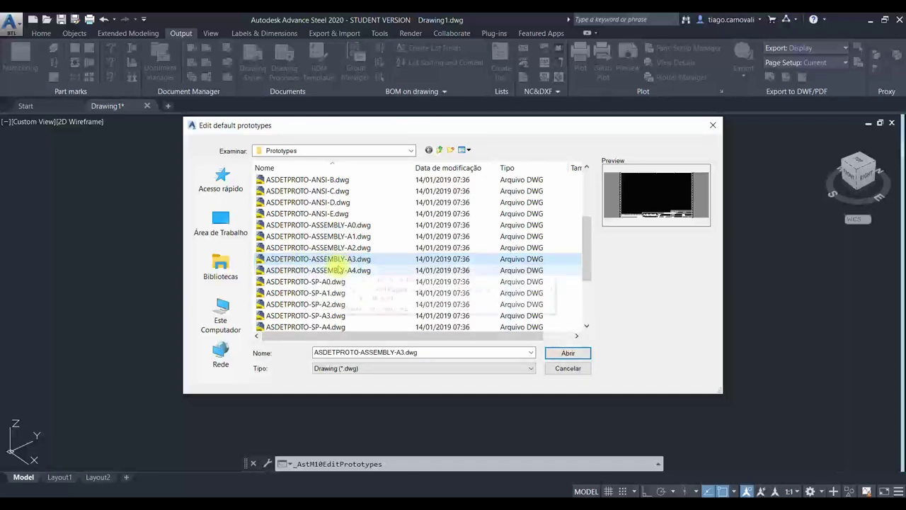
right_click(338, 260)
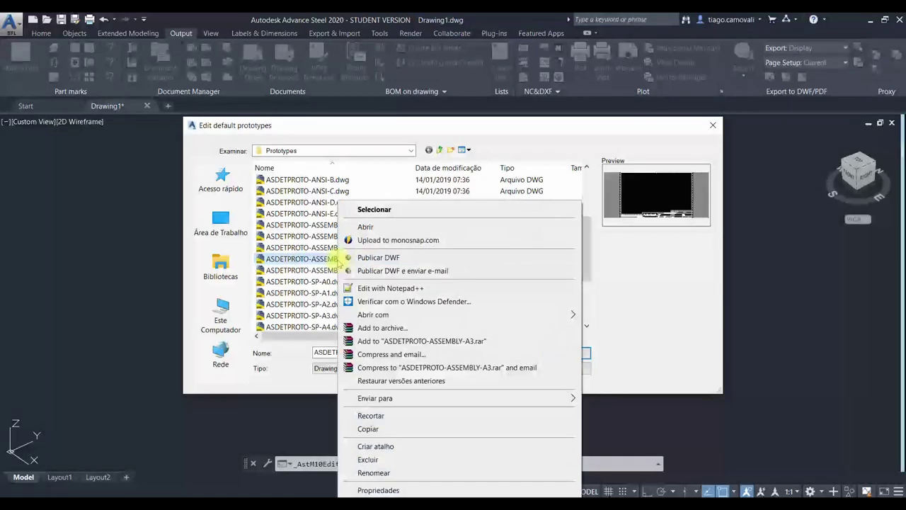
click(323, 259)
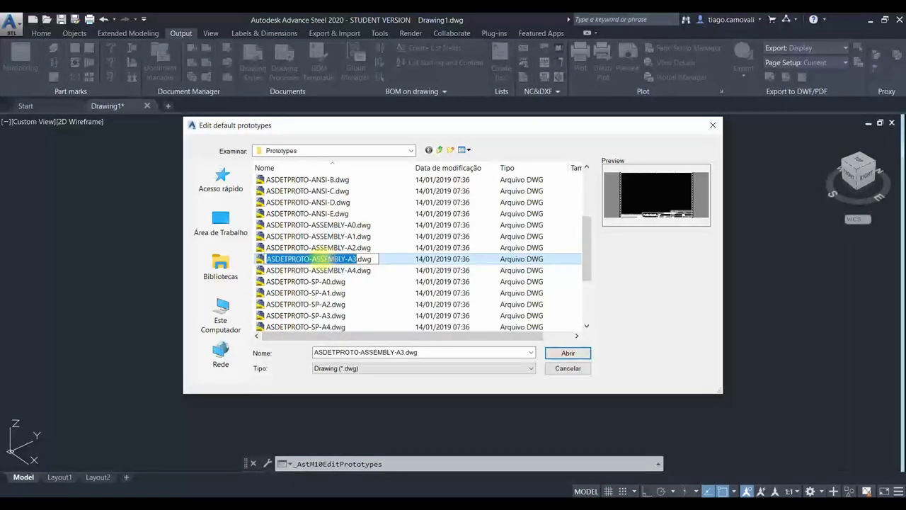
click(258, 259)
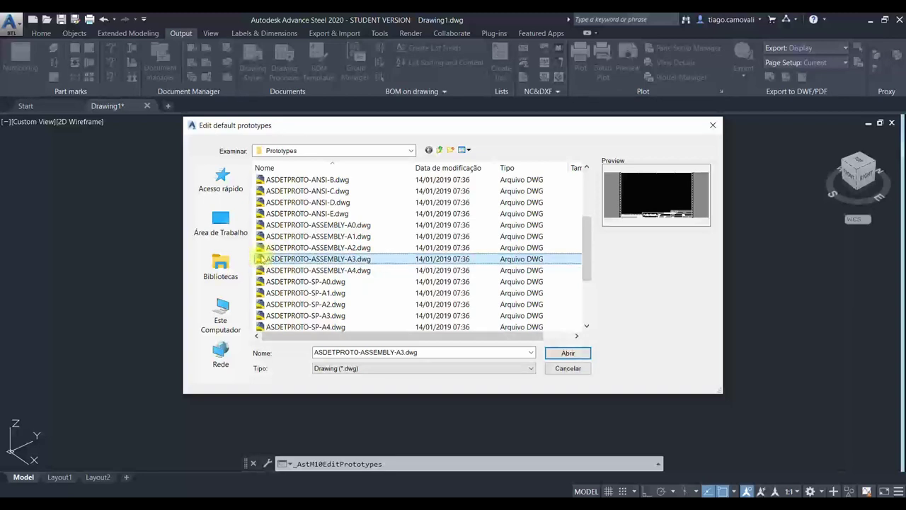
key(ctrl+c)
key(ctrl+v)
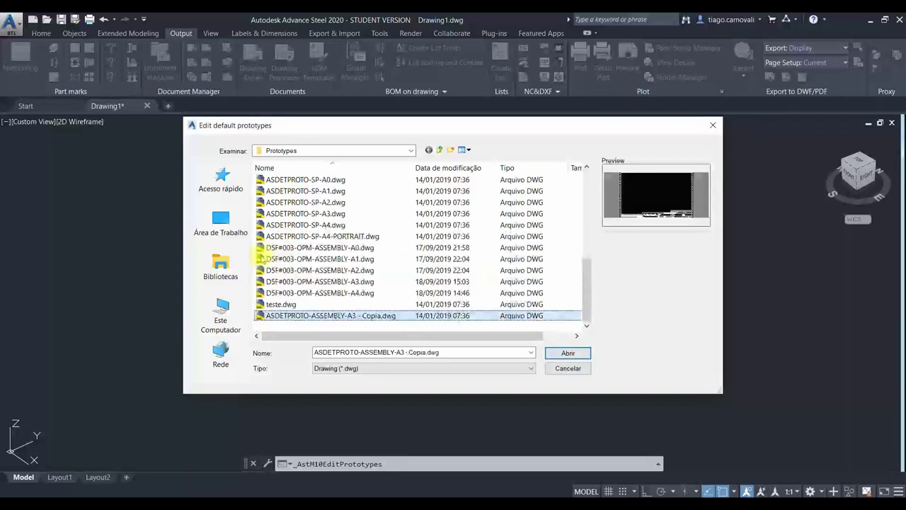
Rename the copied A3 assembly prototype as TESTE, accepting the alternative name TESTE (2).dwg.
right_click(329, 316)
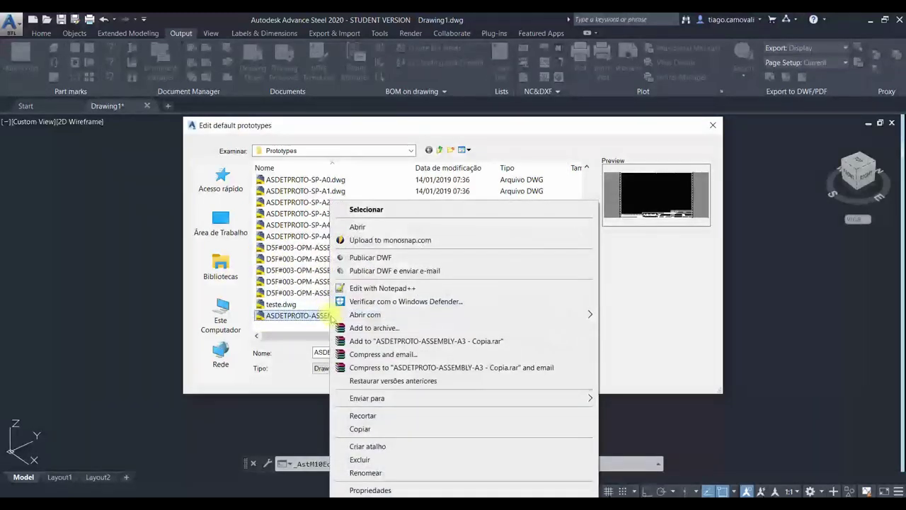
click(384, 473)
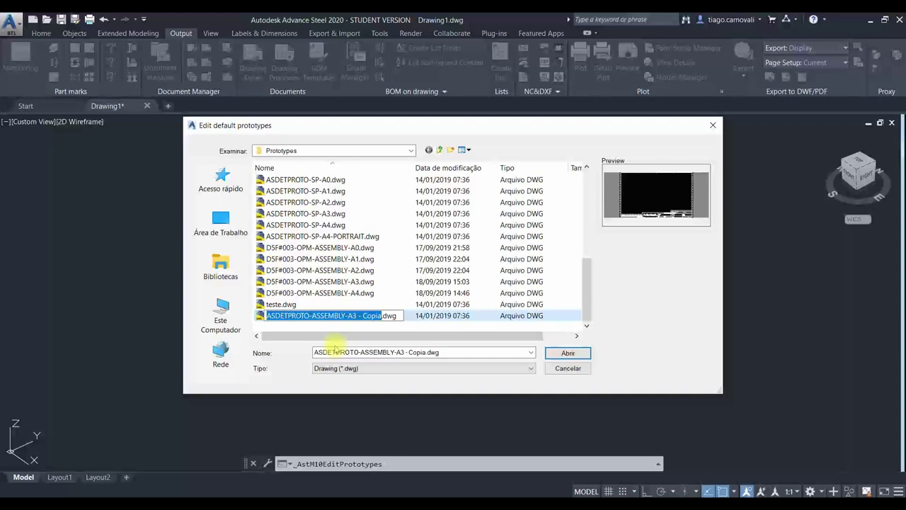
text(TEs)
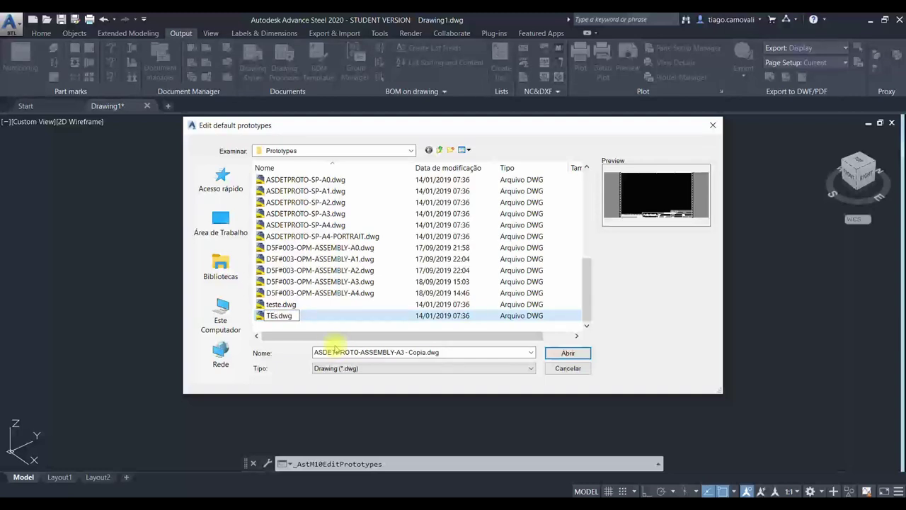
key(BackSpace)
key(BackSpace)
key(BackSpace)
text(TESTE)
key(Return)
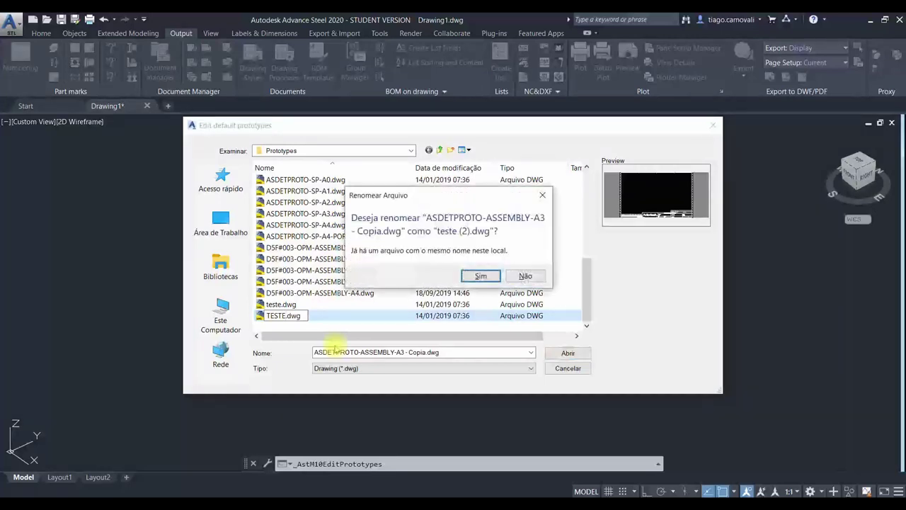
click(481, 277)
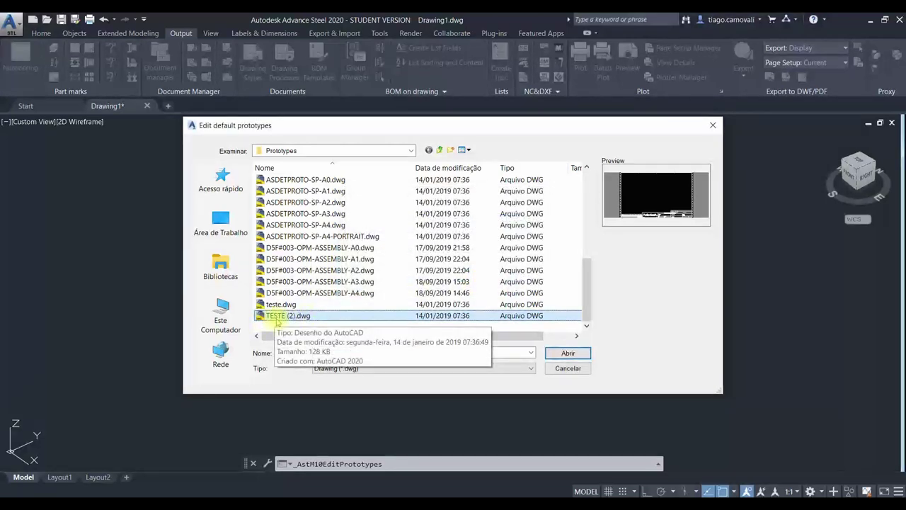
Open the TESTE (2).dwg prototype for editing and bring its whole A3 sheet into view.
click(278, 316)
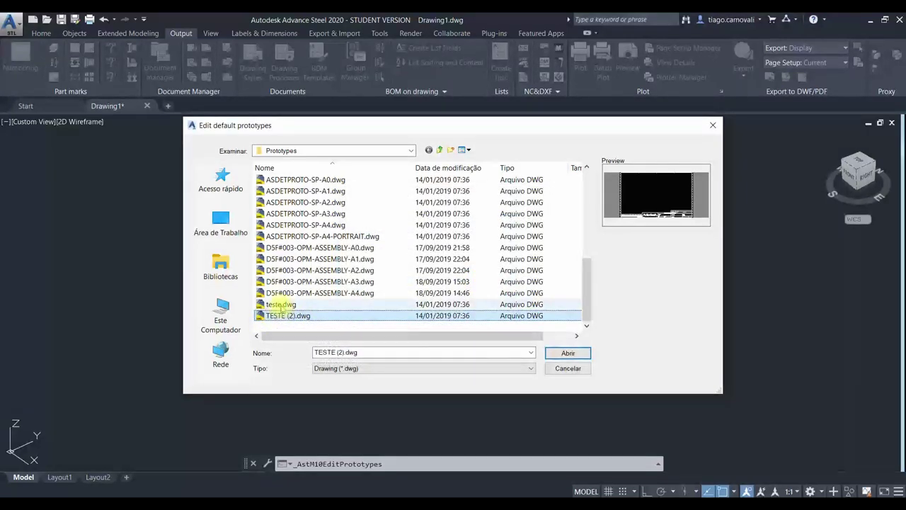
click(553, 354)
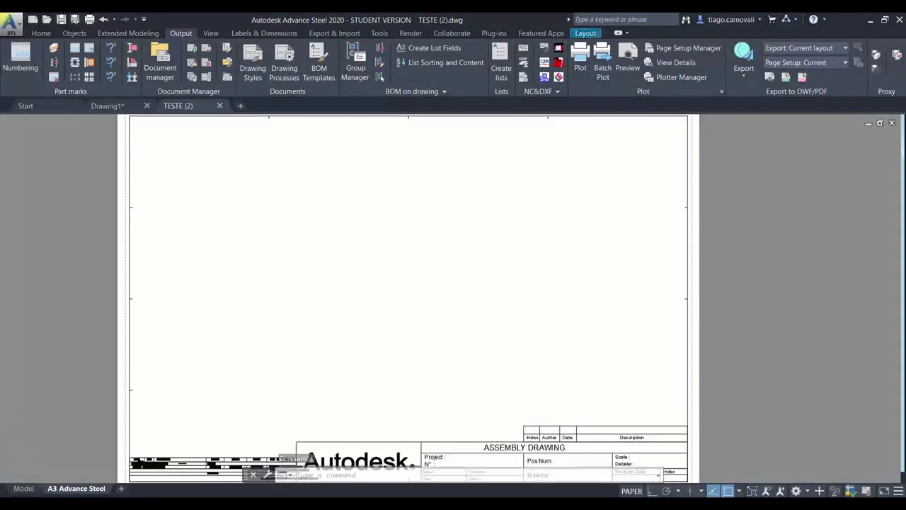
middle_drag(506, 329, 484, 297)
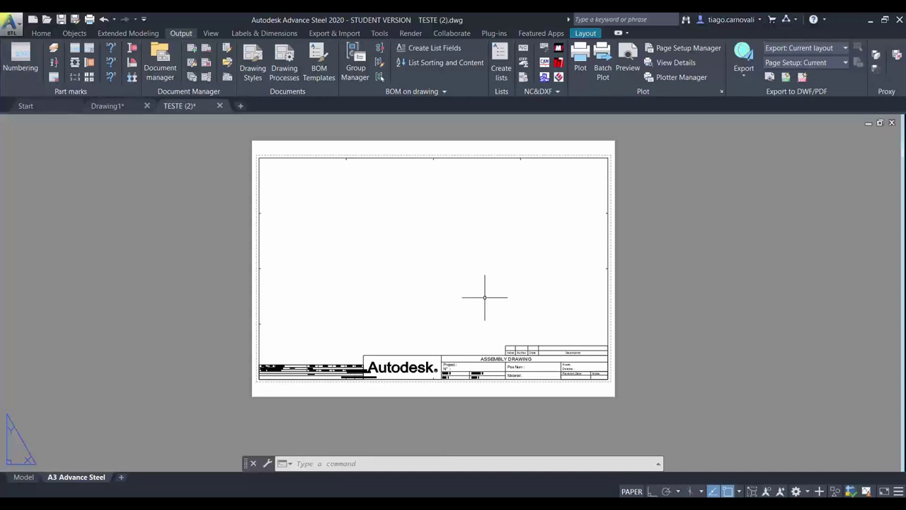
Inspect the page frame and the title block on the sheet by selecting each block in turn.
scroll(439, 392, up, 2)
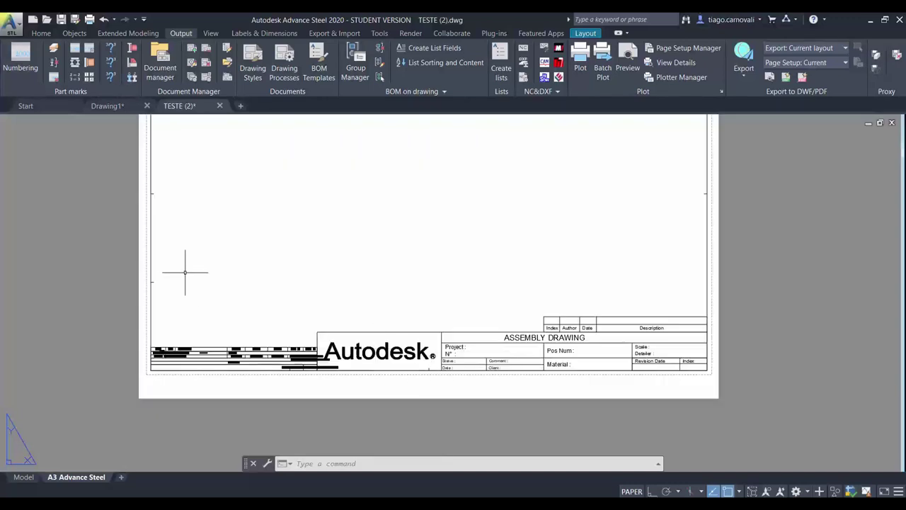
click(152, 261)
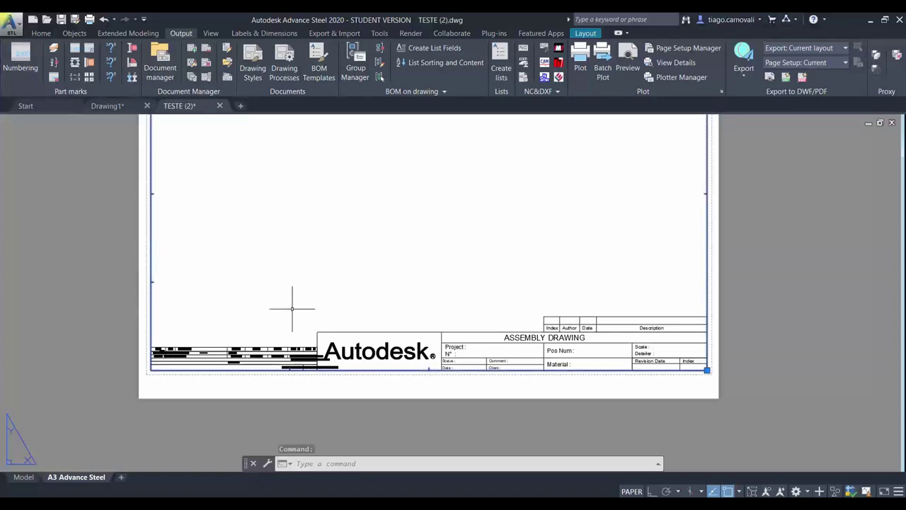
click(411, 333)
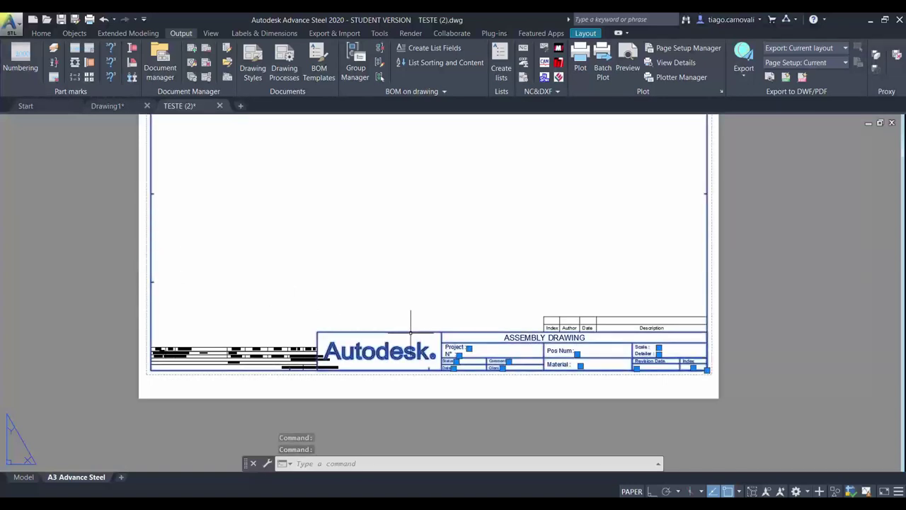
key(Escape)
key(Escape)
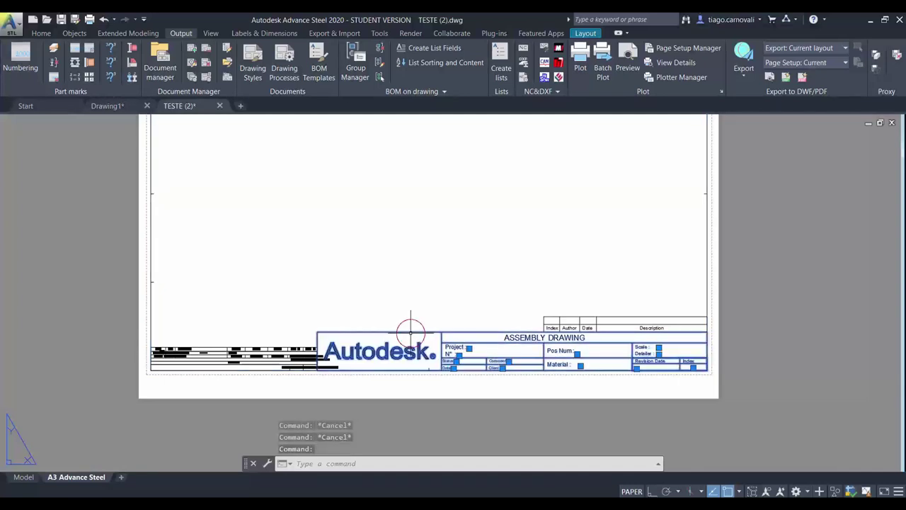
key(Escape)
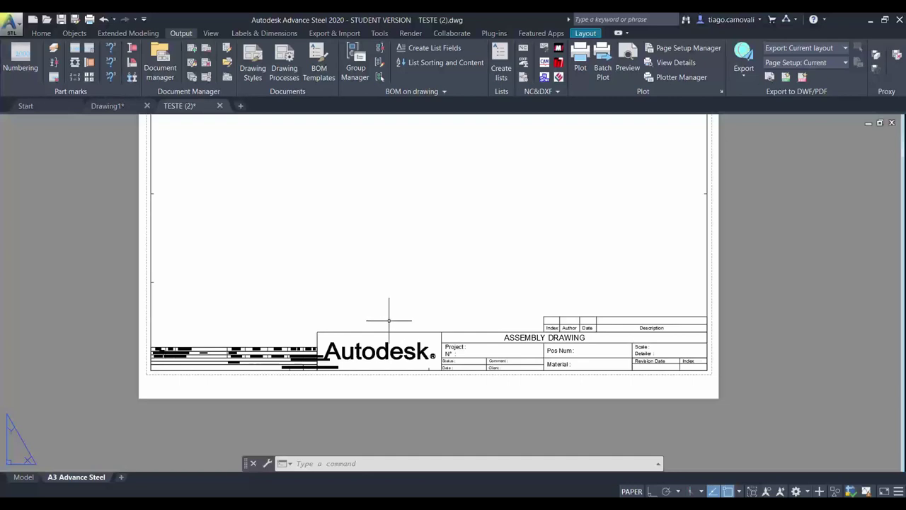
click(151, 238)
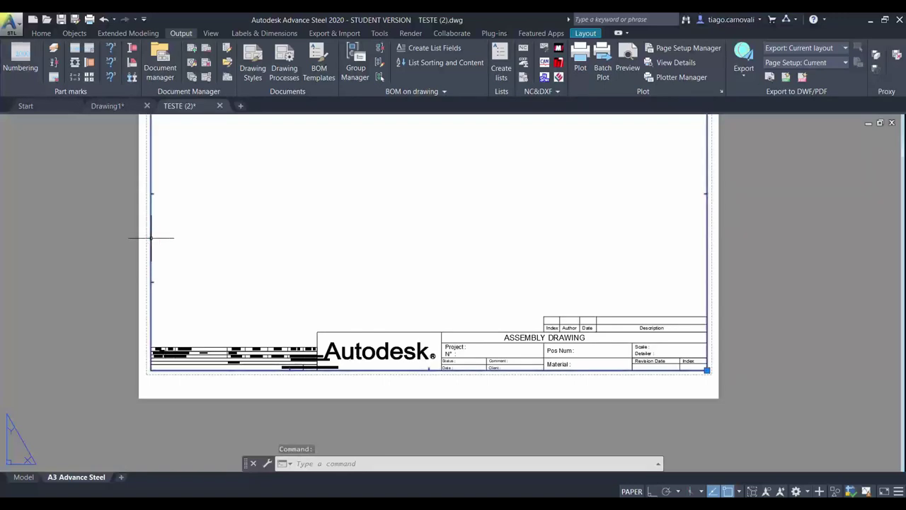
click(388, 331)
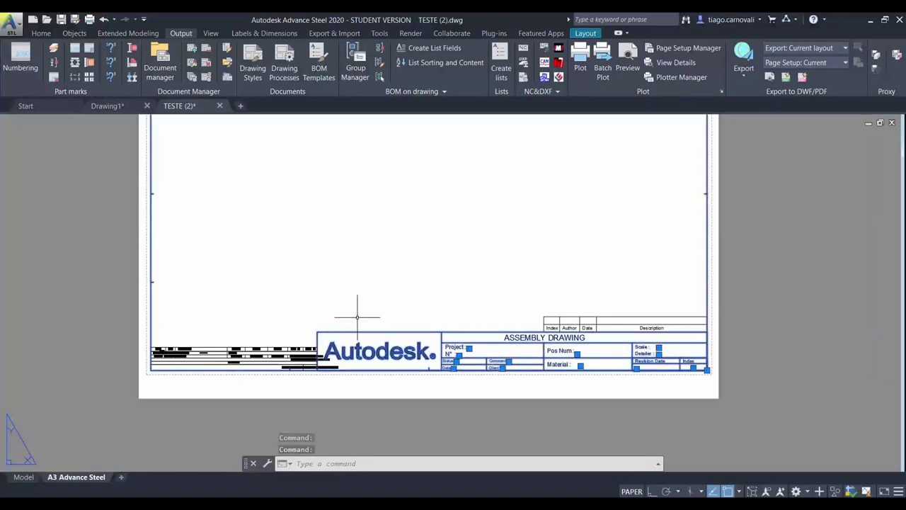
key(Escape)
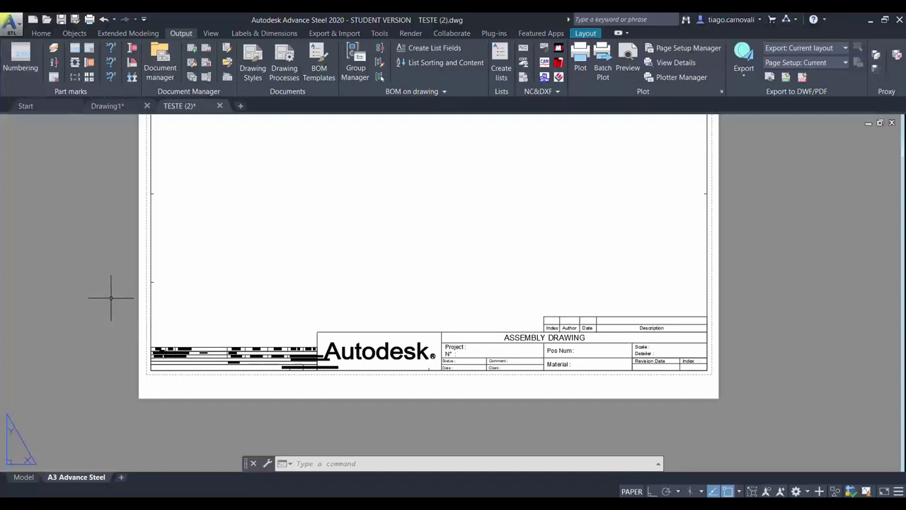
Open the page frame block for in-place editing with all nested objects selected automatically.
click(152, 281)
right_click(153, 281)
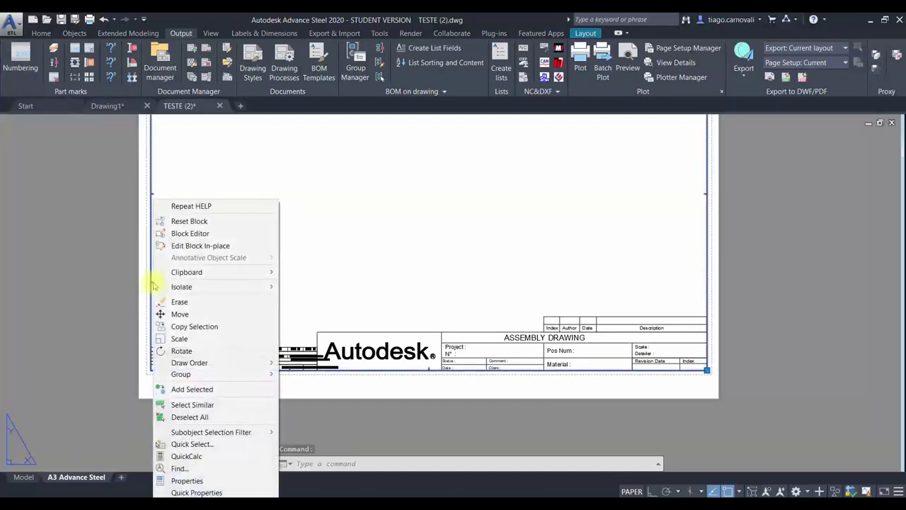
click(189, 246)
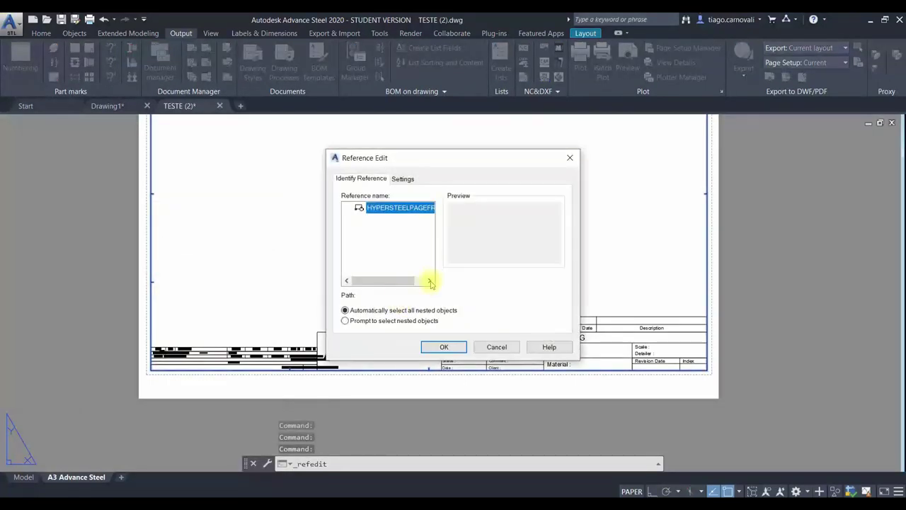
click(424, 210)
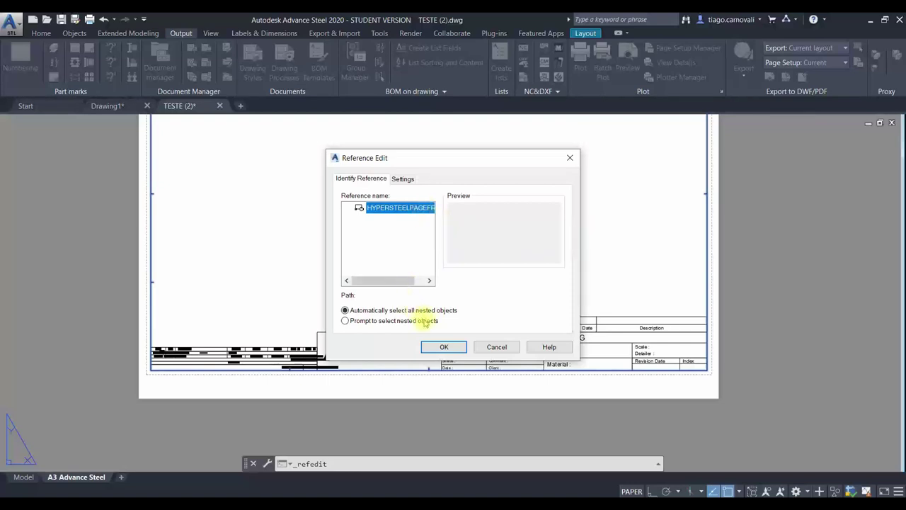
click(442, 346)
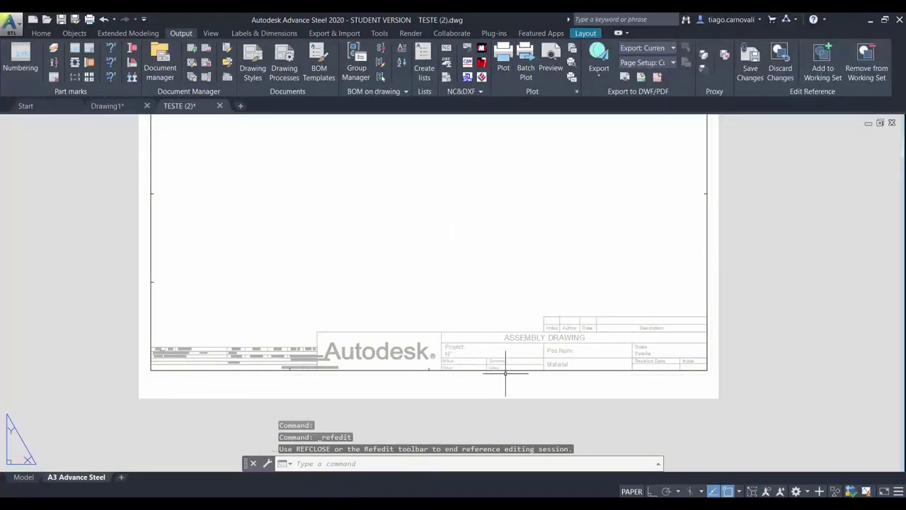
scroll(505, 375, down, 4)
scroll(506, 375, down, 2)
scroll(530, 314, up, 4)
click(243, 249)
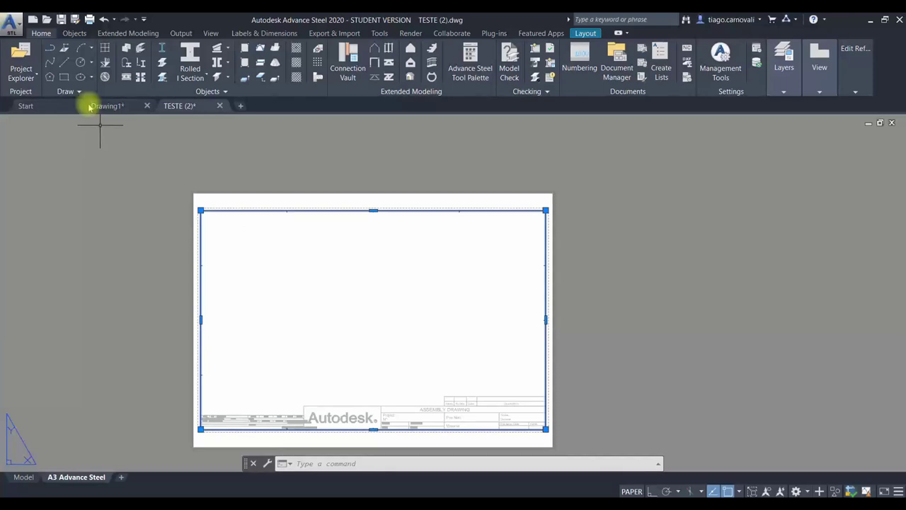
click(66, 65)
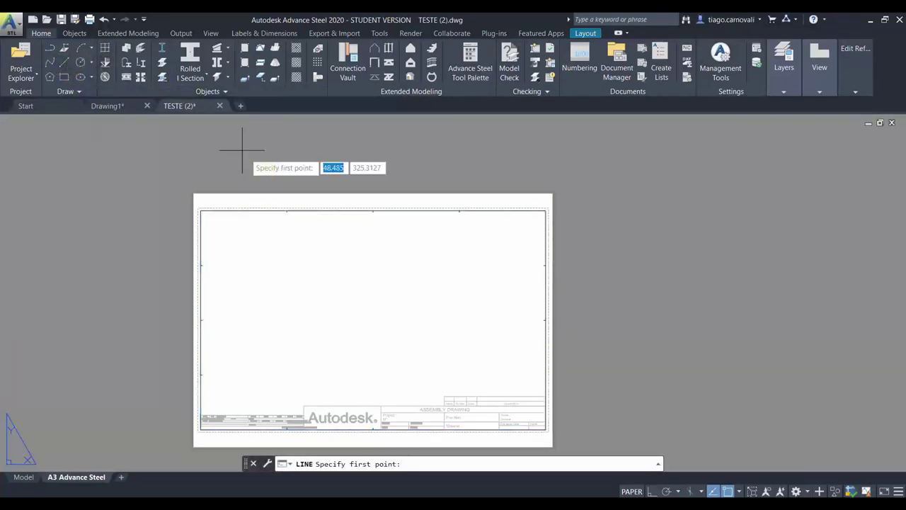
scroll(280, 221, up, 5)
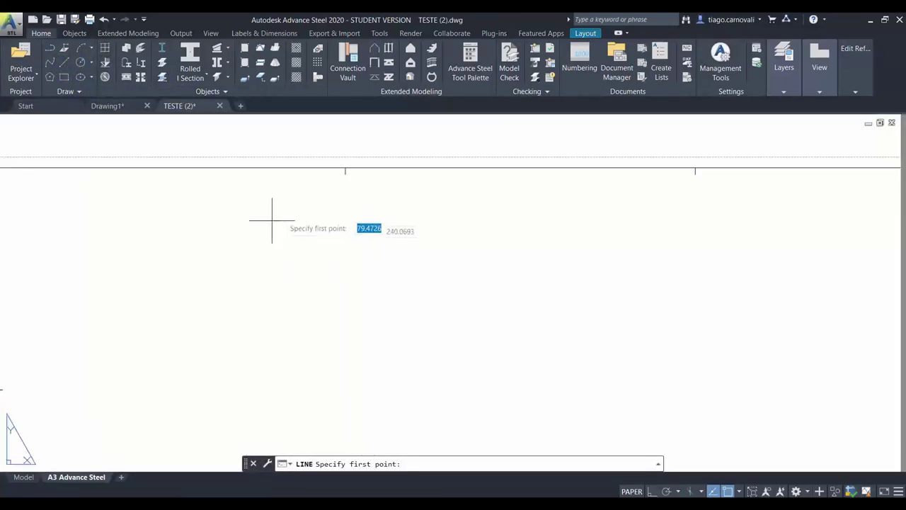
click(345, 176)
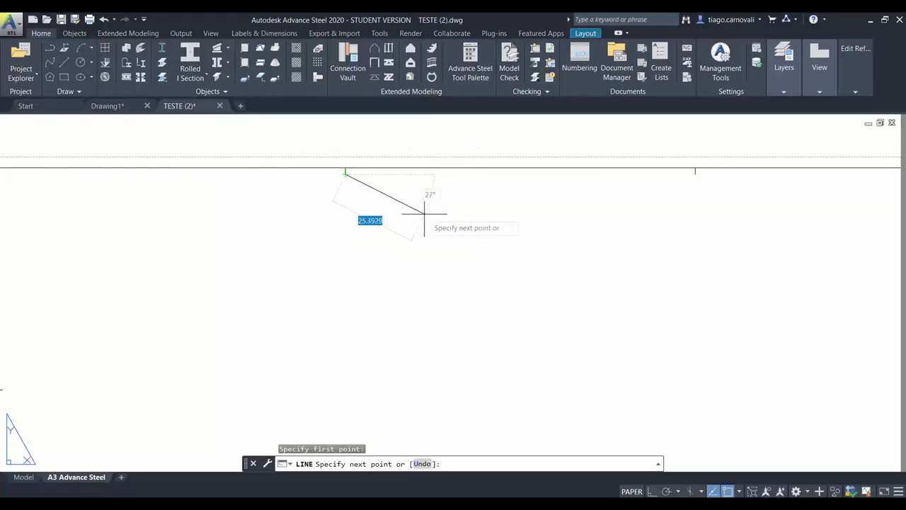
key(Escape)
scroll(425, 212, down, 3)
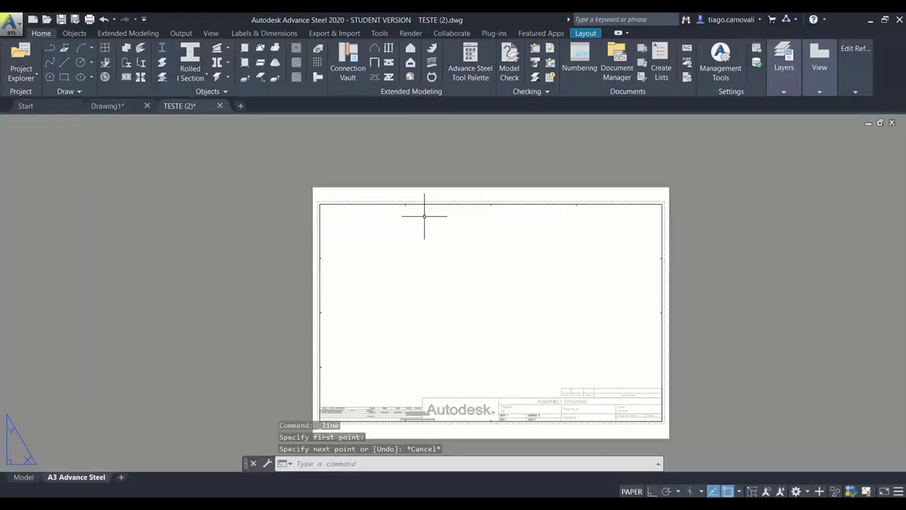
scroll(354, 208, up, 3)
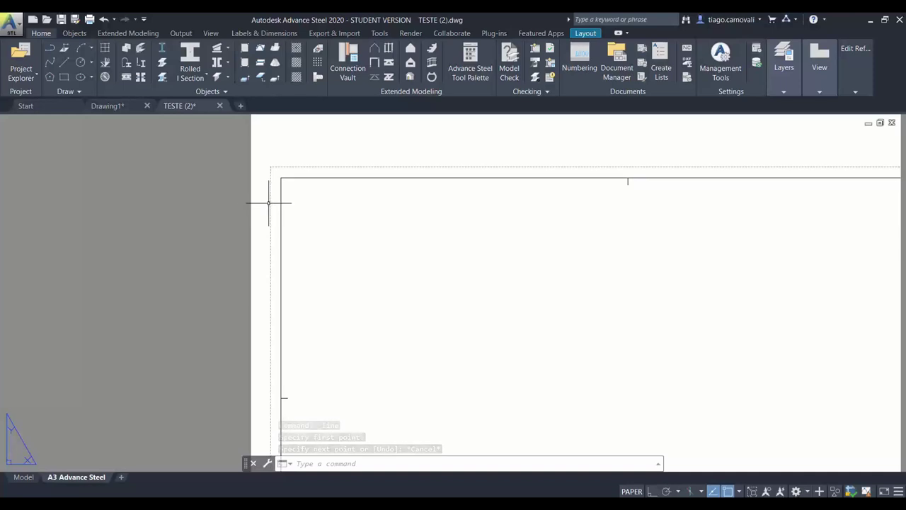
scroll(274, 204, down, 1)
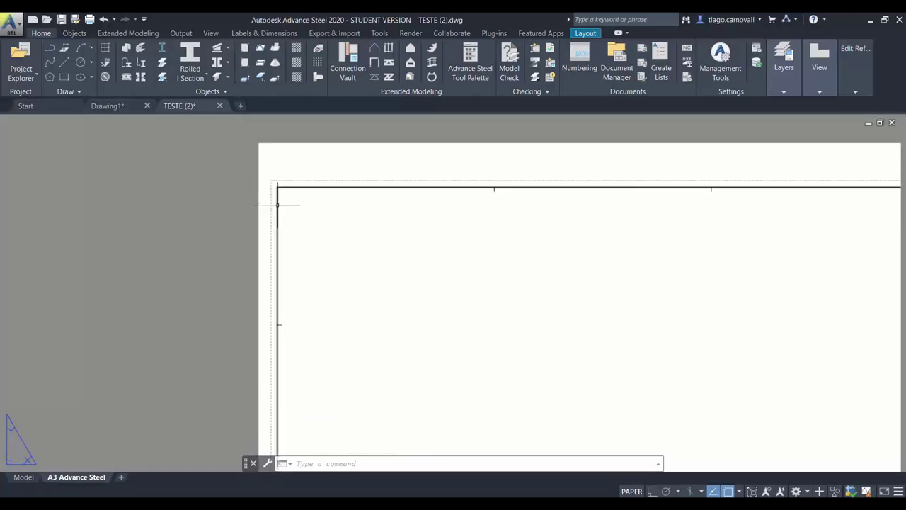
scroll(263, 197, down, 4)
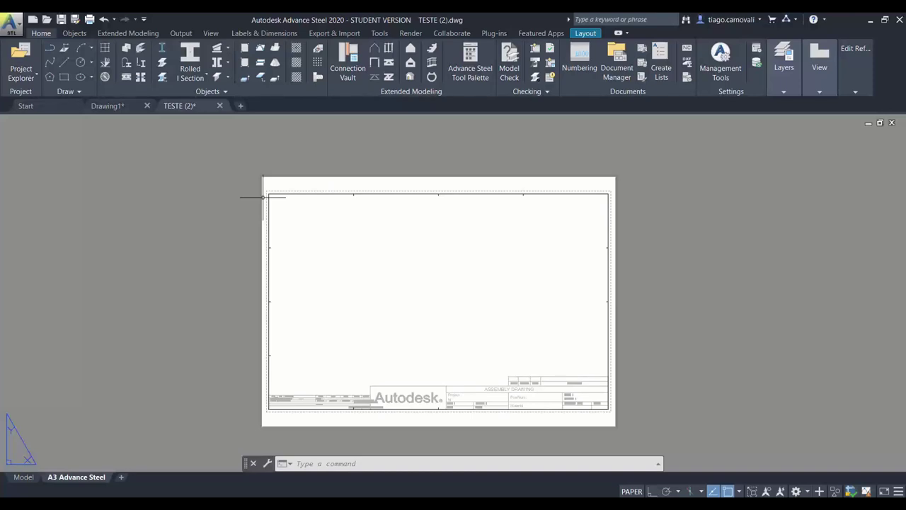
key(Escape)
middle_drag(335, 299, 348, 328)
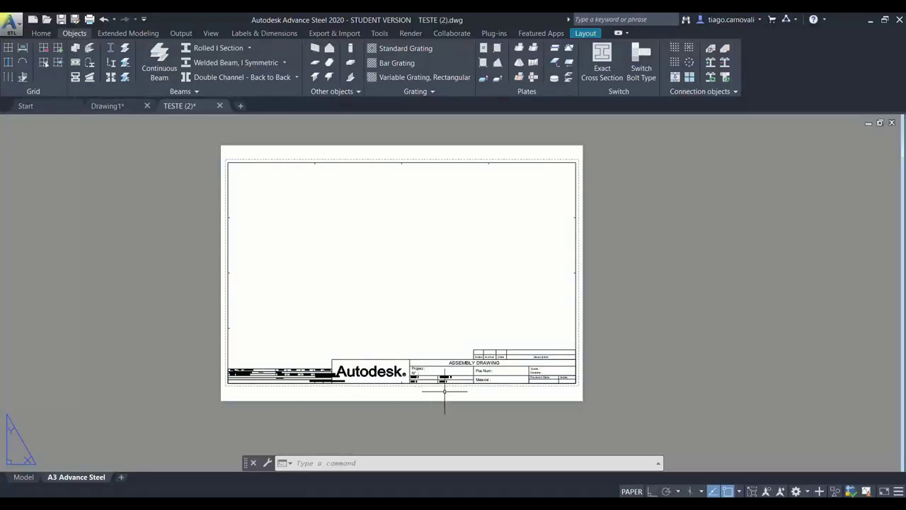
Open the title block in the Block Editor and delete the Autodesk logo from its logo cell.
scroll(443, 384, up, 4)
click(511, 331)
right_click(517, 331)
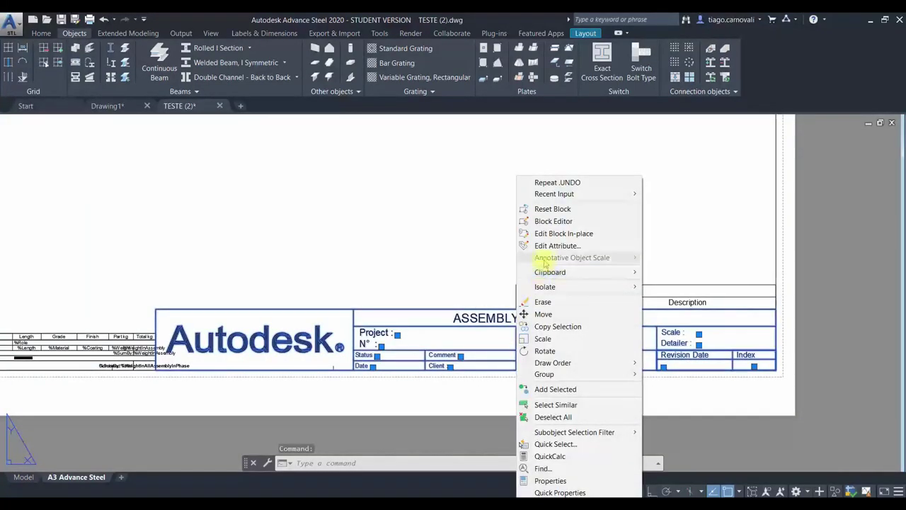
click(560, 222)
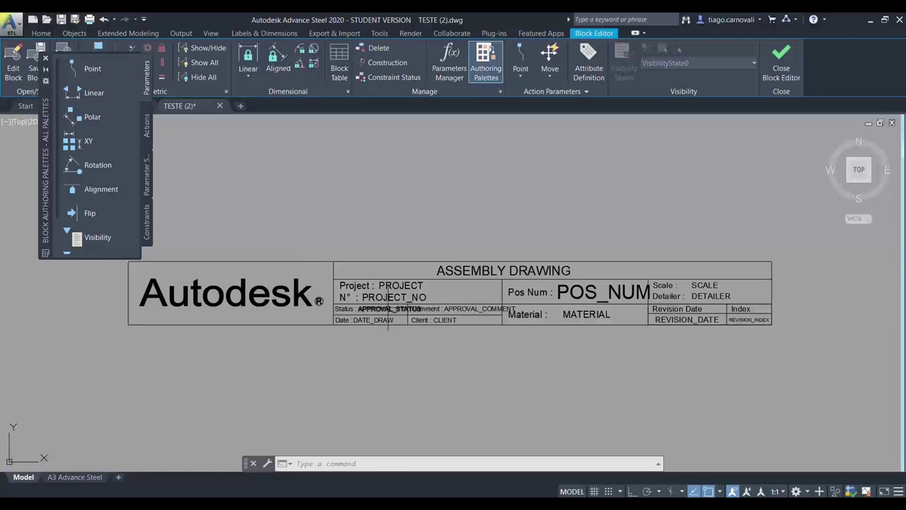
click(282, 297)
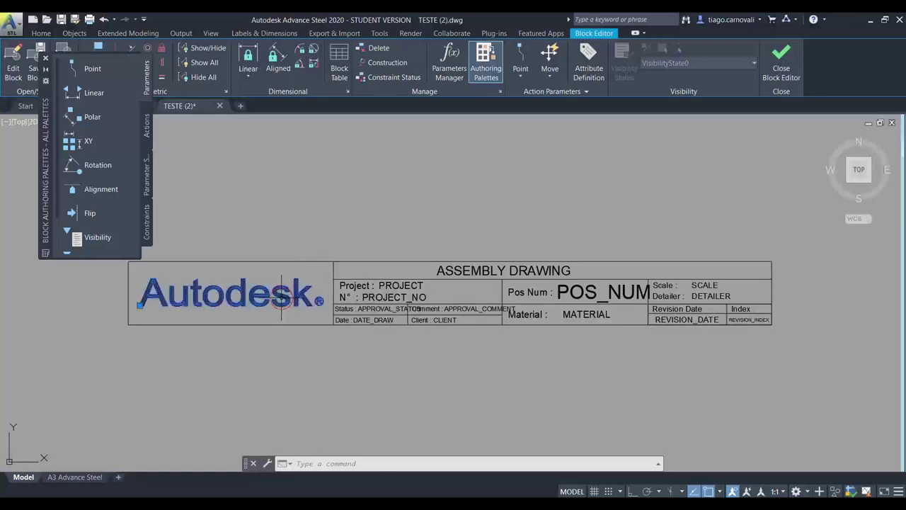
key(Delete)
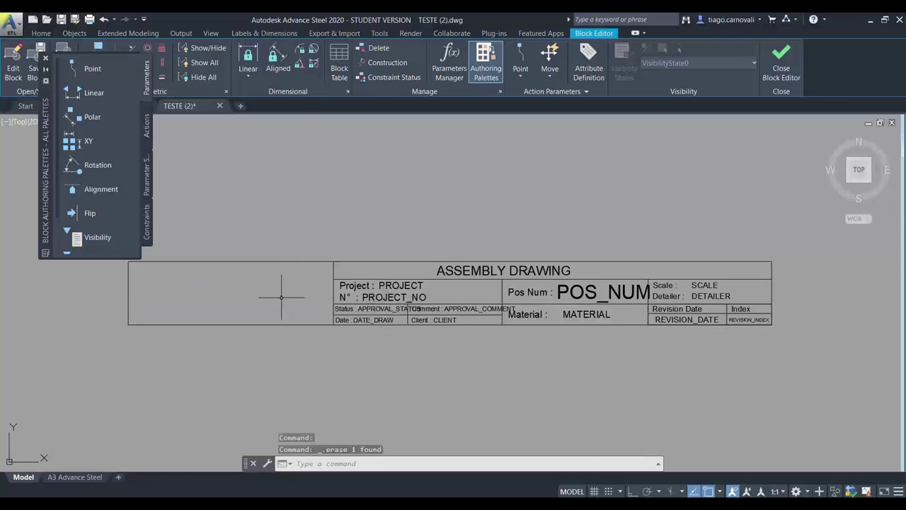
text(img)
key(Return)
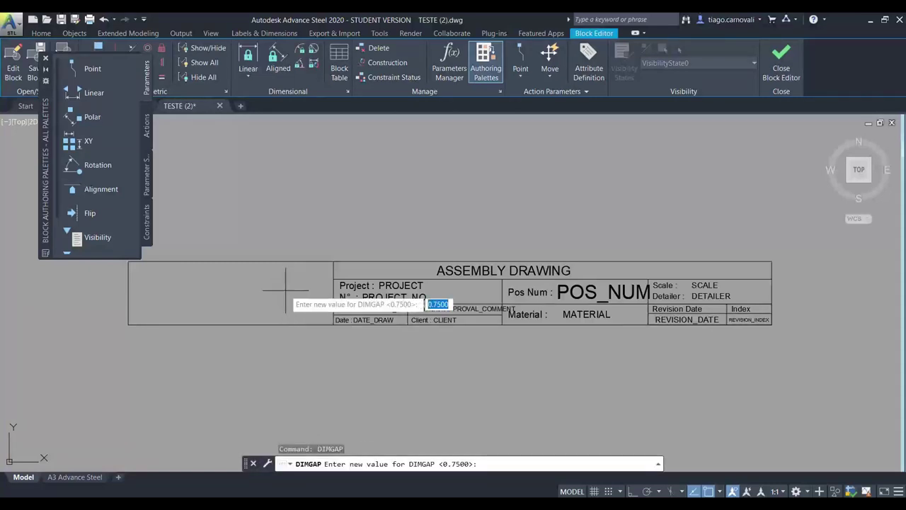
key(Escape)
Attach LOGO.jpg as an image reference with a relative path, insertion point and scale specified on-screen, and rotation 0.
text(ima)
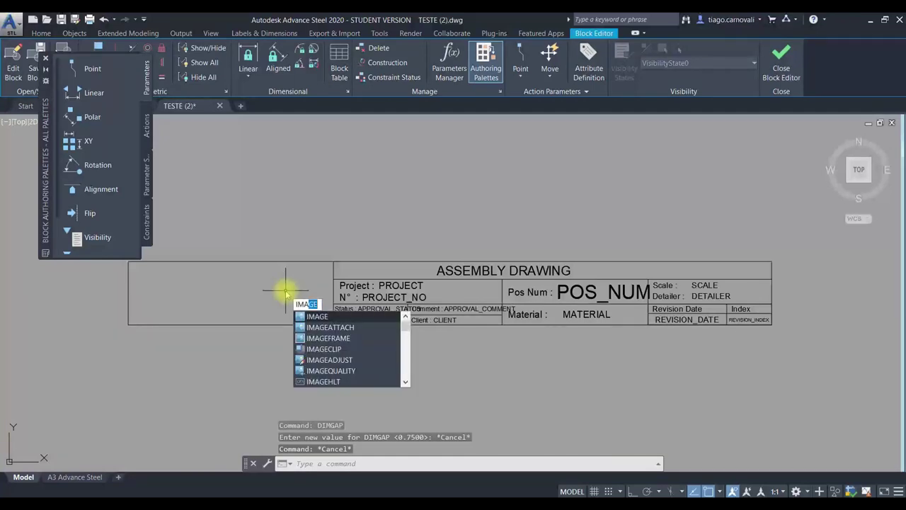
key(Escape)
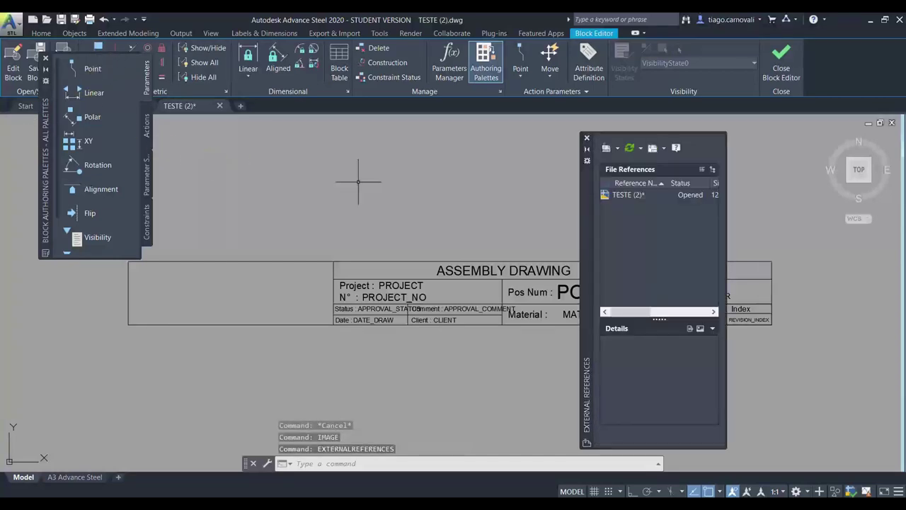
click(617, 149)
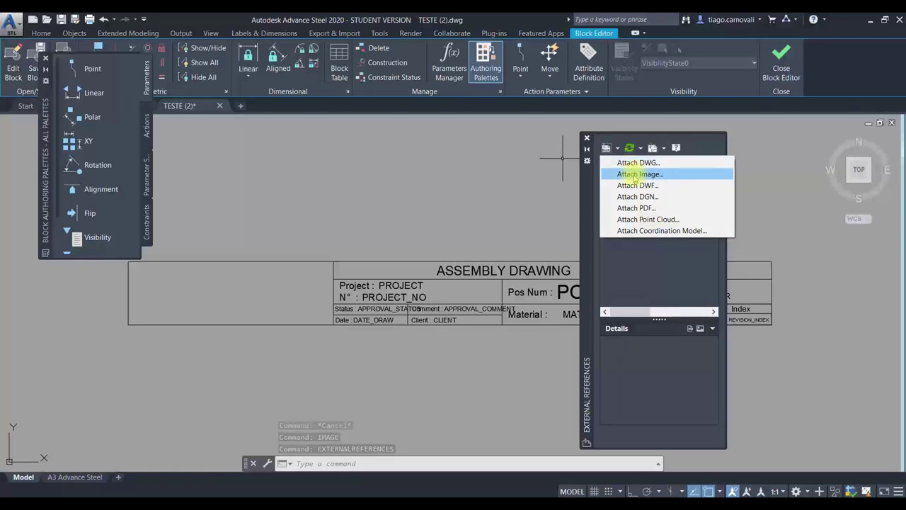
click(635, 174)
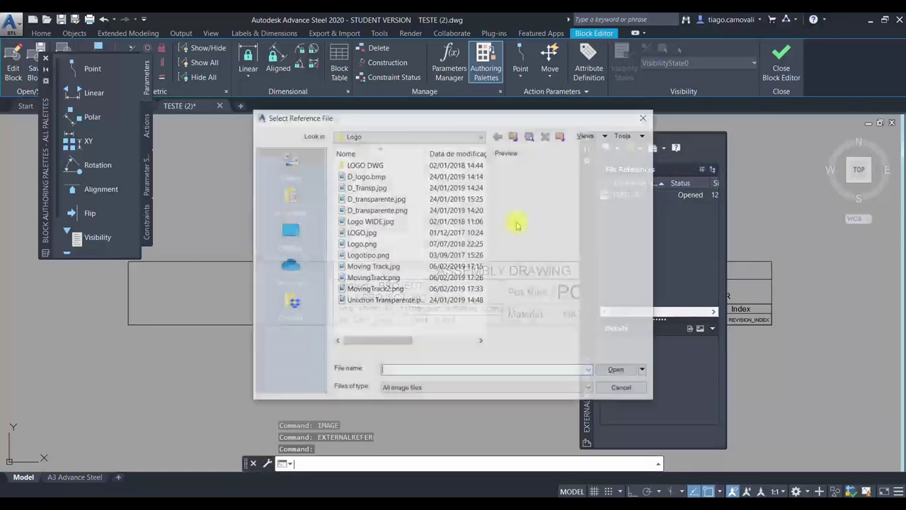
click(366, 233)
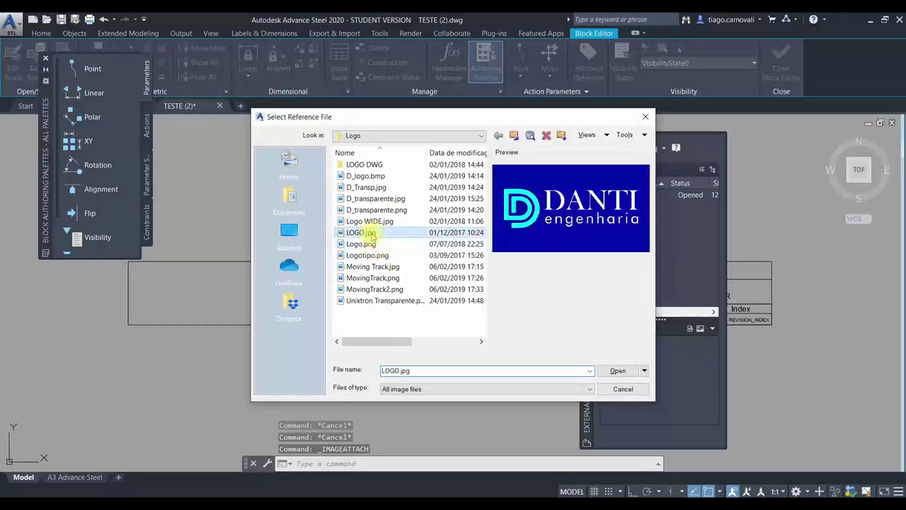
click(617, 370)
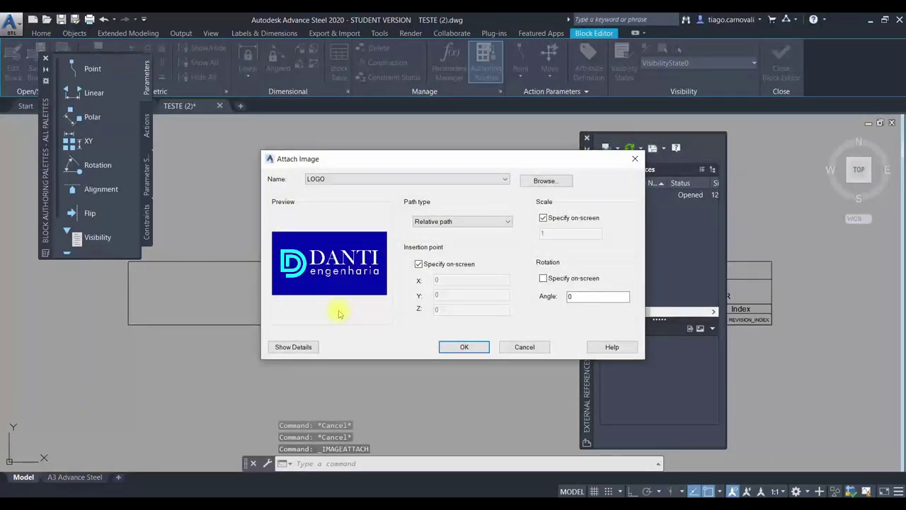
click(464, 347)
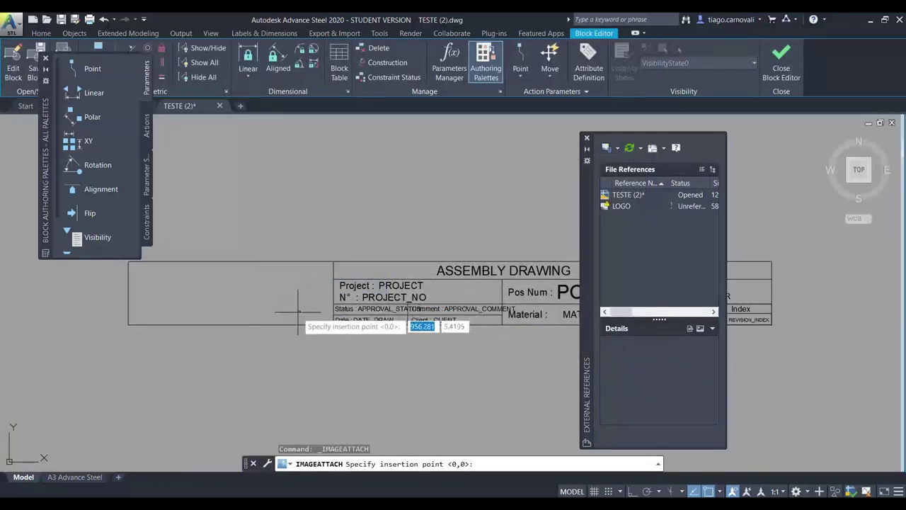
Place the logo image at the lower-left corner of the empty logo cell, scaled to fill the cell's height.
scroll(130, 332, up, 4)
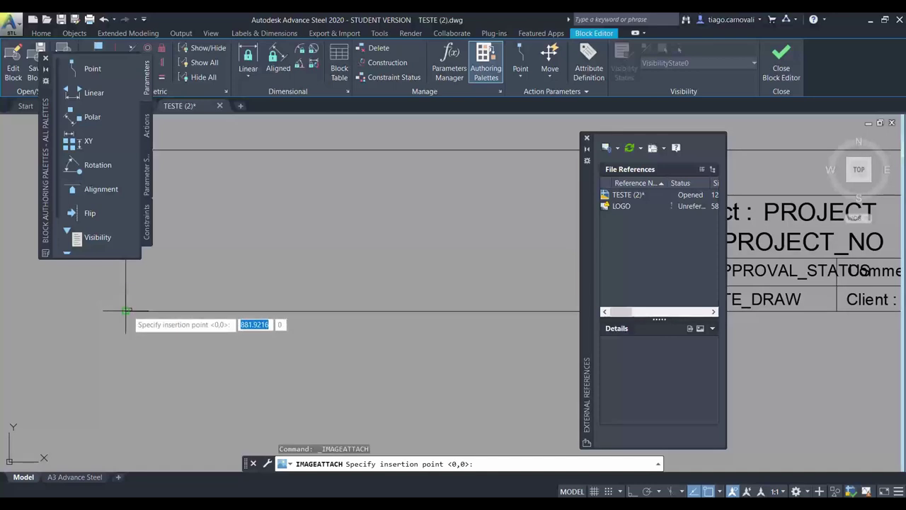
click(128, 311)
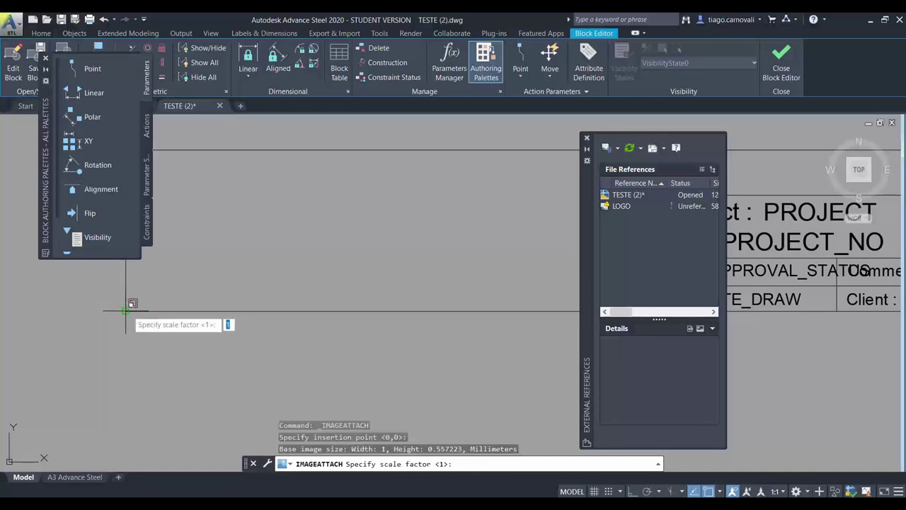
click(379, 177)
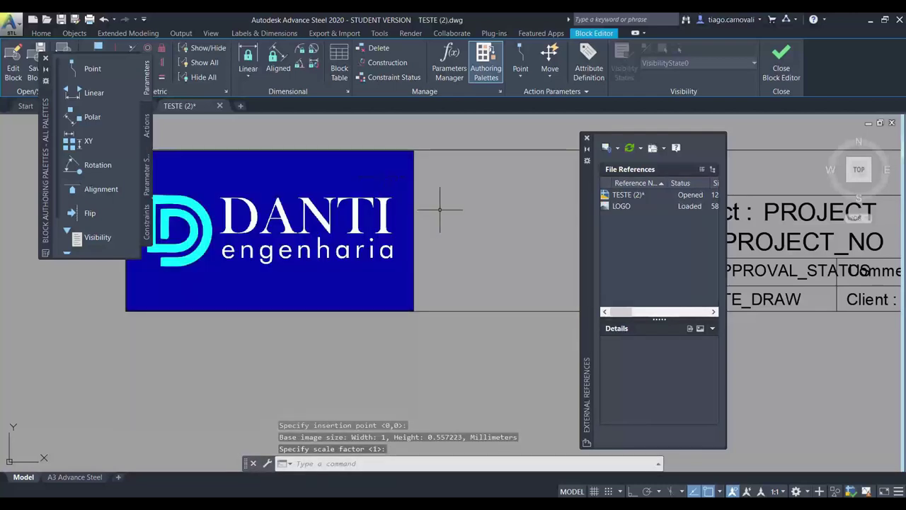
key(Escape)
Move the logo image along the bottom border so its lower-right corner meets the left edge of the project cells.
scroll(357, 238, down, 4)
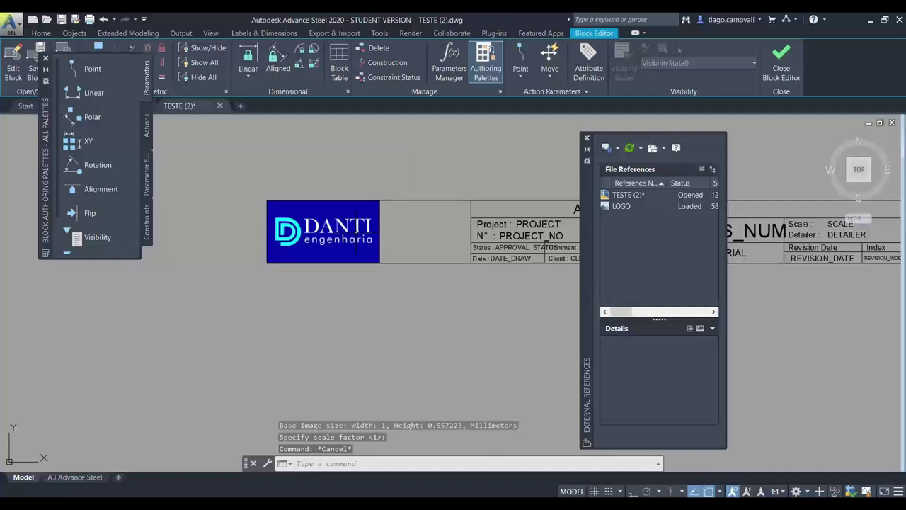
text(m)
key(Return)
click(386, 248)
click(365, 237)
key(Return)
click(381, 262)
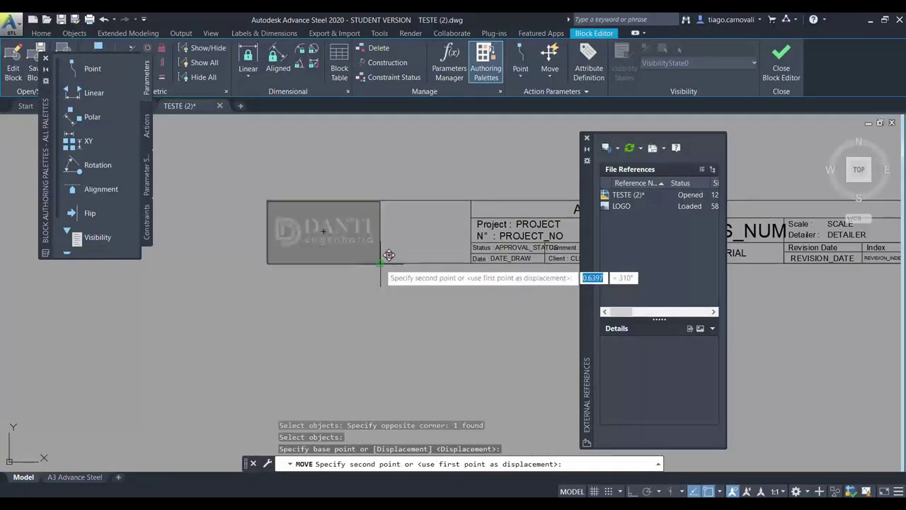
click(478, 255)
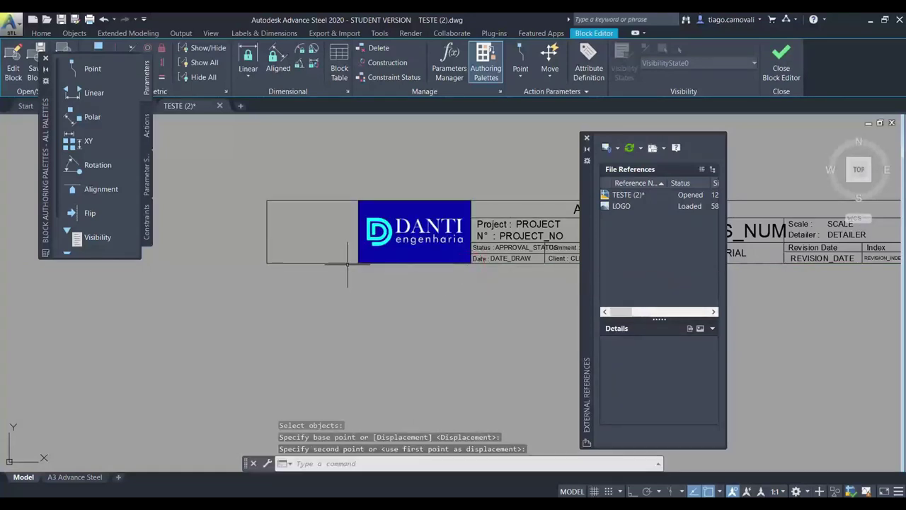
key(Escape)
Move the title block's left border line to the left edge of the logo image.
click(281, 228)
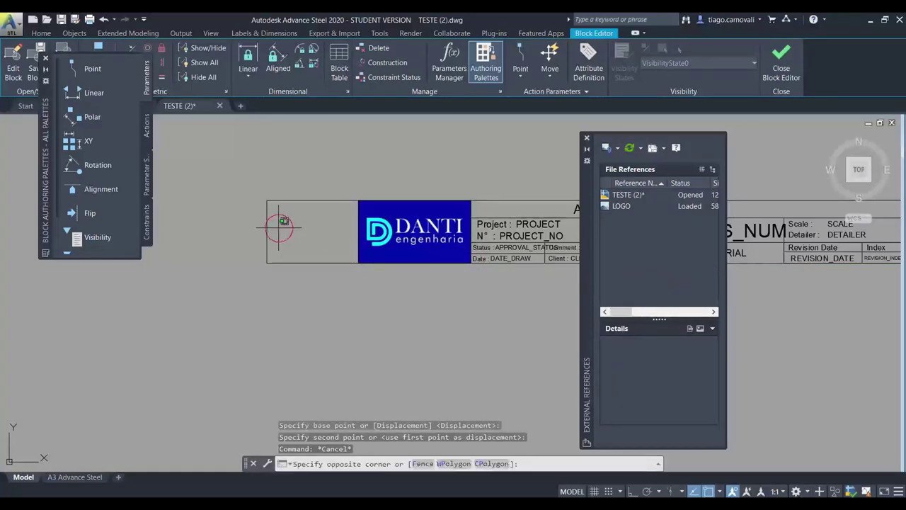
click(256, 221)
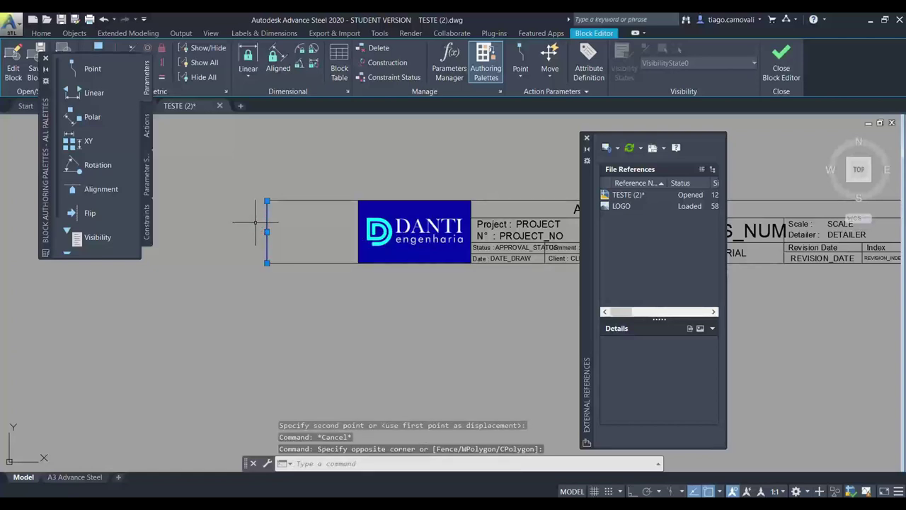
text(m)
key(Return)
click(268, 263)
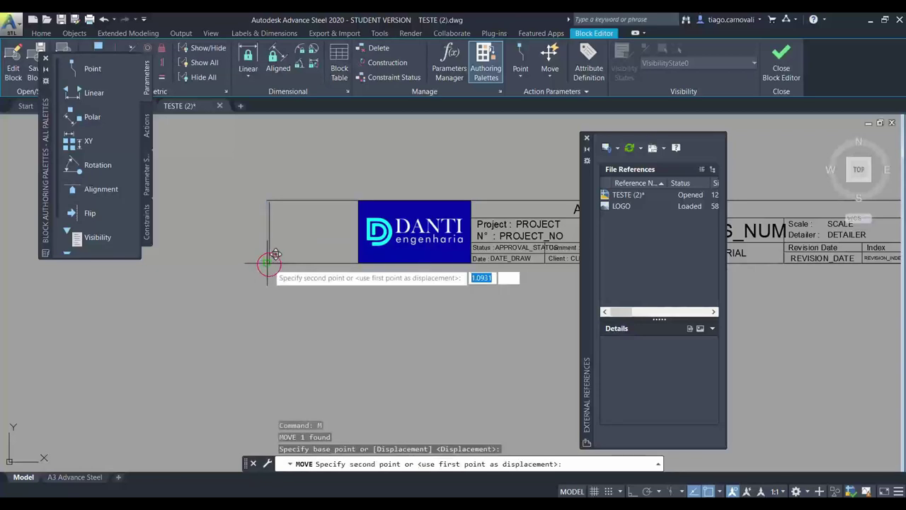
click(359, 263)
key(Escape)
Trim the surplus bottom border line that extends left of the logo image.
text(tr)
key(Return)
click(385, 283)
click(345, 273)
key(Return)
click(344, 292)
click(317, 182)
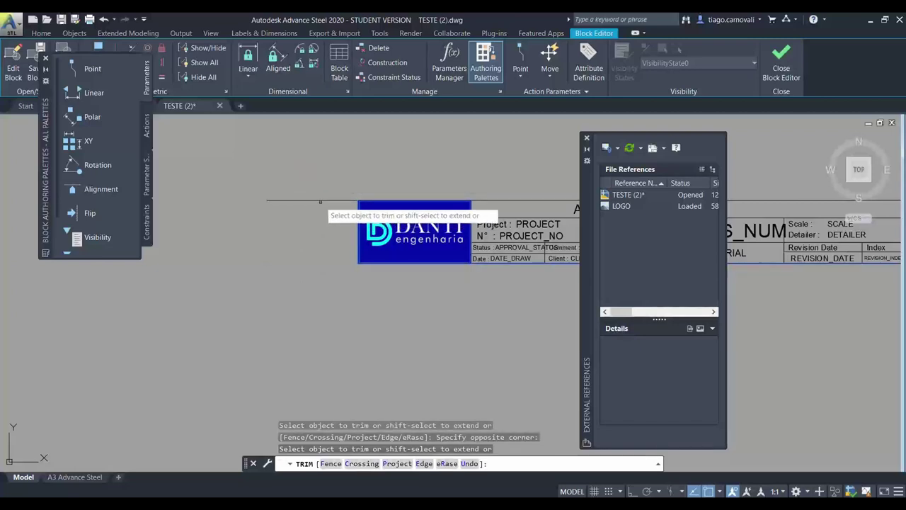
click(314, 200)
click(297, 188)
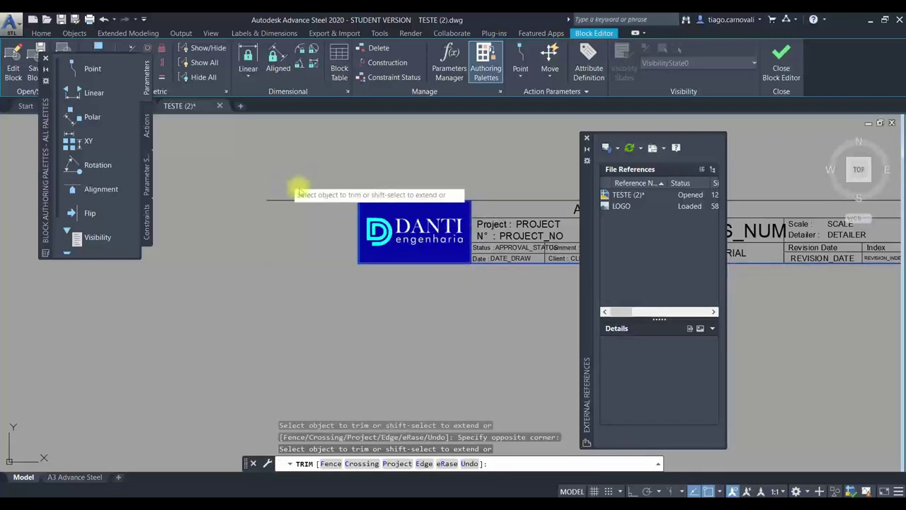
key(Escape)
Trim the surplus top border line left of the logo, using the logo area's edges as cutting edges.
right_click(303, 193)
click(315, 200)
click(331, 174)
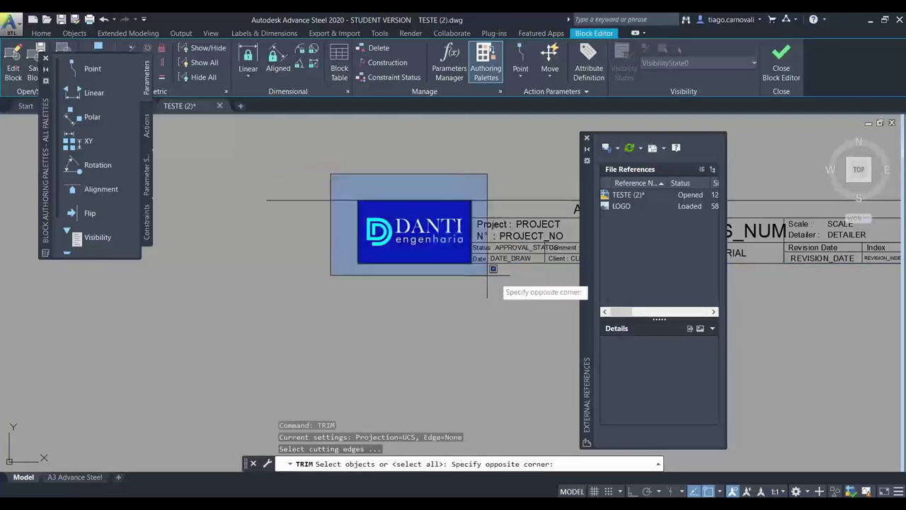
click(496, 294)
key(Return)
click(330, 234)
click(302, 170)
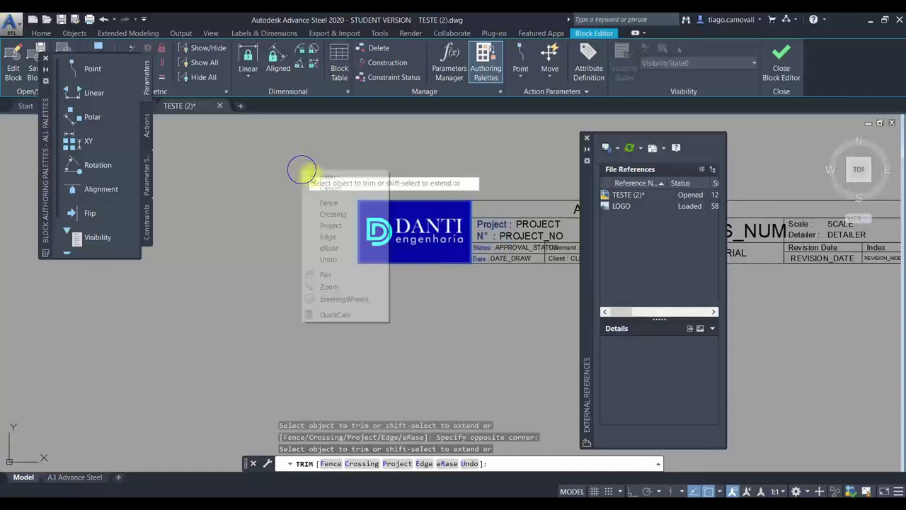
key(Escape)
scroll(304, 191, down, 3)
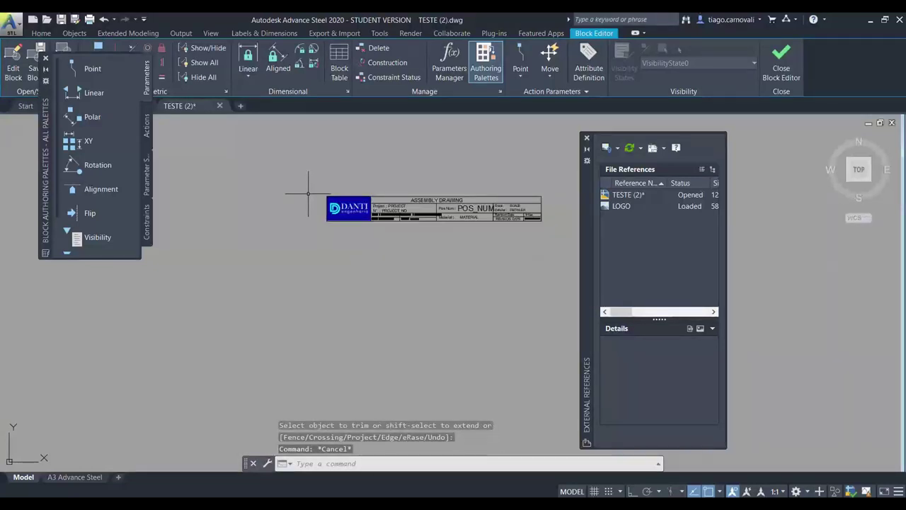
scroll(473, 218, up, 2)
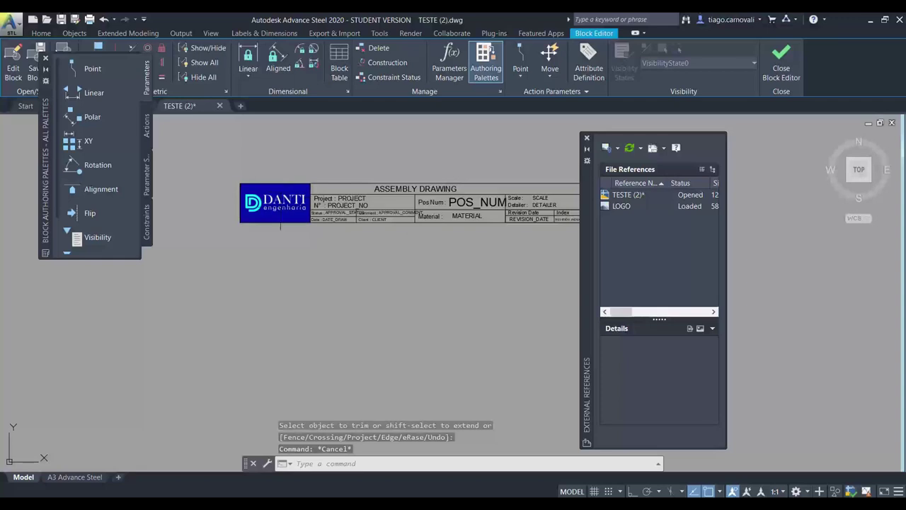
scroll(312, 214, down, 2)
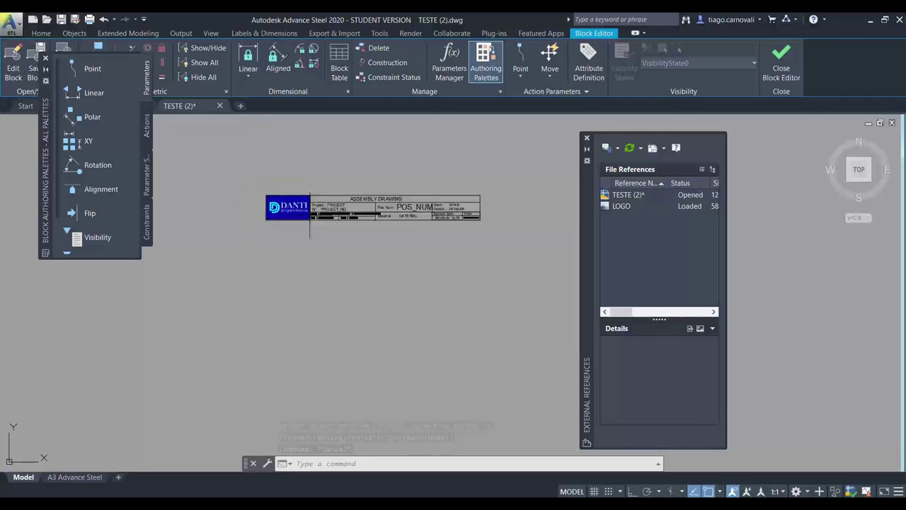
Close the External References palette and change the title block heading "ASSEMBLY DRAWING" to "CROQUIS DE MONTAGEM".
click(587, 137)
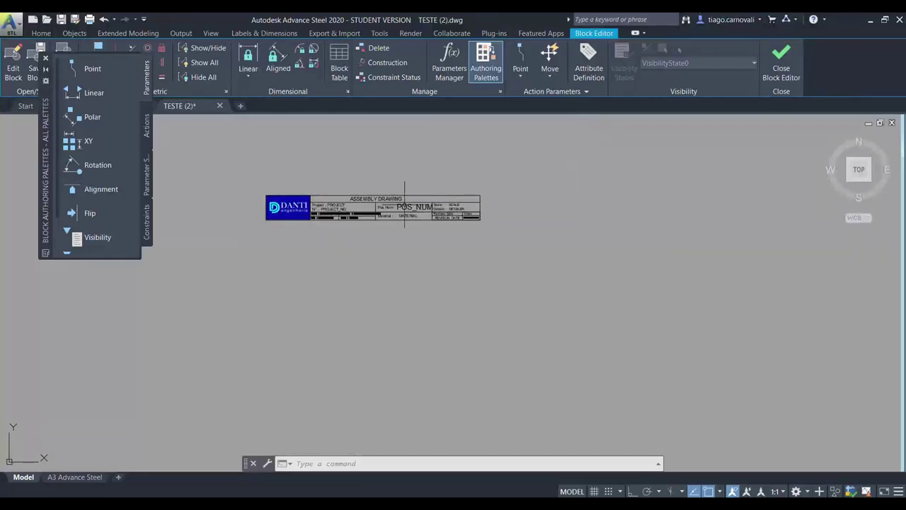
scroll(366, 200, up, 4)
scroll(337, 208, up, 2)
click(383, 198)
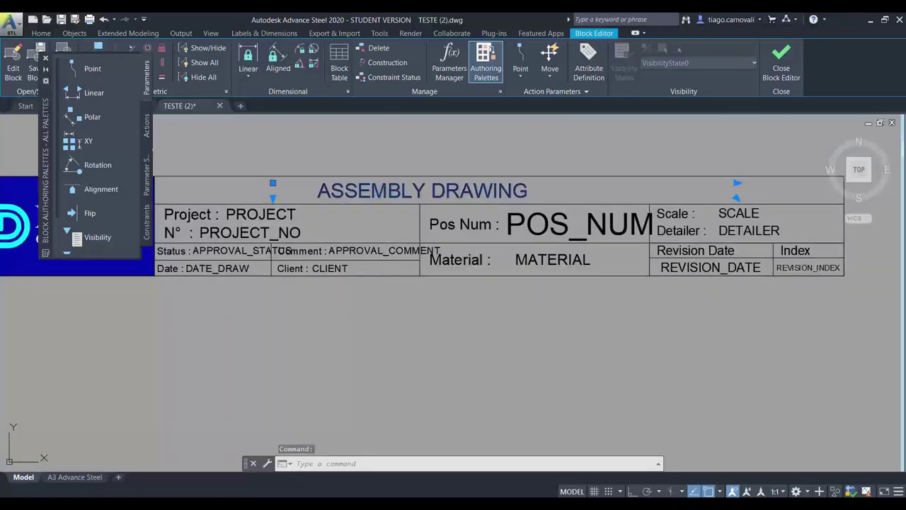
double_click(404, 276)
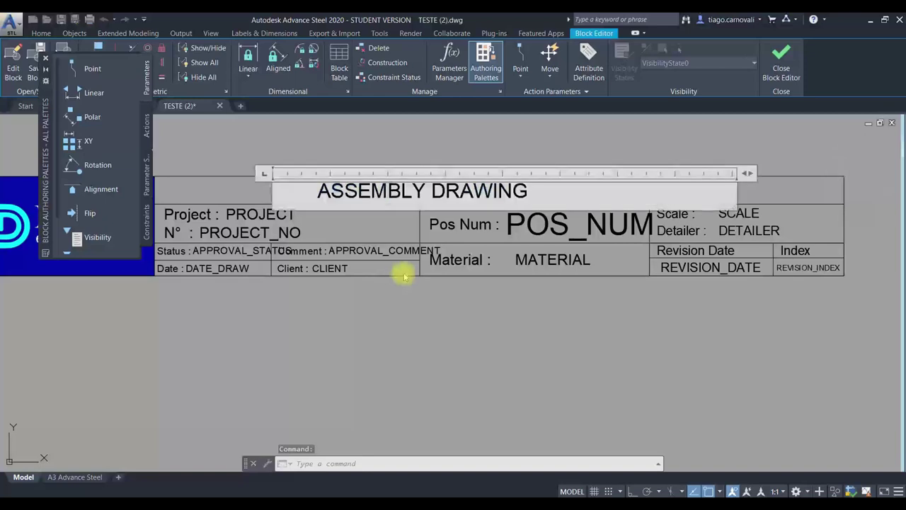
triple_click(534, 191)
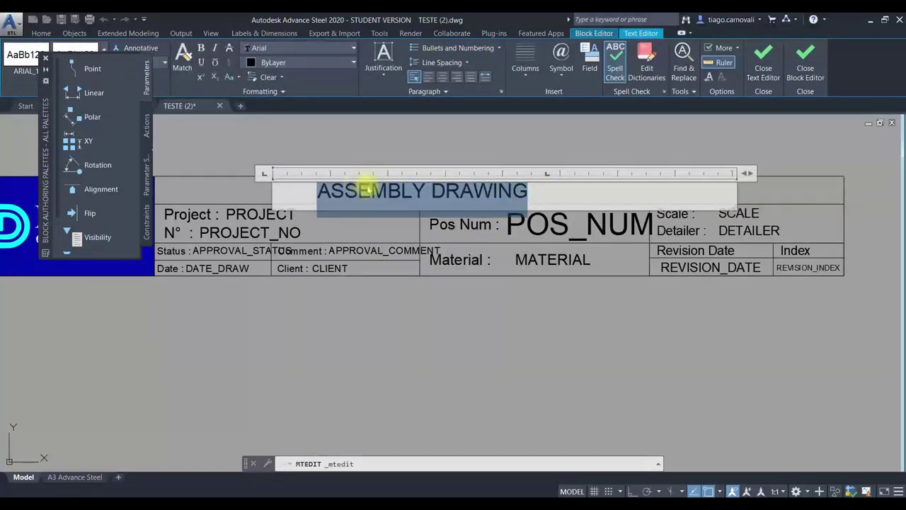
text(COR)
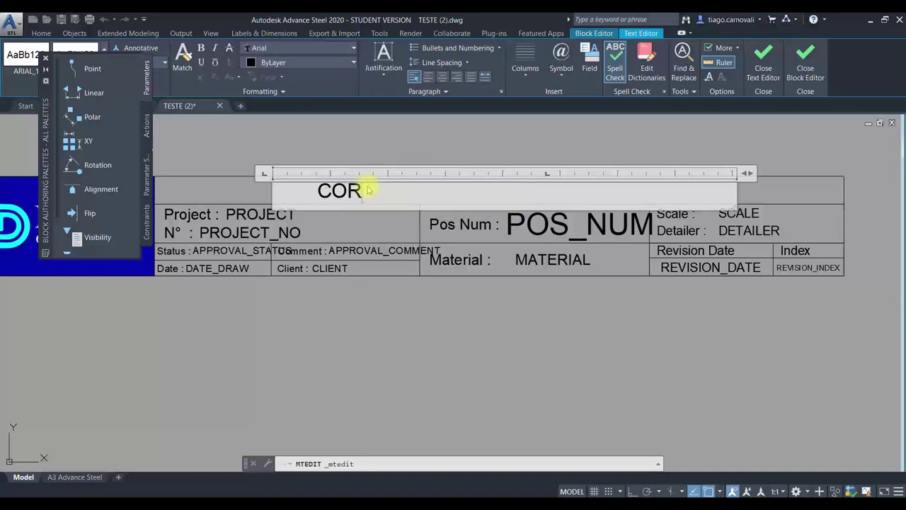
text(Q)
key(BackSpace)
key(BackSpace)
text(OQUIS DE )
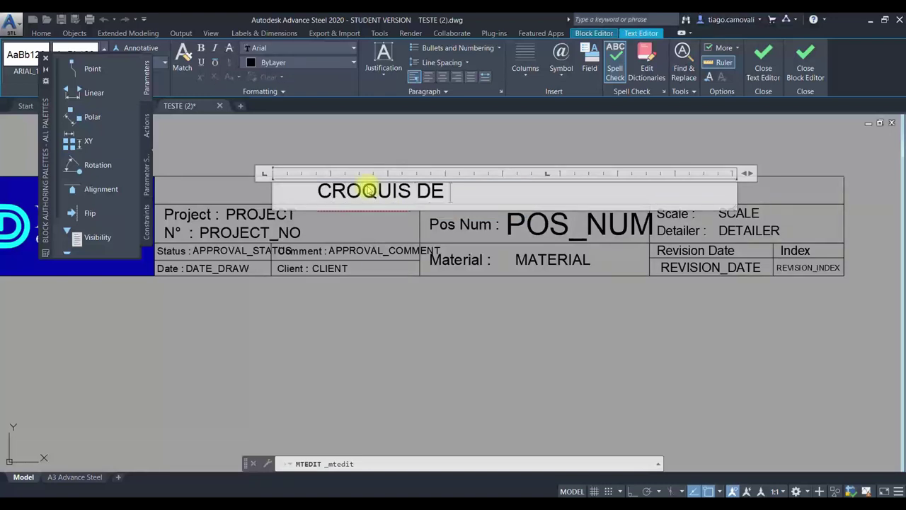
text(MONTAGEM)
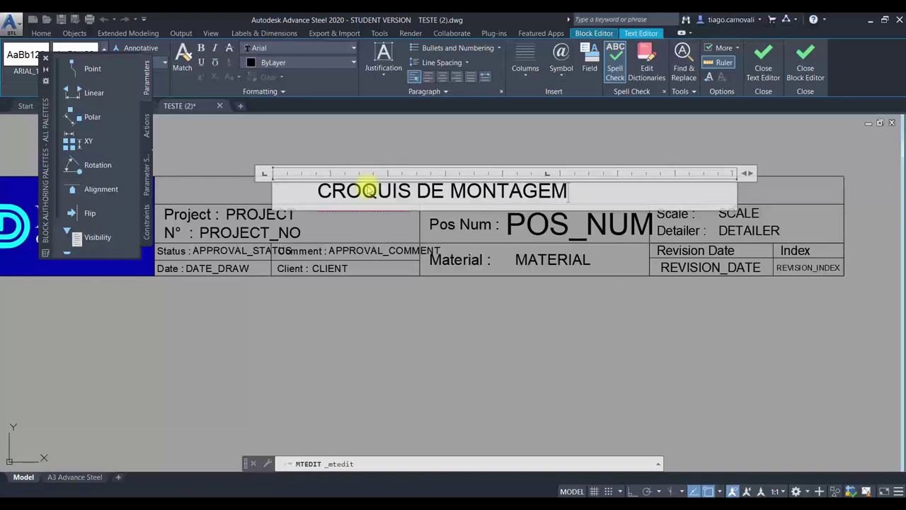
Center the whole "CROQUIS DE MONTAGEM" heading within its text frame and finish the text edit.
key(ctrl+a)
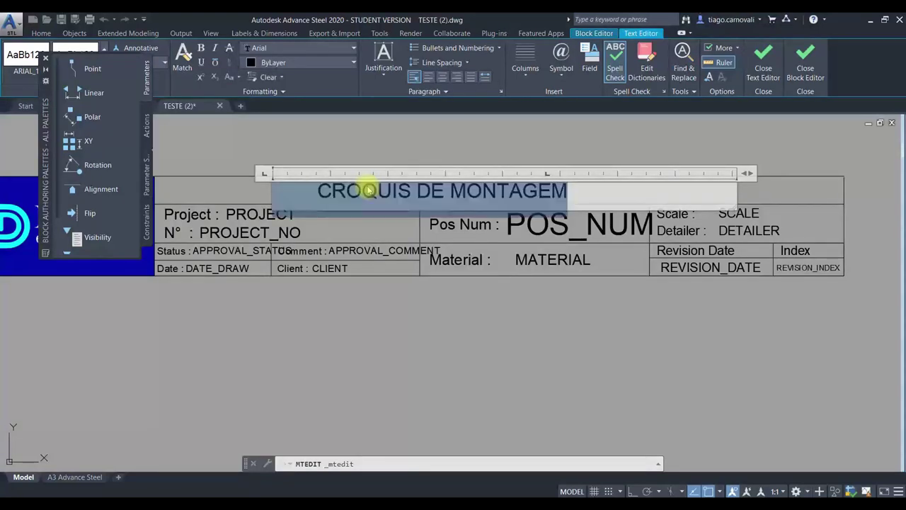
click(442, 78)
click(376, 135)
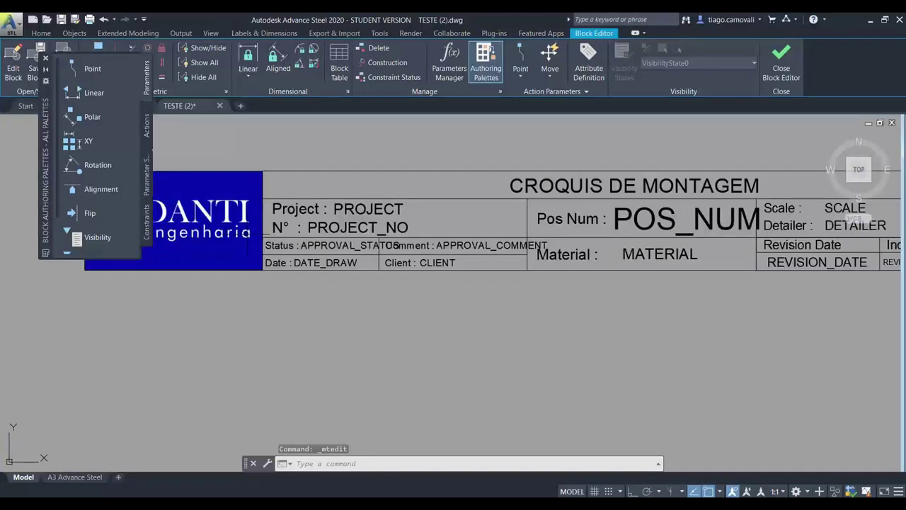
Examine the tag, prompt and default settings of the PROJECT attribute beside the Project label.
scroll(249, 235, up, 2)
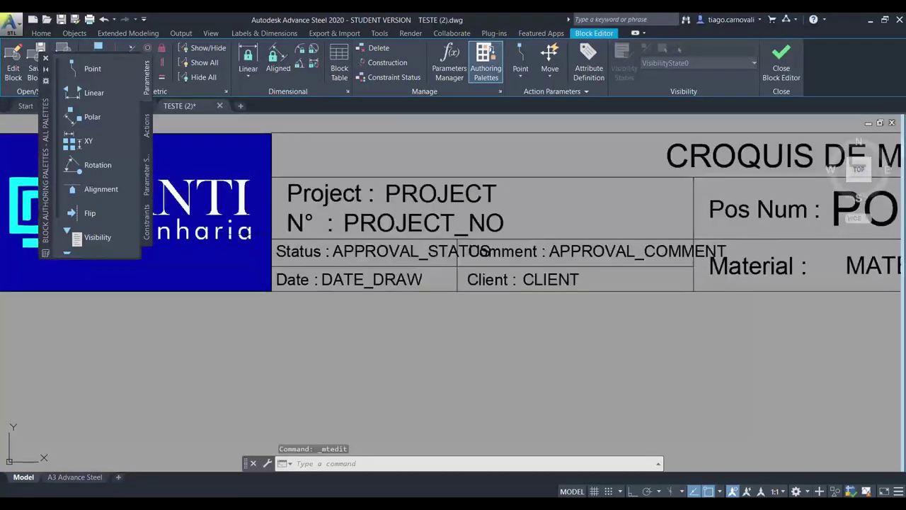
click(352, 190)
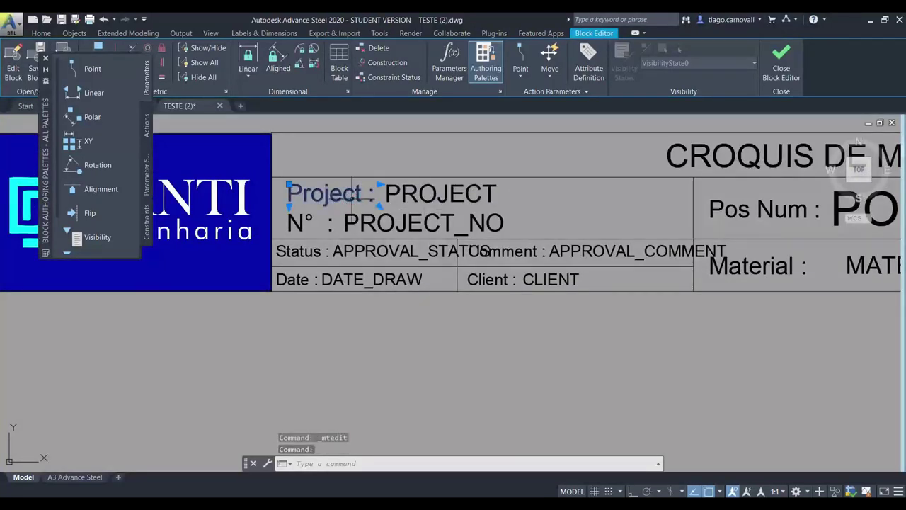
click(412, 193)
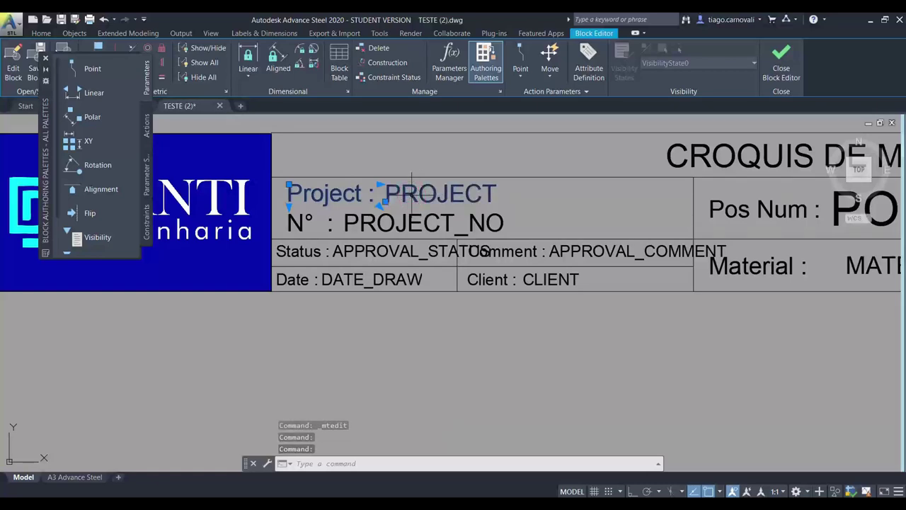
key(Escape)
key(Escape)
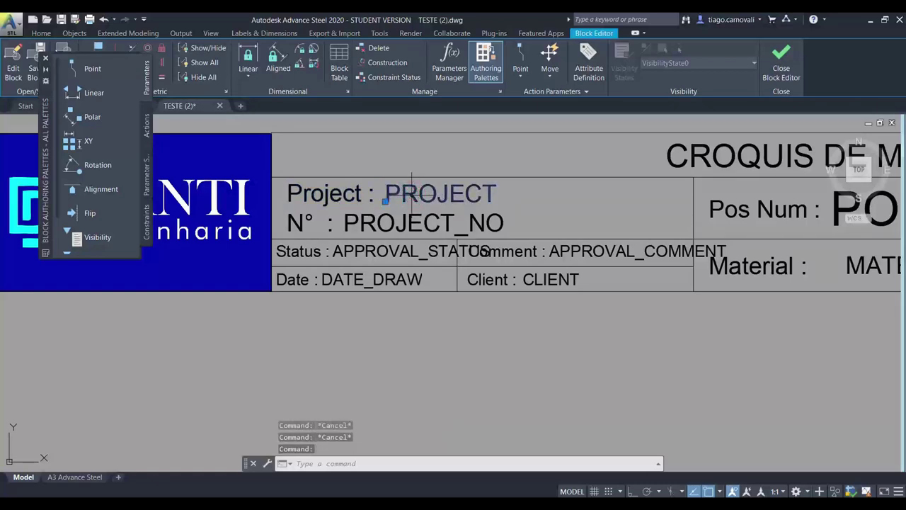
double_click(412, 192)
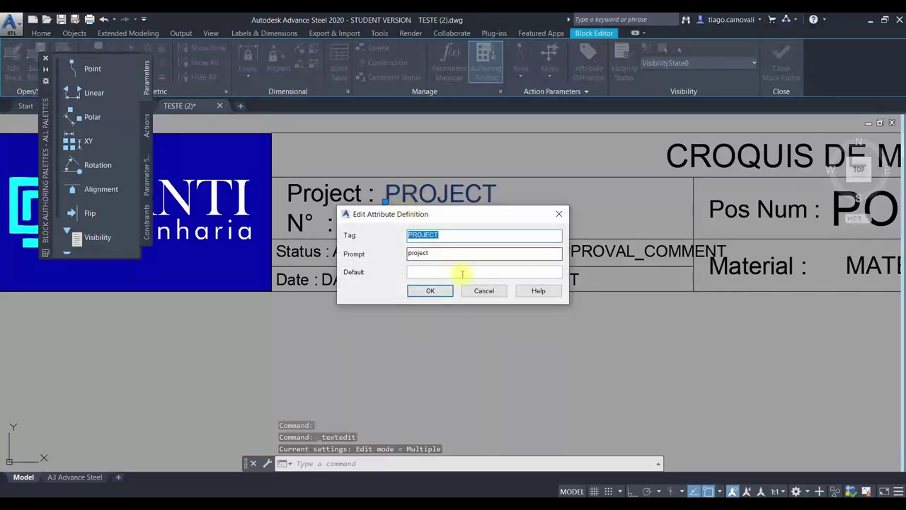
double_click(415, 253)
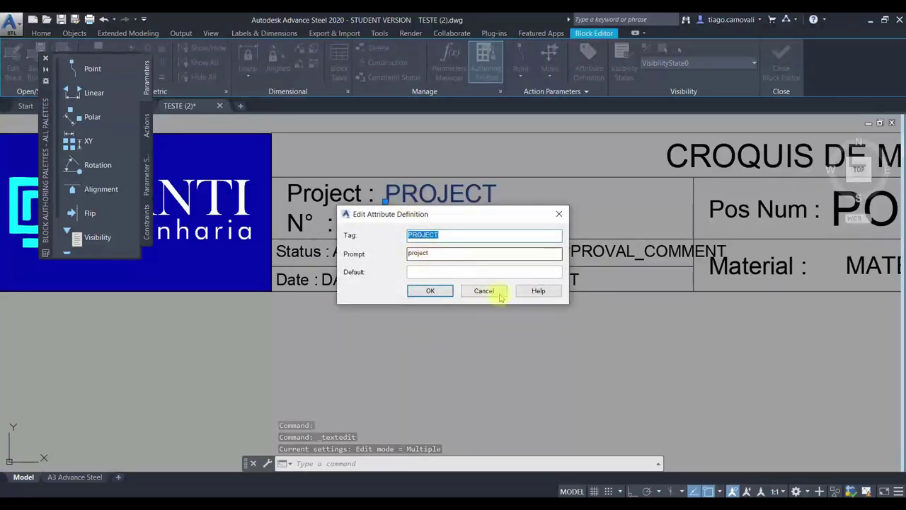
click(485, 291)
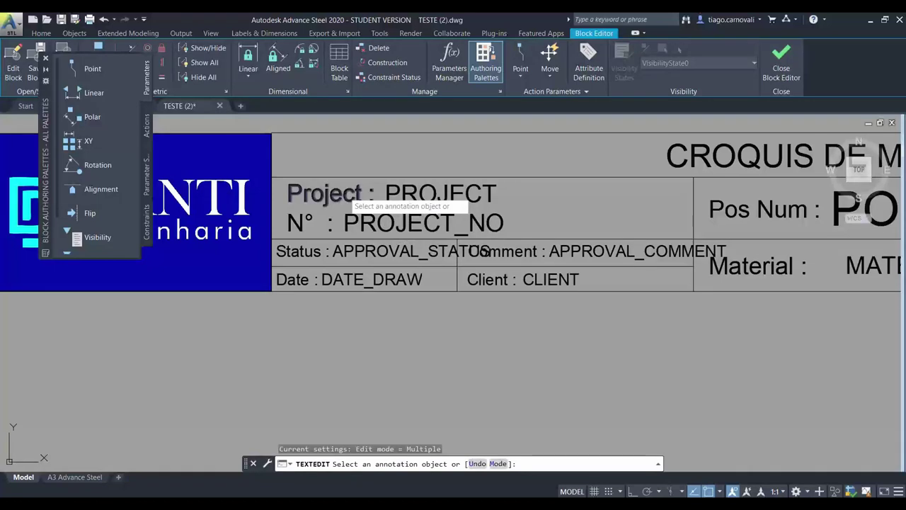
Change the "Project :" label text in the title block to "Projeto :".
click(348, 196)
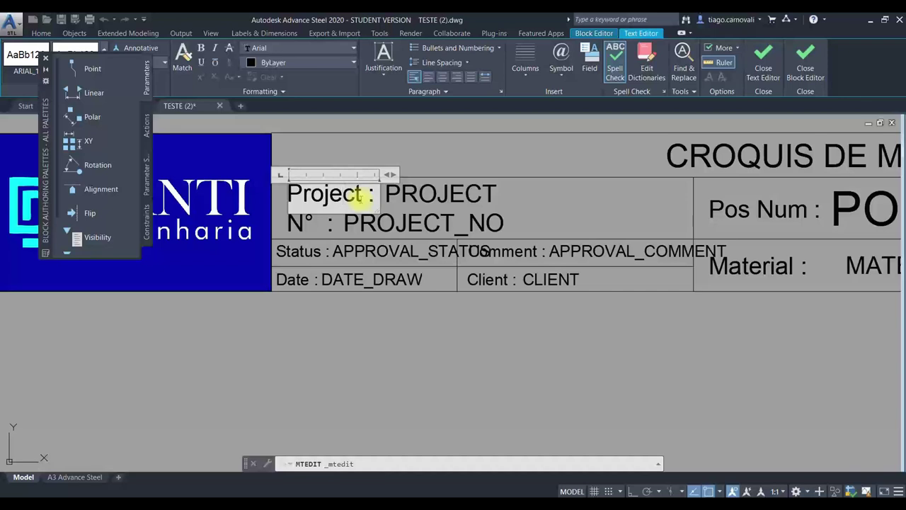
key(BackSpace)
key(BackSpace)
text(TO)
key(BackSpace)
key(BackSpace)
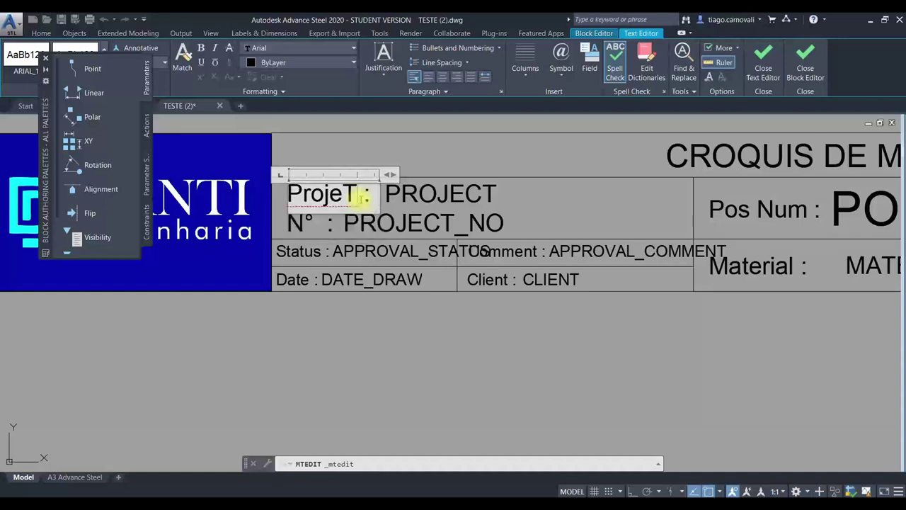
text(to)
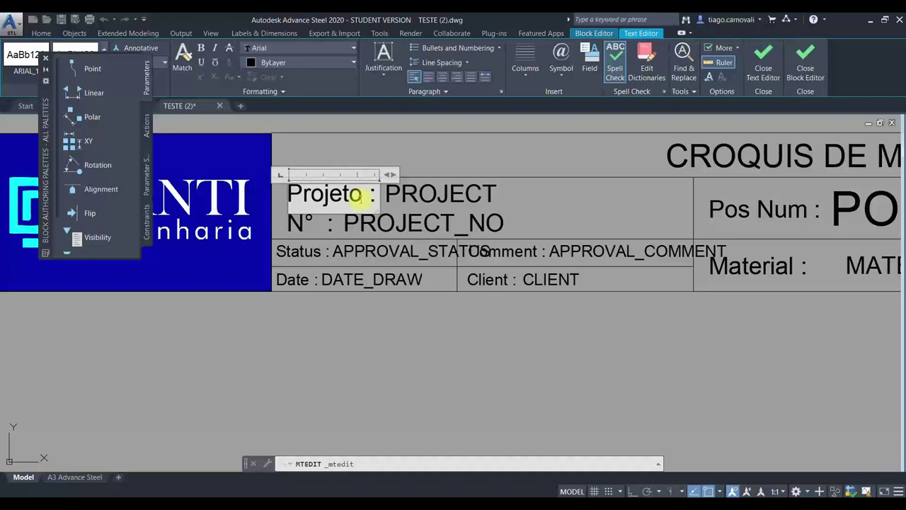
click(376, 149)
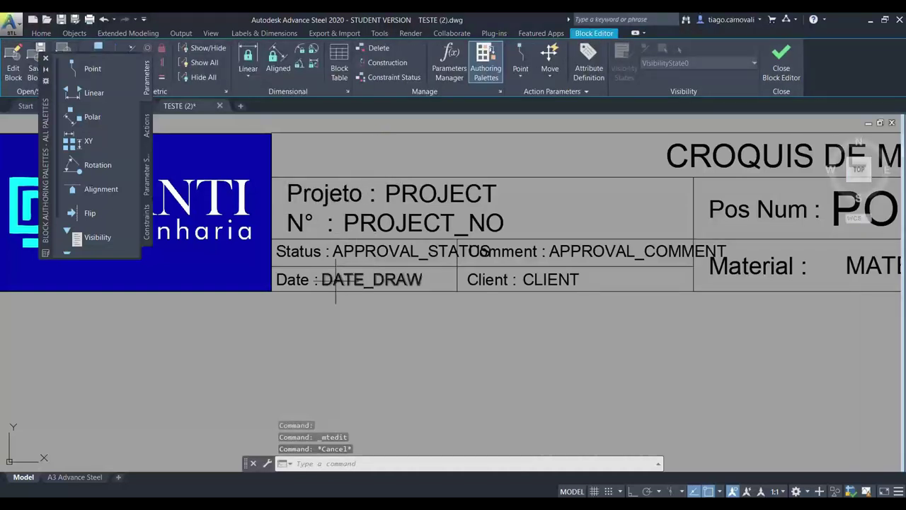
Change the "Date :" label in front of the DATE_DRAW attribute to "Data :".
scroll(310, 282, up, 2)
double_click(309, 284)
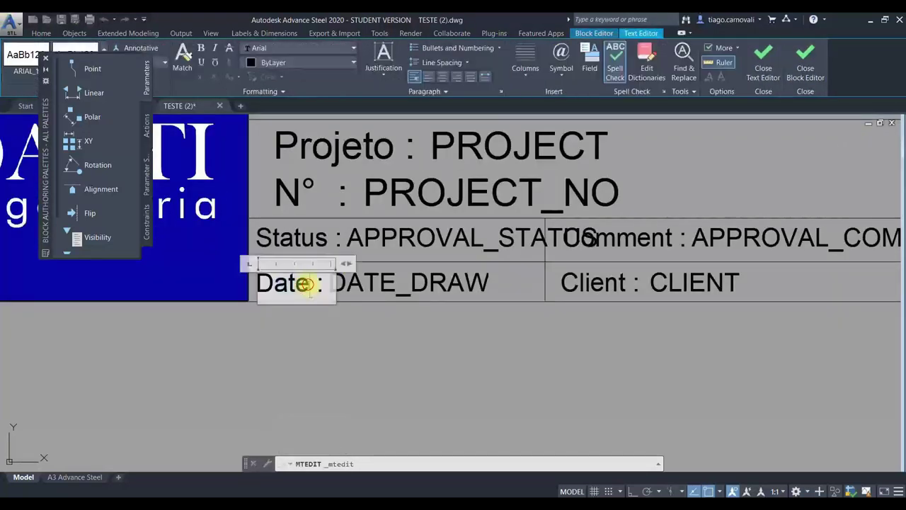
key(BackSpace)
text(a)
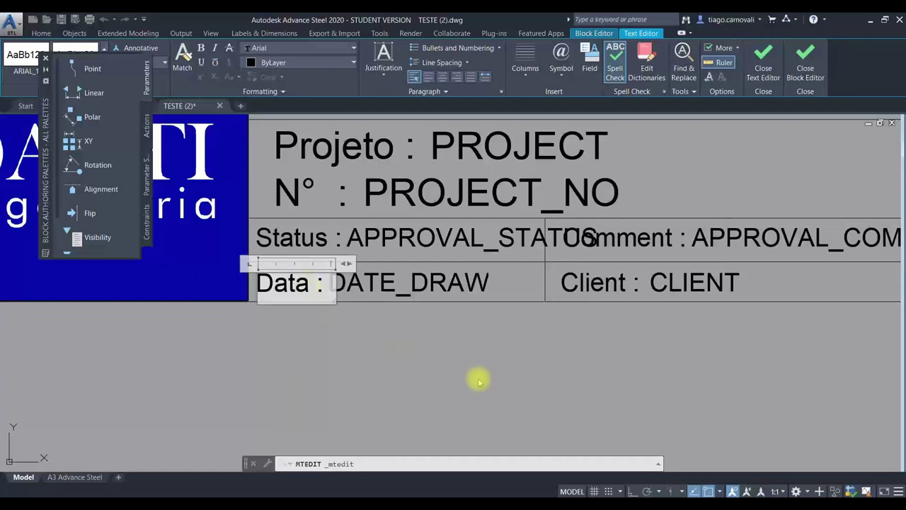
click(453, 374)
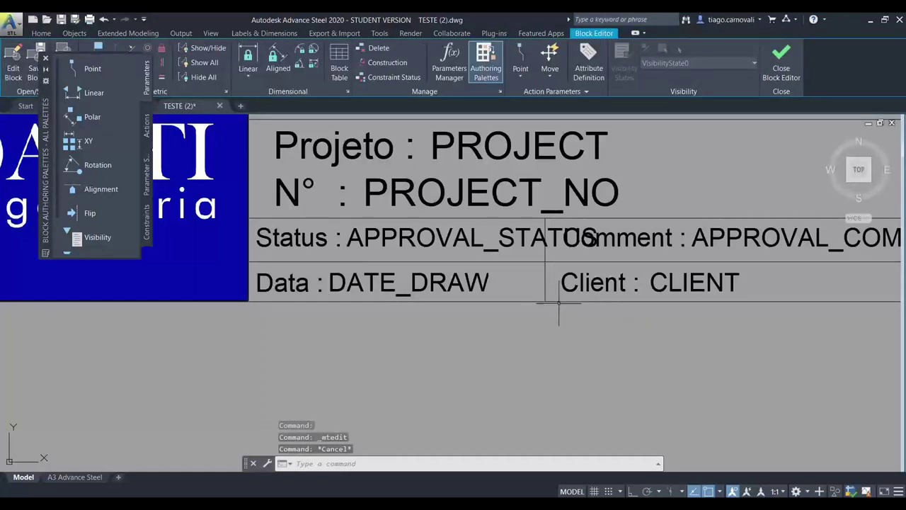
Change the "Client :" label in front of the CLIENT attribute to "Cliente:".
click(623, 283)
double_click(623, 282)
text(e)
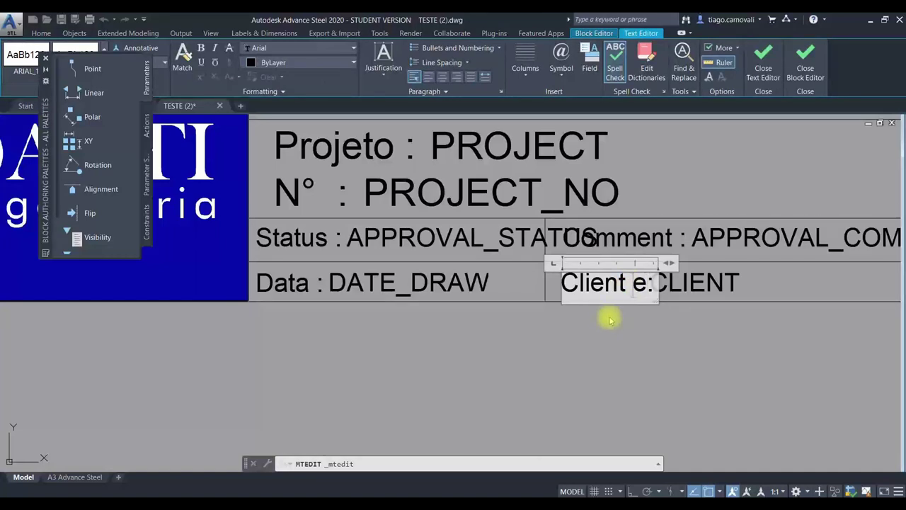
key(Left)
key(BackSpace)
click(733, 373)
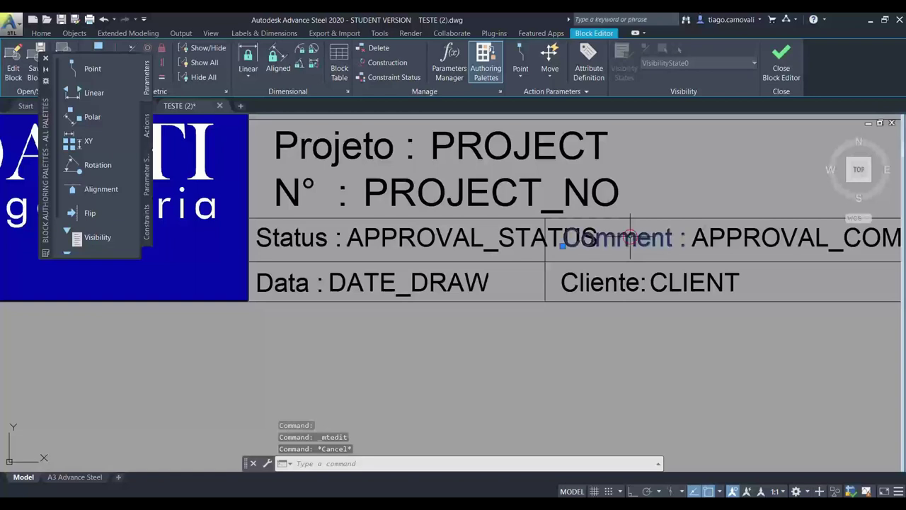
Change the "Comment :" label in front of the APPROVAL_COMMENT attribute to "CAprov. :".
double_click(627, 237)
click(669, 237)
drag(669, 237, 575, 225)
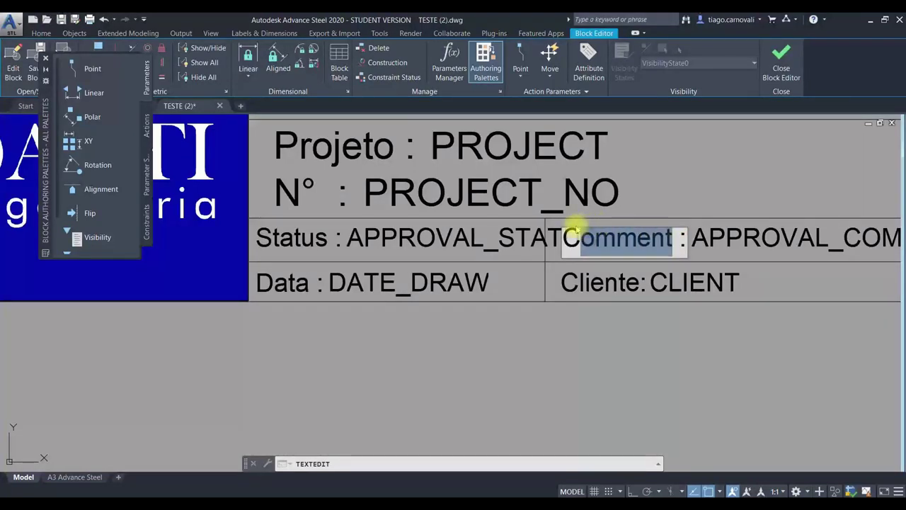
key(Delete)
text(Aprov)
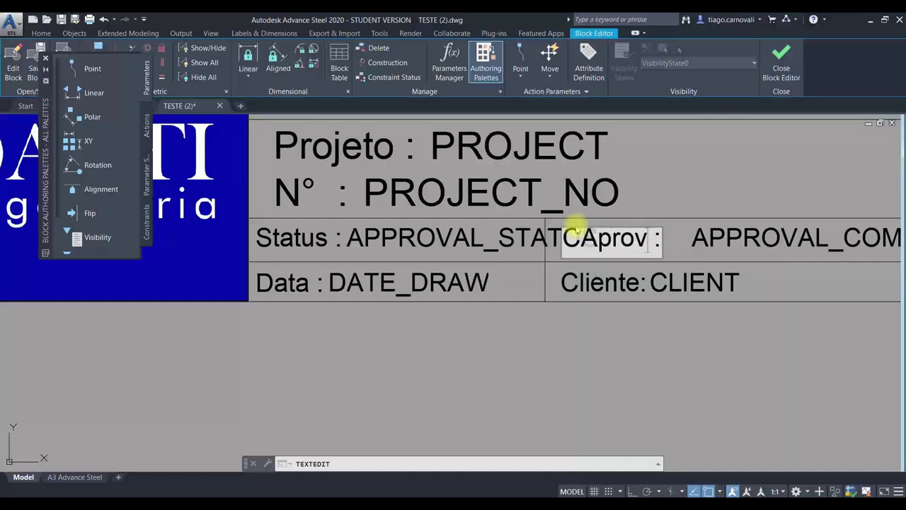
text(.)
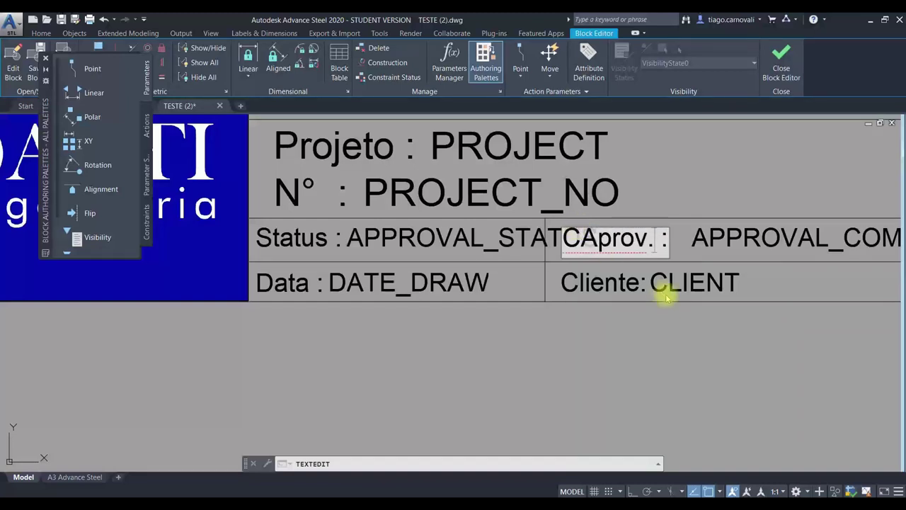
click(680, 320)
key(Escape)
Change the "Scale :" label in front of the SCALE attribute to "Escala :".
scroll(458, 312, down, 5)
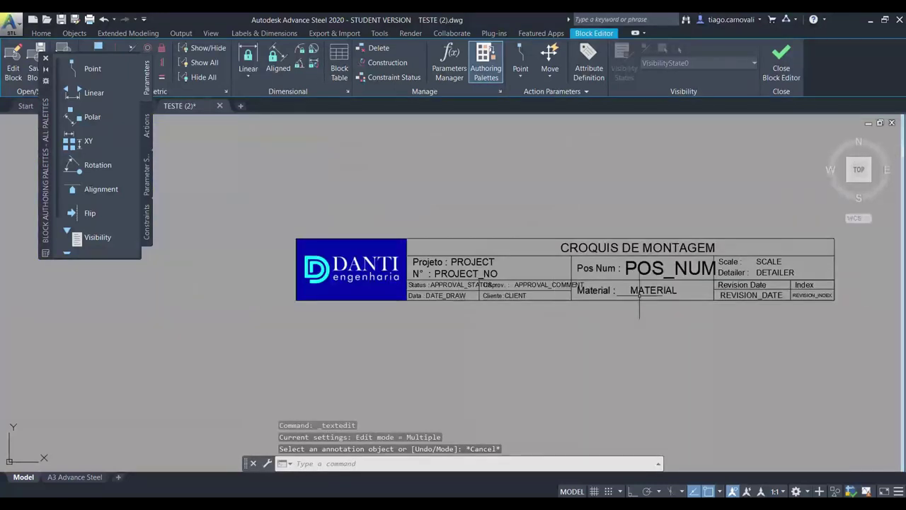
scroll(823, 289, up, 2)
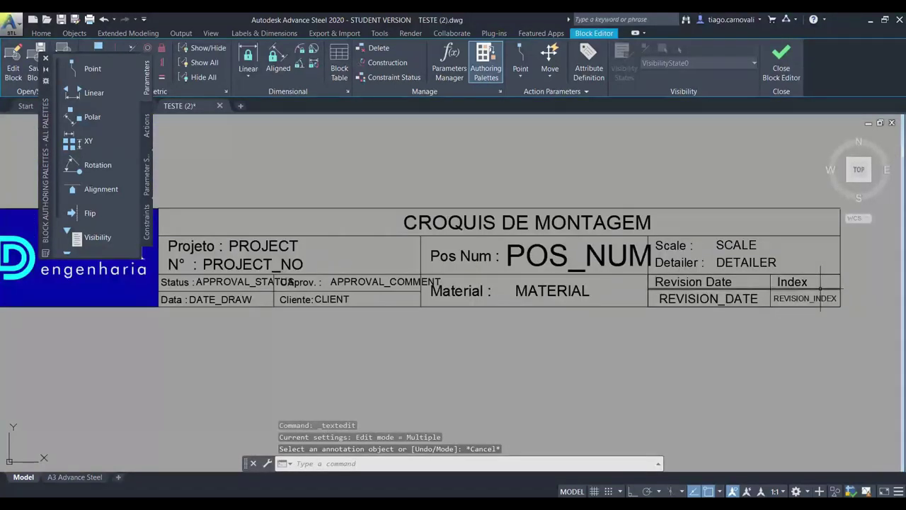
scroll(818, 290, up, 1)
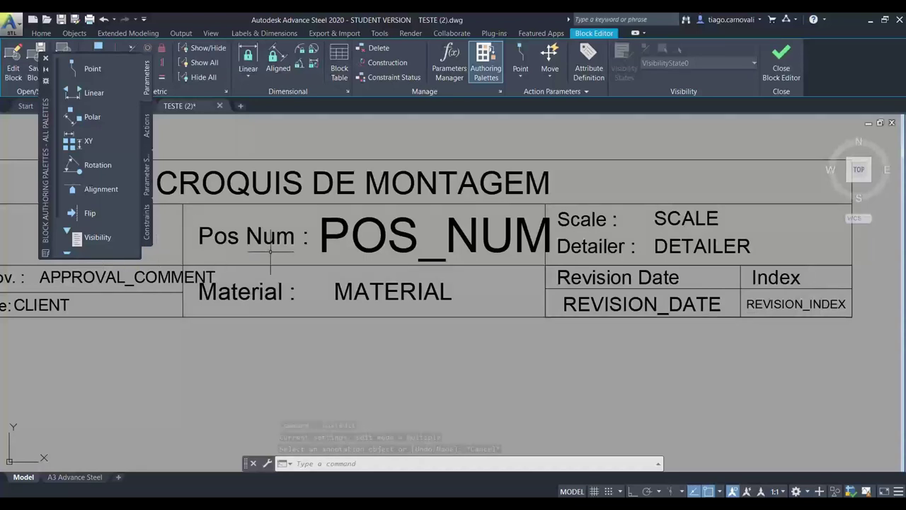
double_click(610, 220)
drag(611, 220, 556, 222)
text(Es)
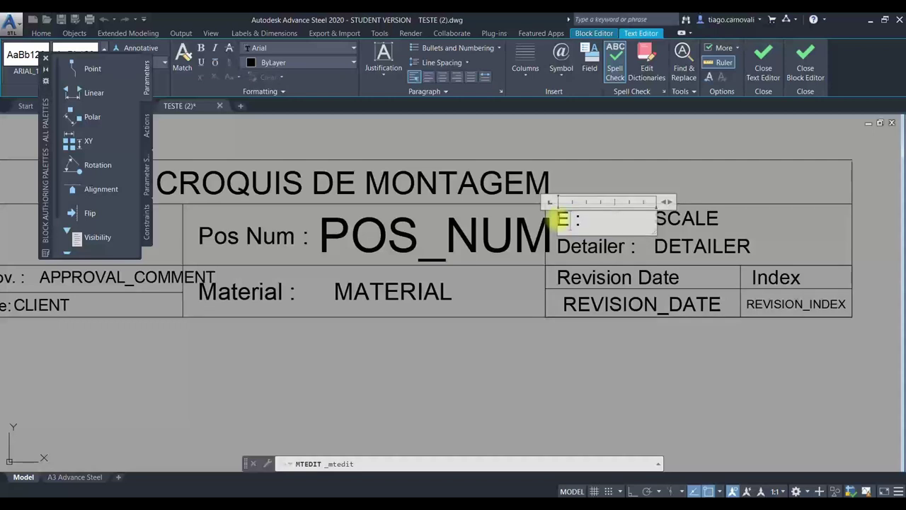
click(504, 322)
Change the "Detailer :" label in front of the DETAILER attribute to "Des. por :".
click(616, 244)
double_click(618, 245)
drag(626, 243, 581, 244)
text(s.)
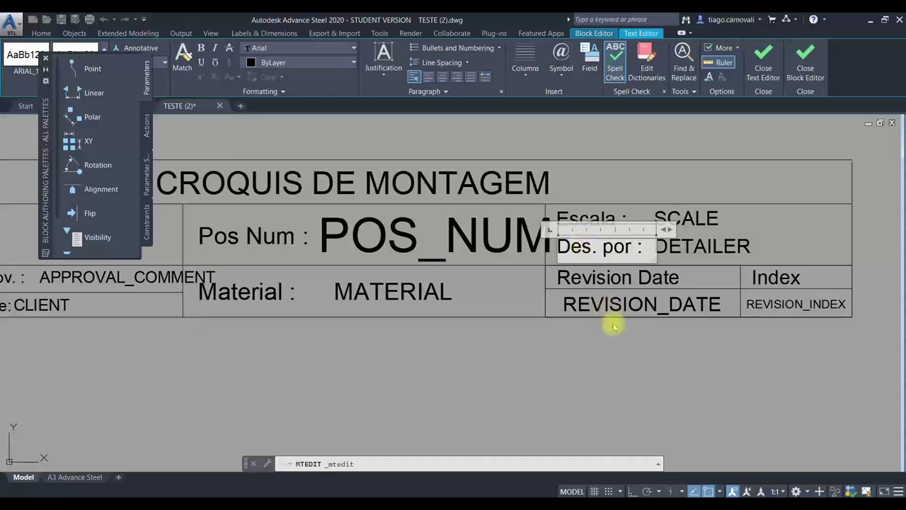
key(Escape)
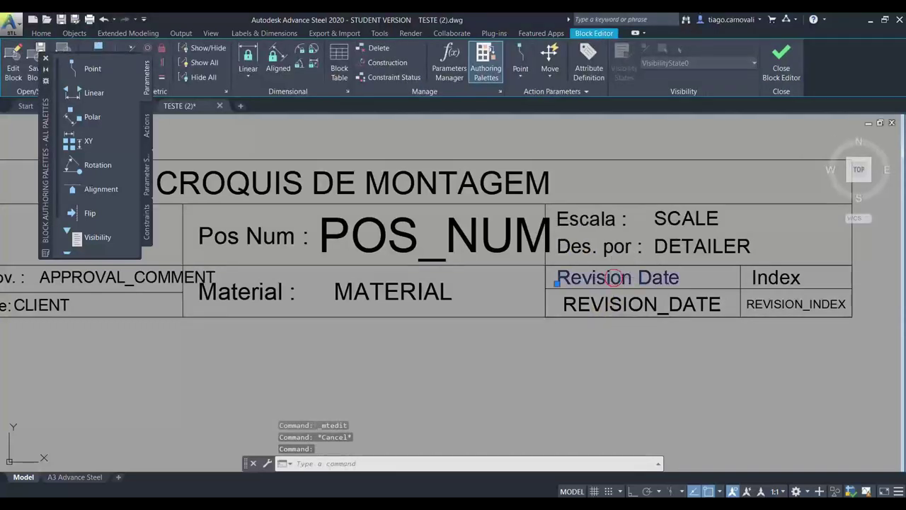
Change the "Revision Date" label above the REVISION_DATE attribute to "Última revisão".
double_click(616, 281)
text(Ú)
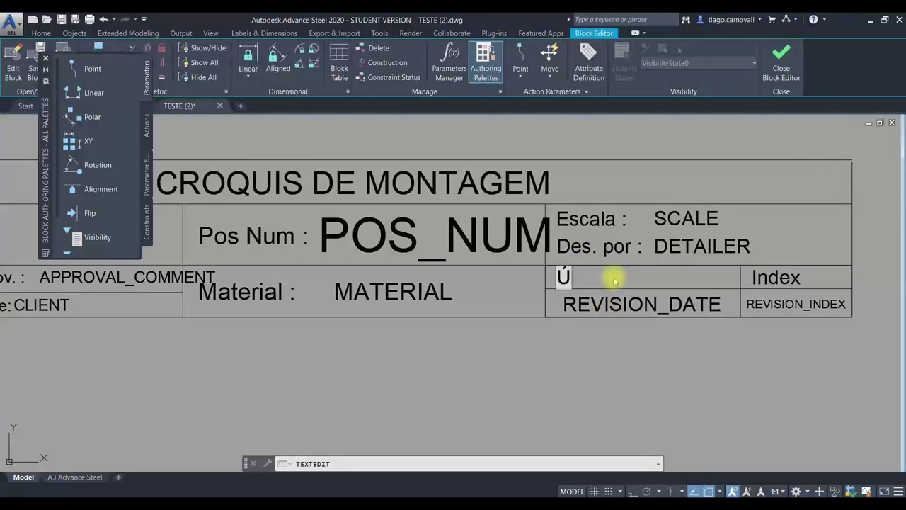
text(ltimz)
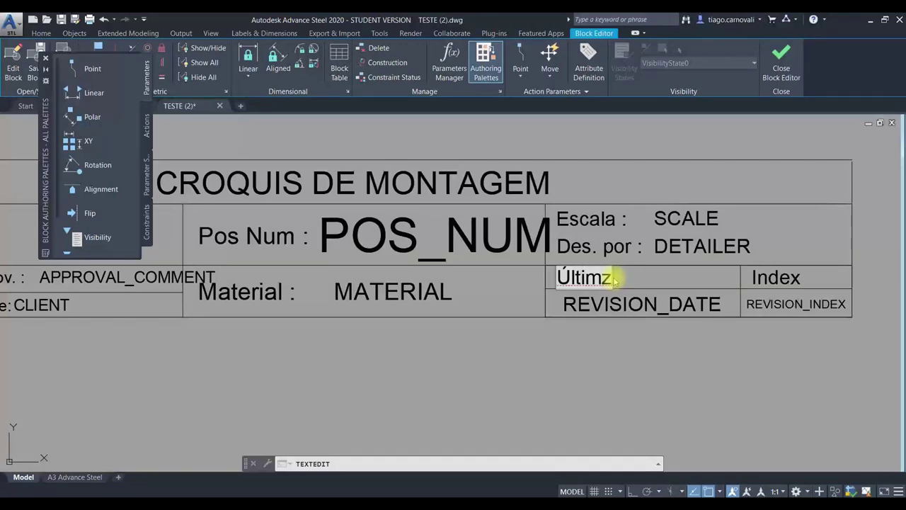
key(BackSpace)
text(a revisão)
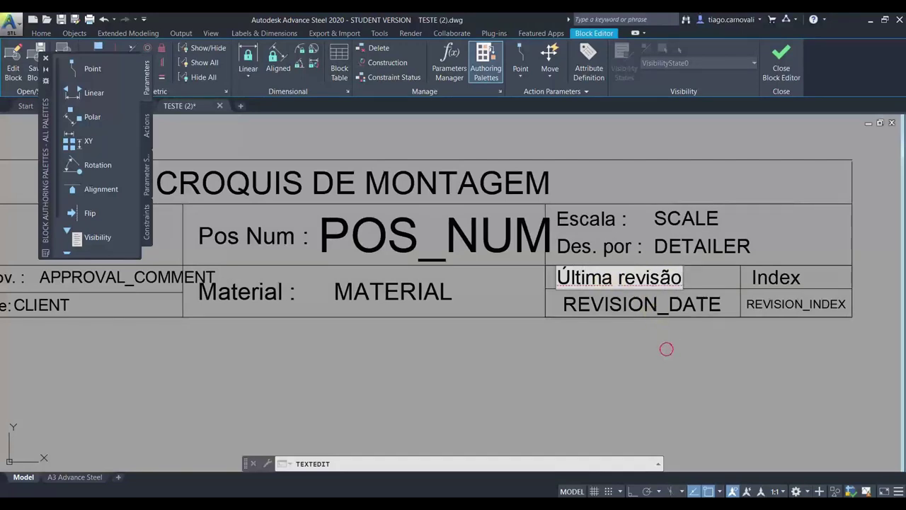
click(666, 346)
key(Escape)
Change the "Index" label above the REVISION_INDEX attribute to "Revisão".
double_click(776, 280)
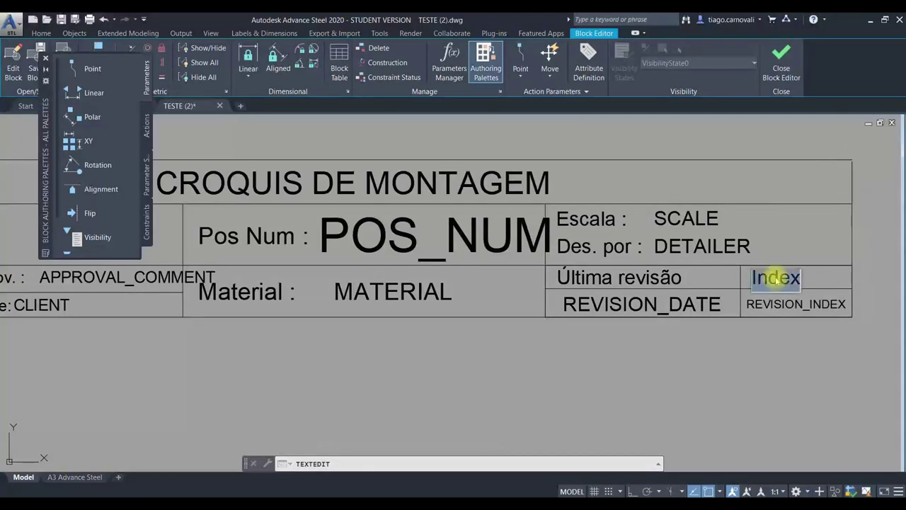
text(Revisão)
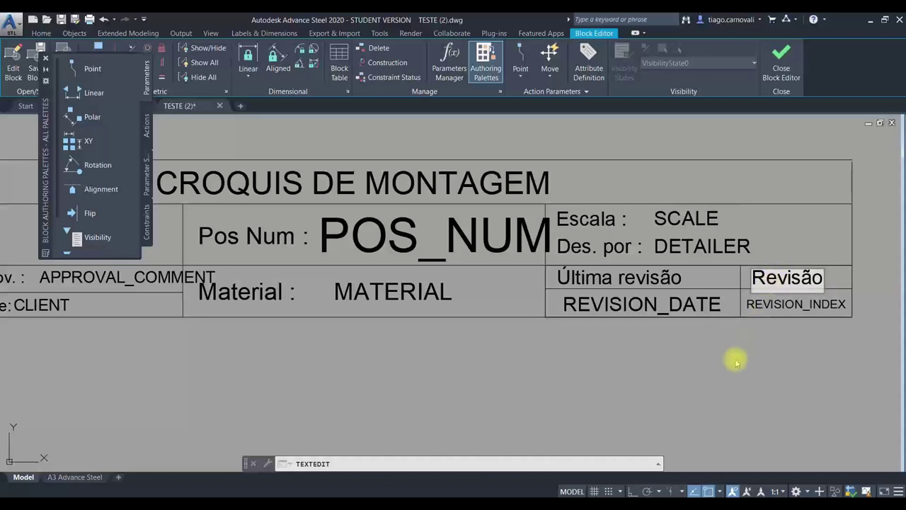
click(736, 363)
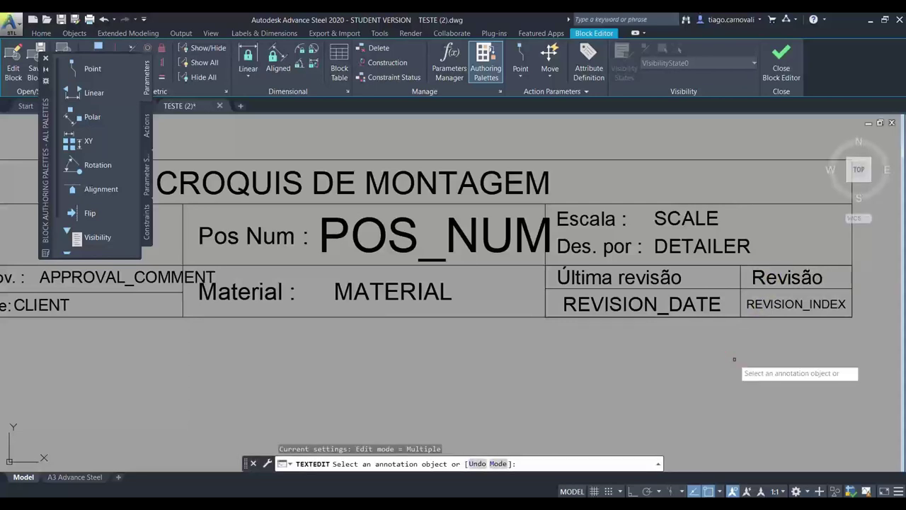
key(Escape)
Close the Block Editor and save the changes to the HYPERSTEELPAGEHEADER block.
scroll(734, 359, down, 3)
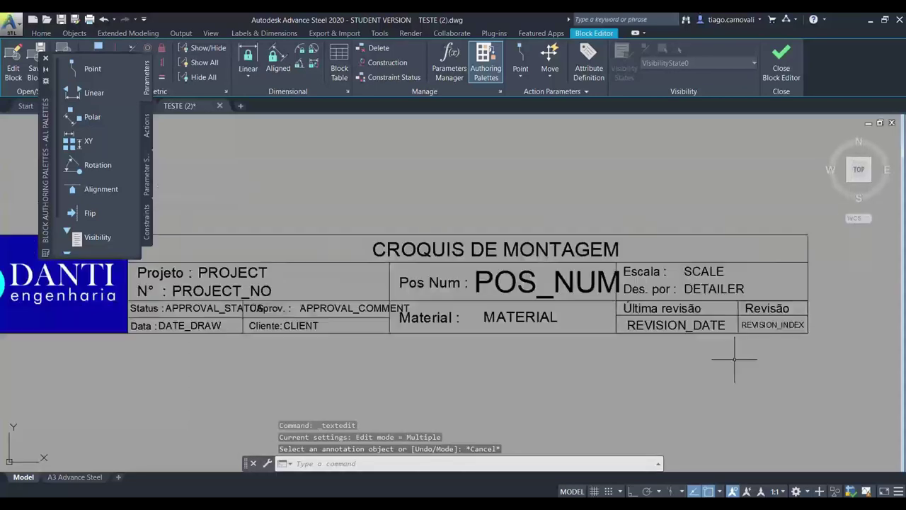
scroll(729, 354, down, 2)
scroll(531, 331, up, 2)
scroll(535, 329, down, 2)
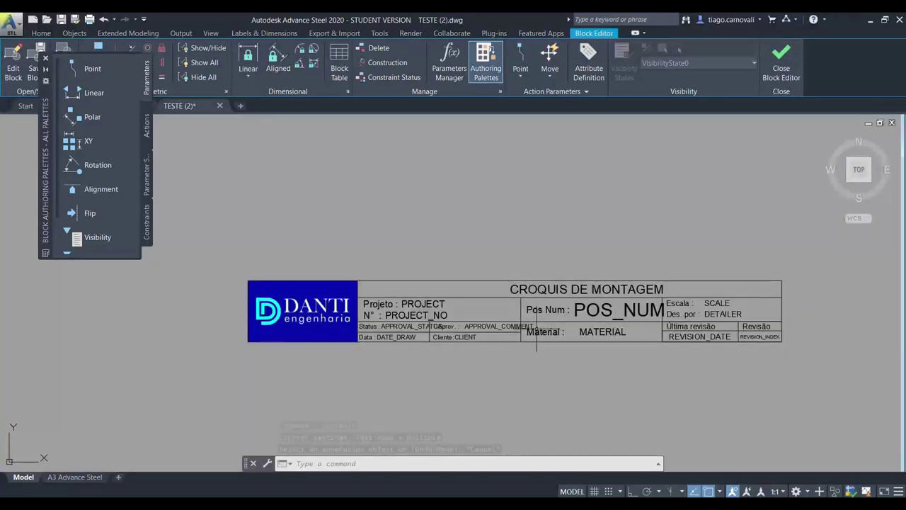
click(783, 63)
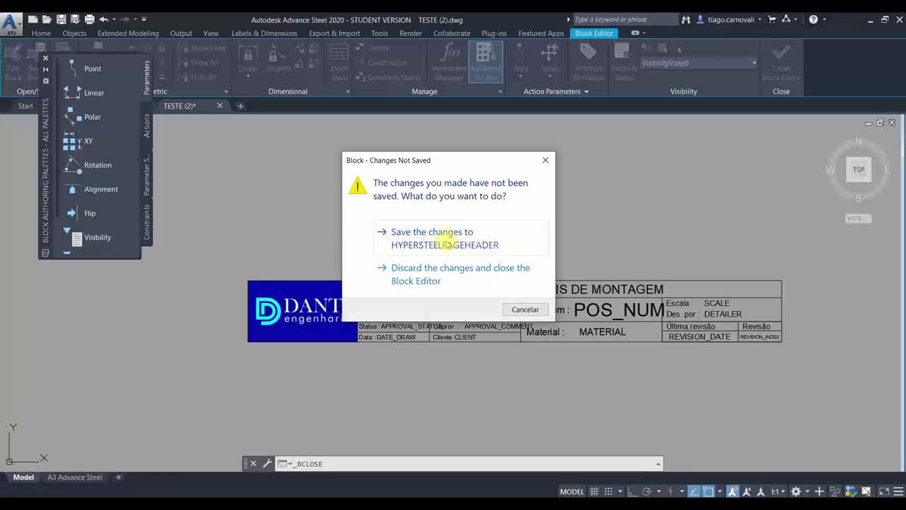
click(441, 234)
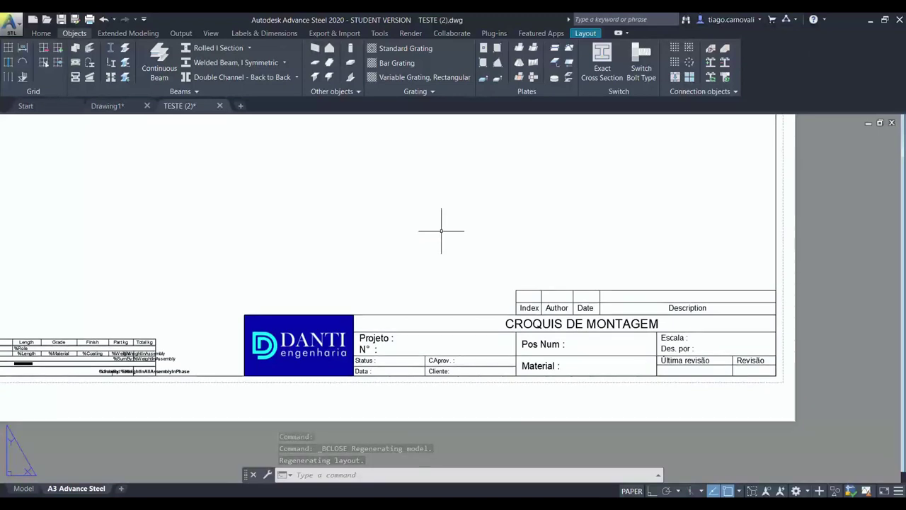
Synchronize the attributes of the HYPERSTEELPAGEHEADER title block with ATTSYNC, picking the block in the layout.
scroll(459, 355, up, 1)
scroll(461, 364, down, 1)
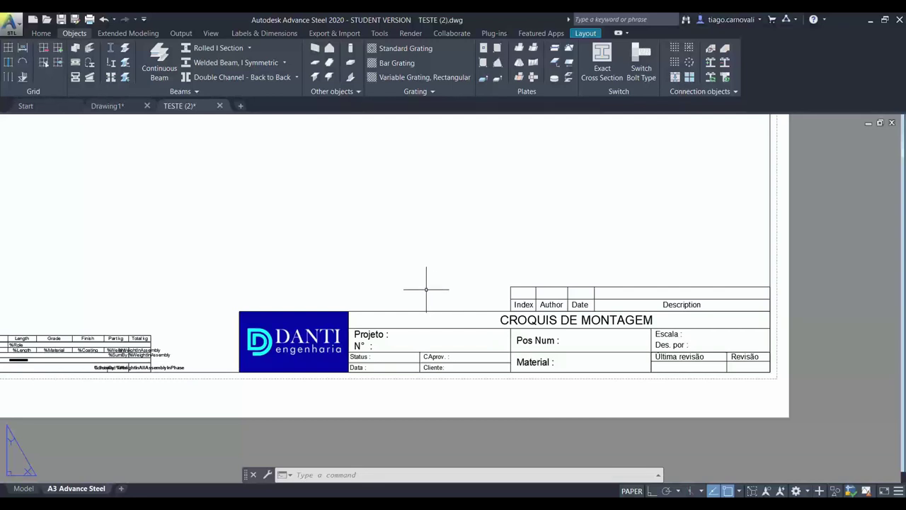
text(att)
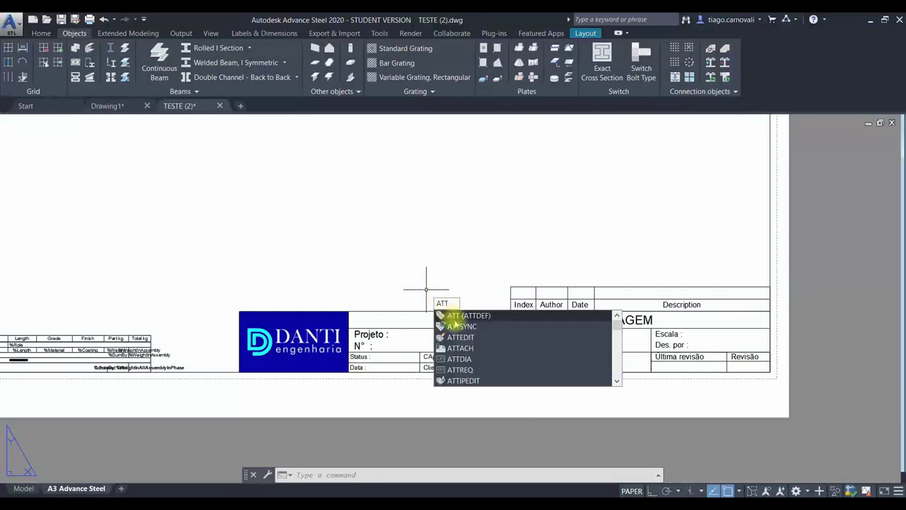
key(Return)
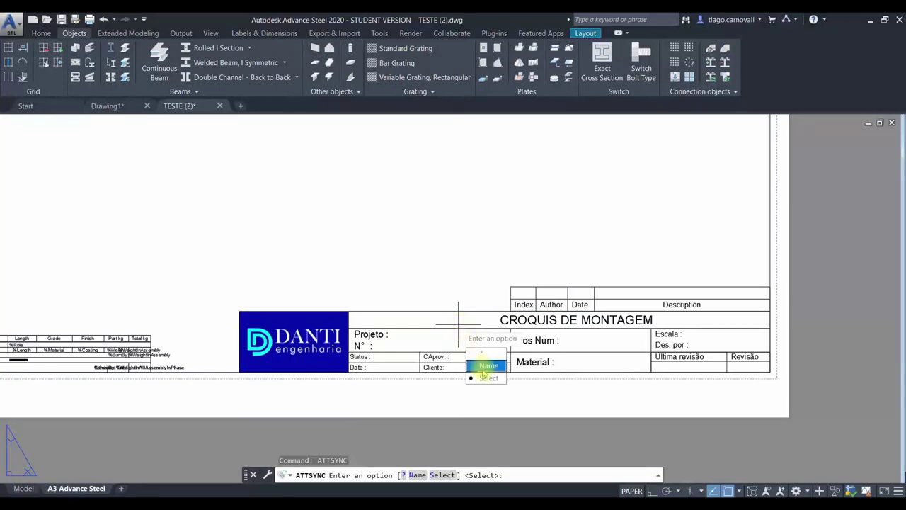
click(489, 378)
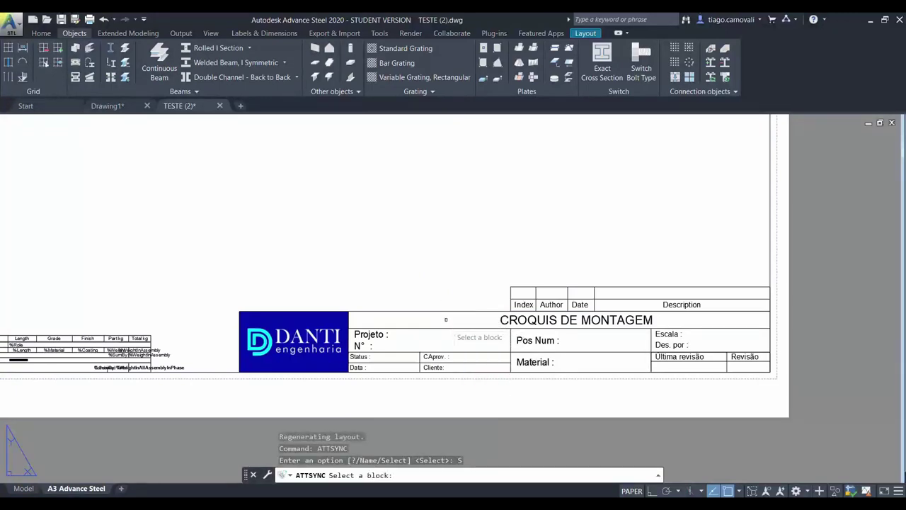
click(448, 330)
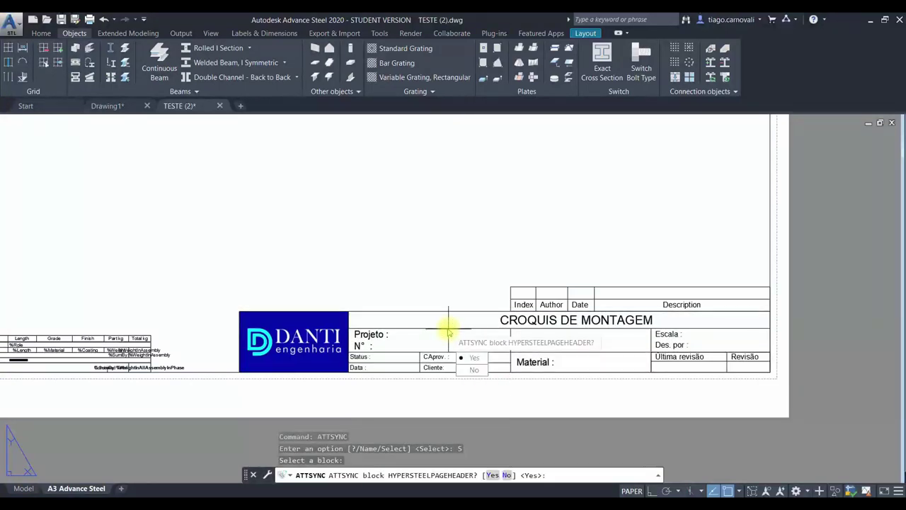
click(474, 359)
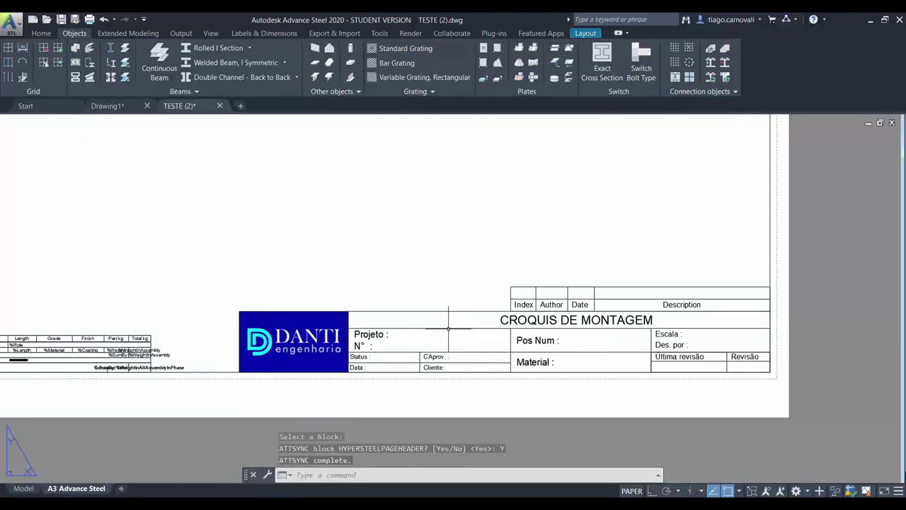
click(448, 329)
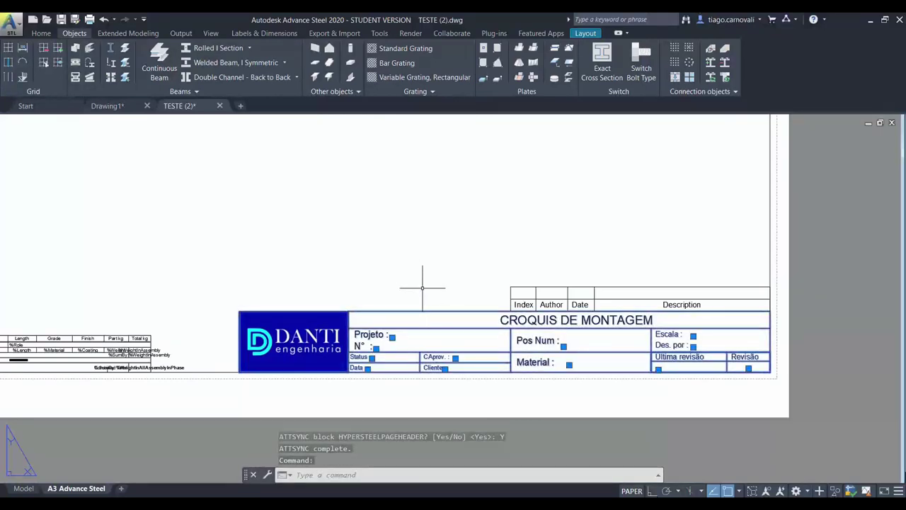
key(Escape)
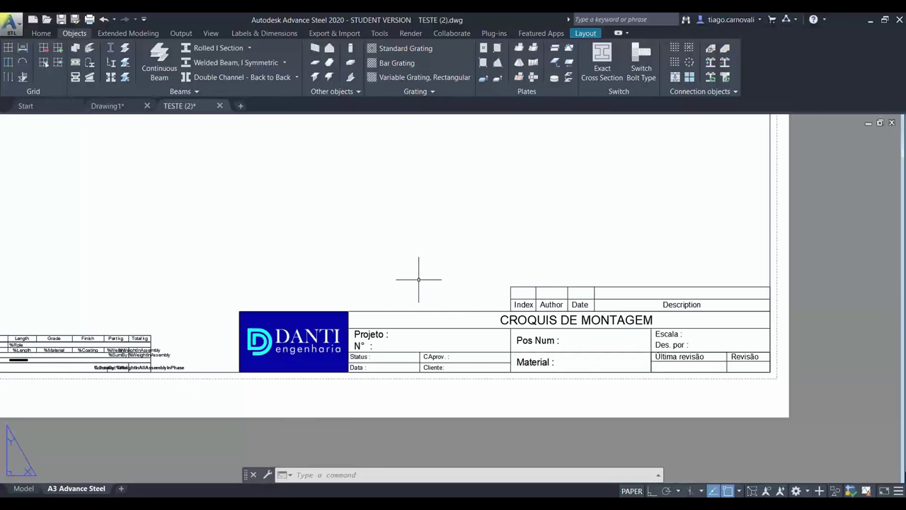
Delete the existing revision table above the title block.
click(559, 297)
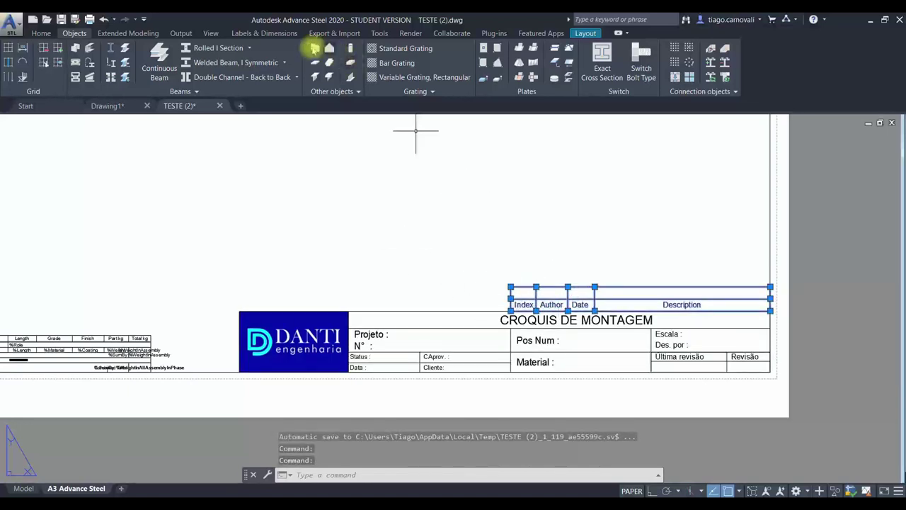
click(263, 34)
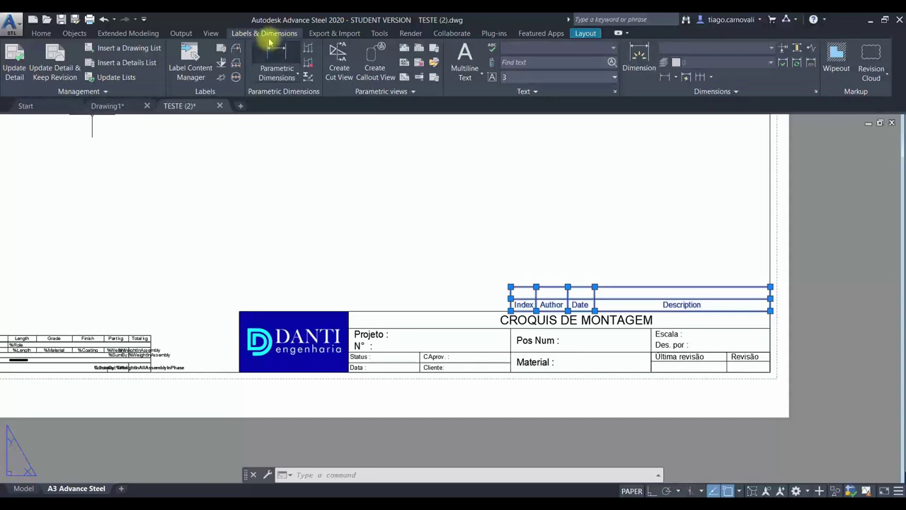
click(104, 92)
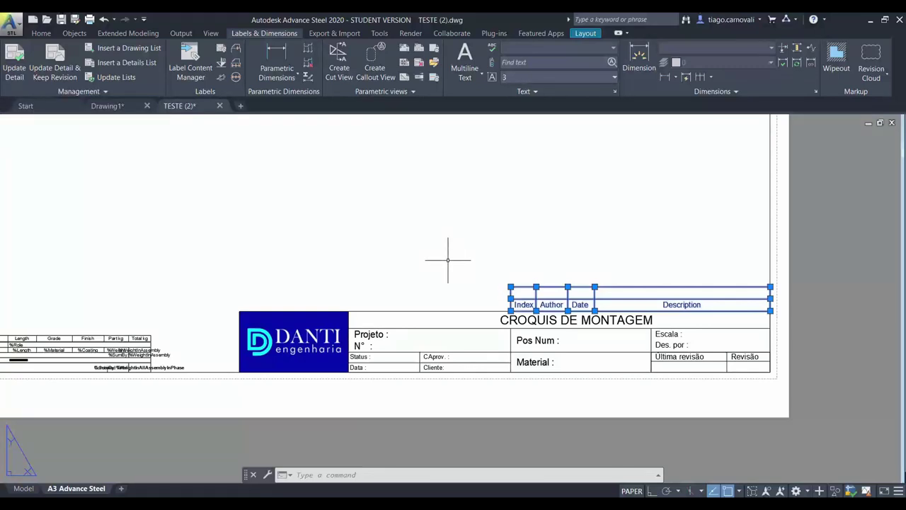
key(Delete)
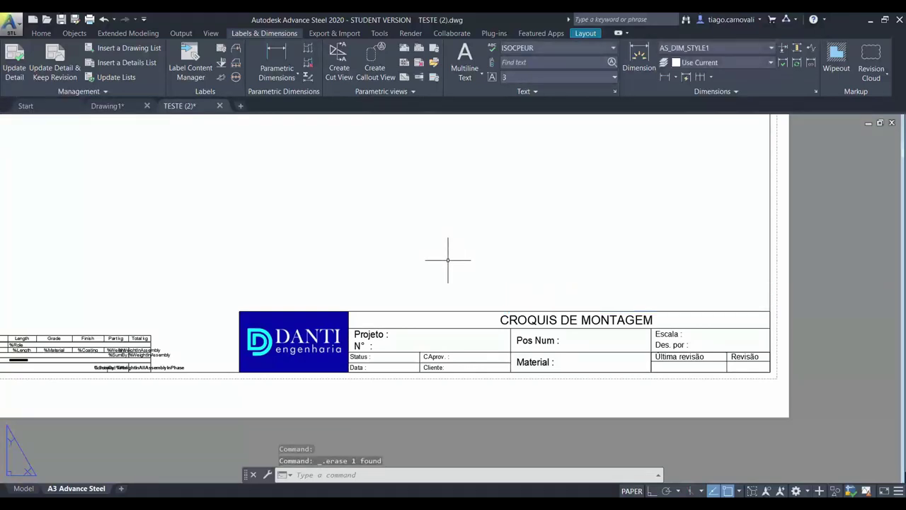
Insert a new Advance Steel revision table in the empty area just above the title block.
click(103, 91)
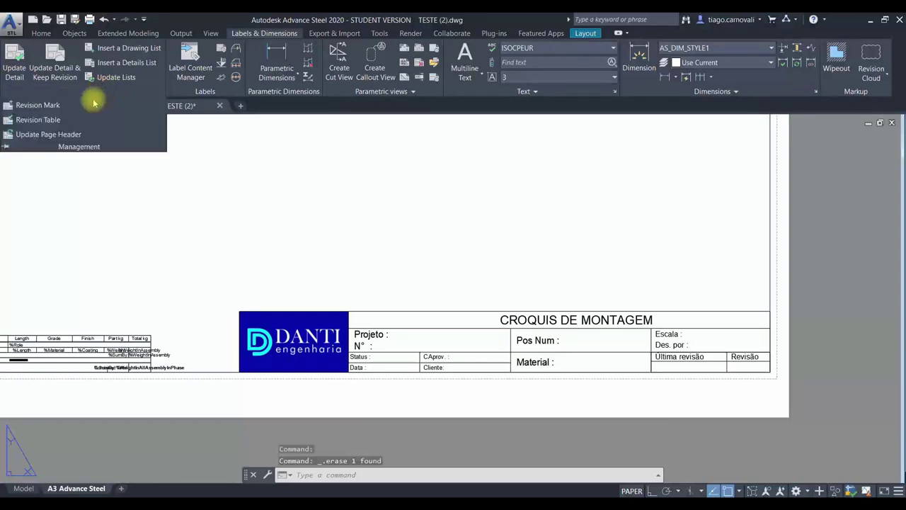
click(56, 121)
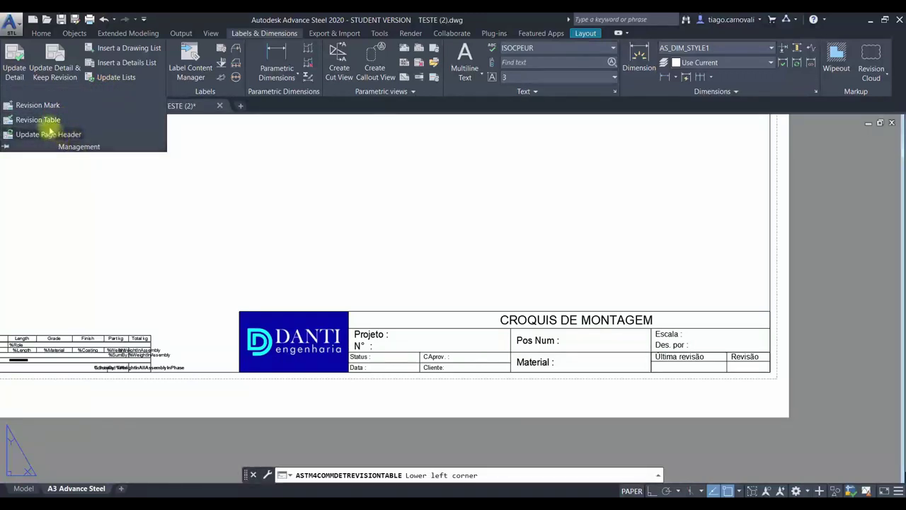
click(27, 123)
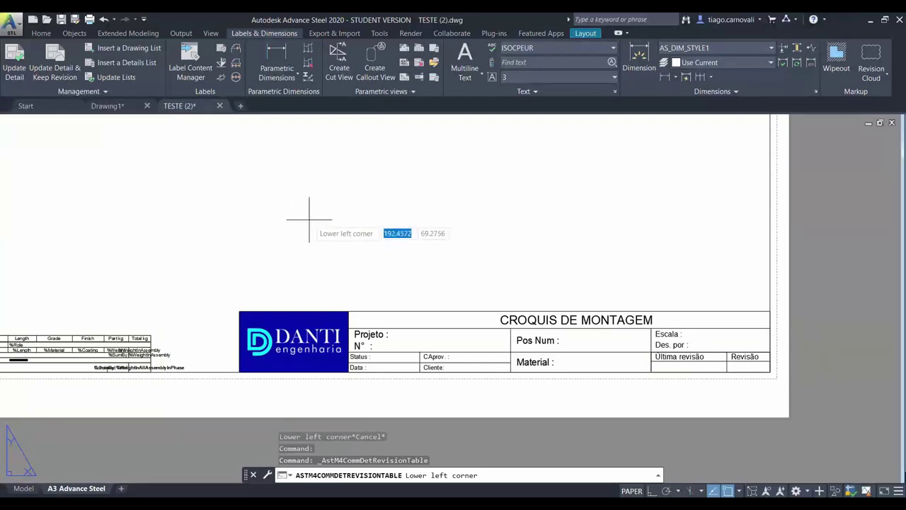
click(388, 222)
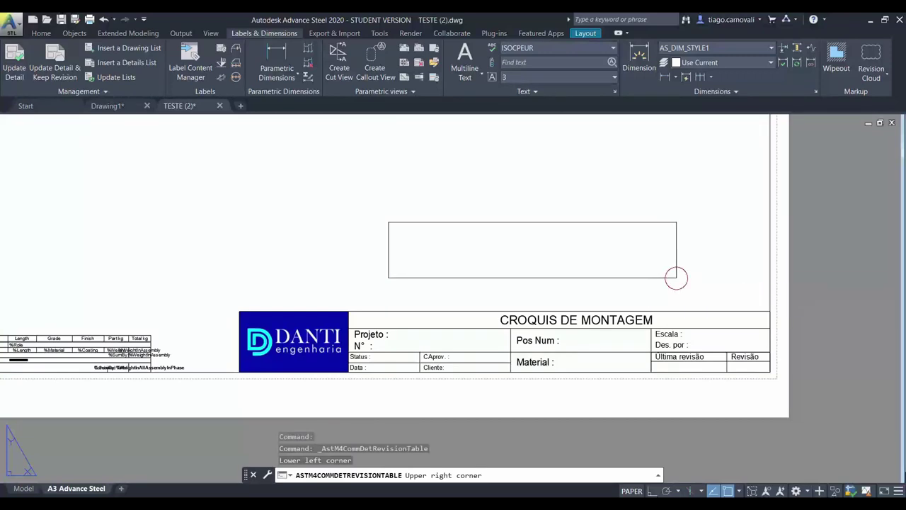
click(677, 277)
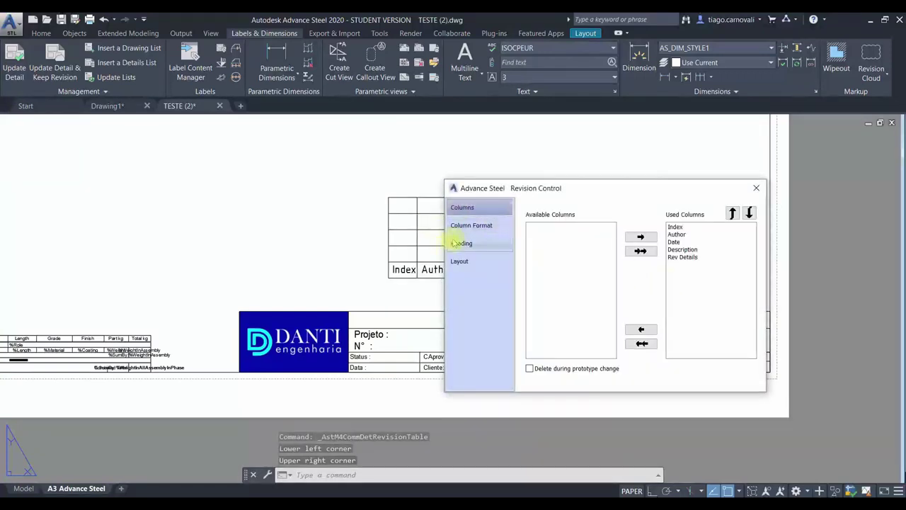
Remove the Rev Details column from the used columns of the new revision table.
drag(615, 195, 557, 315)
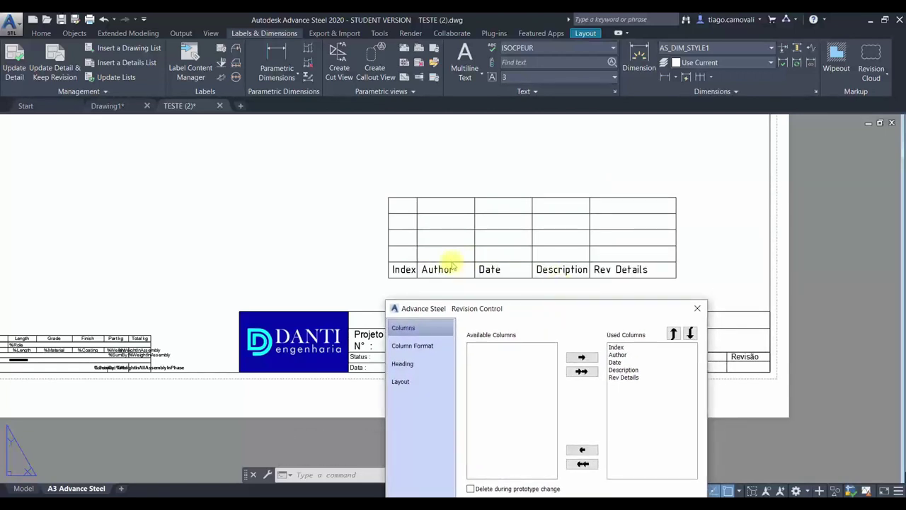
click(632, 377)
click(592, 451)
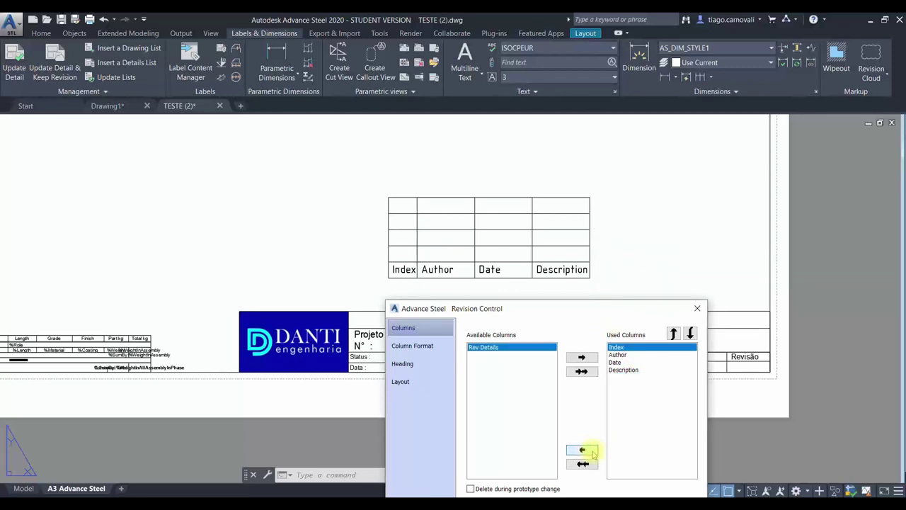
click(413, 346)
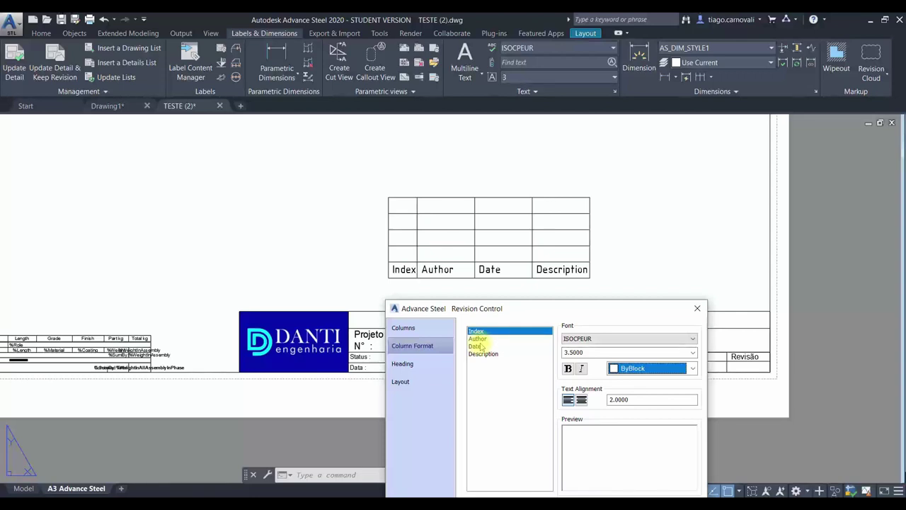
click(406, 369)
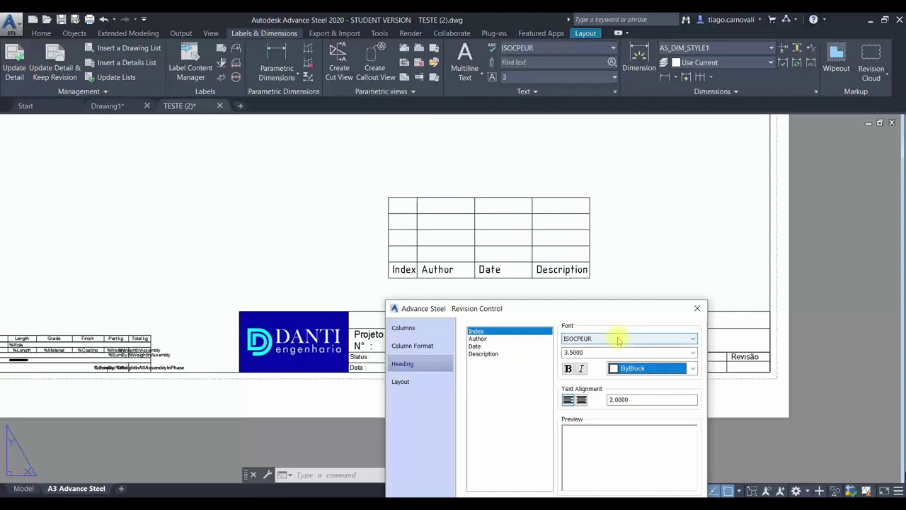
click(623, 429)
drag(623, 430, 477, 429)
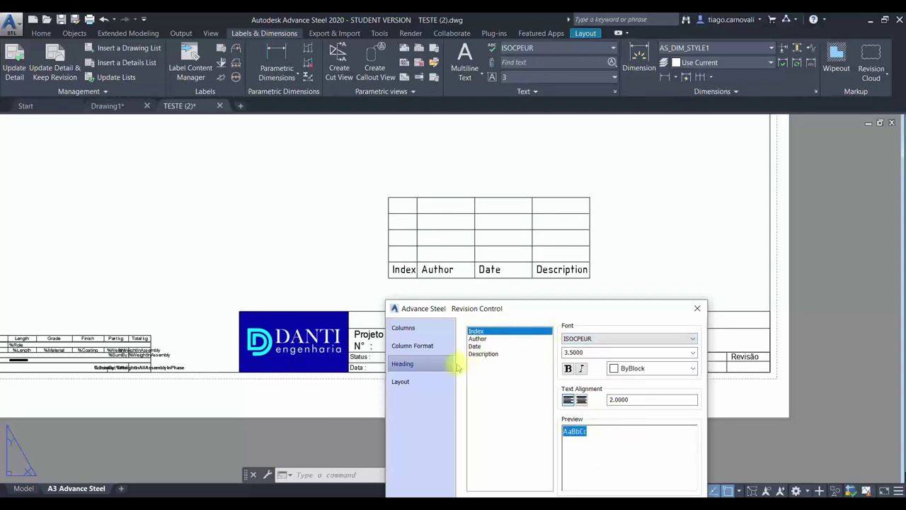
Set the number of rows in the revision table's layout to 1.
click(415, 381)
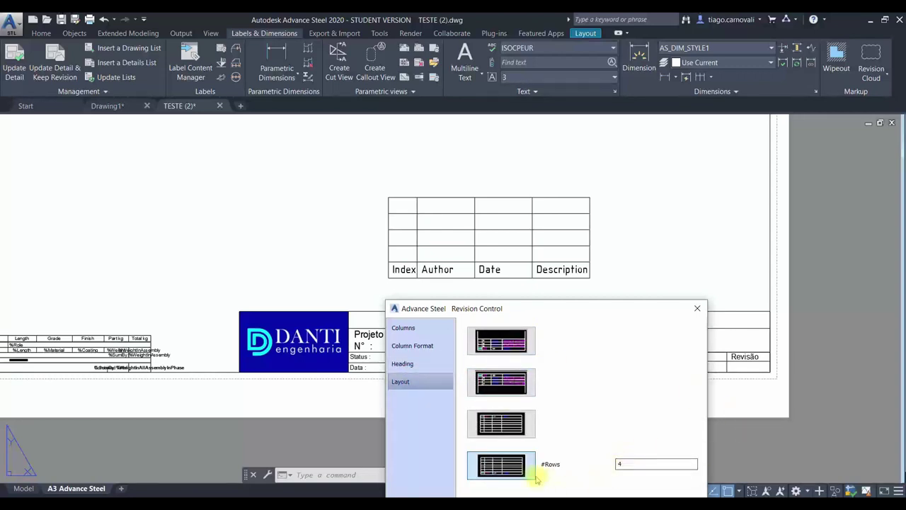
double_click(639, 468)
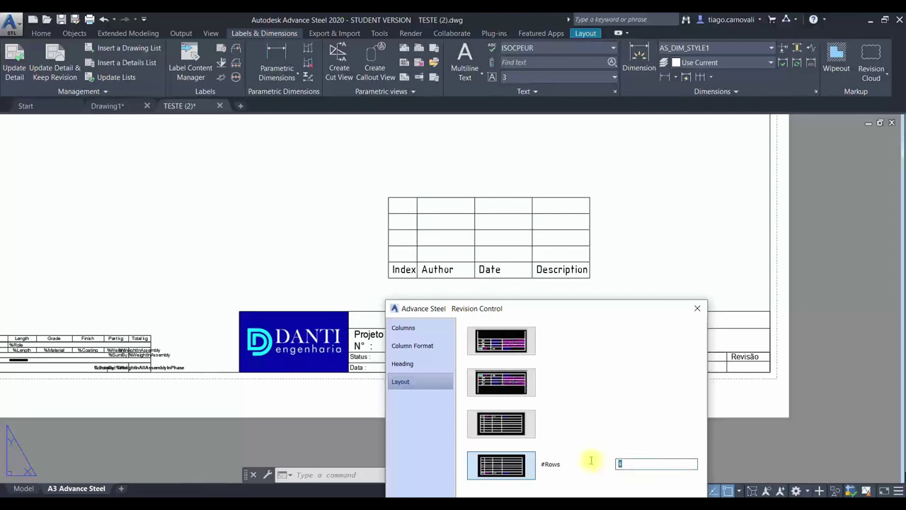
text(1)
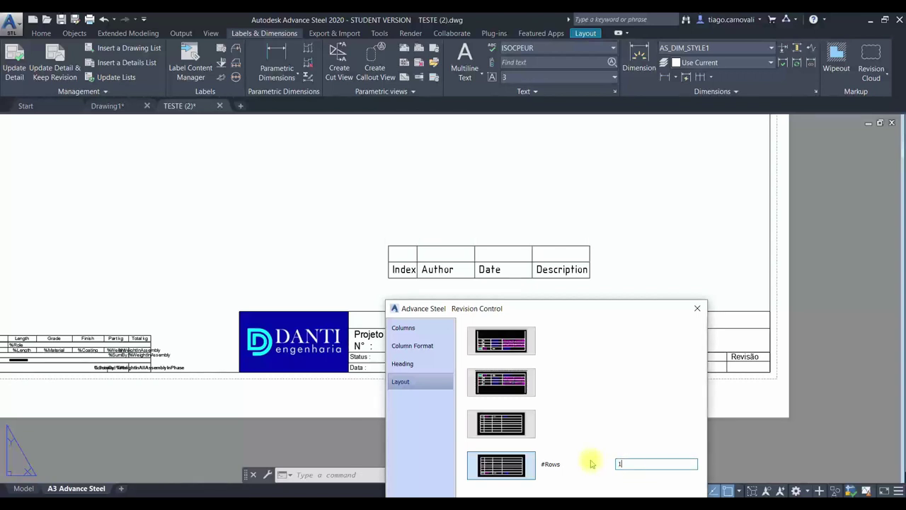
Close the revision table's properties and move the table so its lower-right corner meets the title block's upper-right corner.
click(514, 424)
click(513, 382)
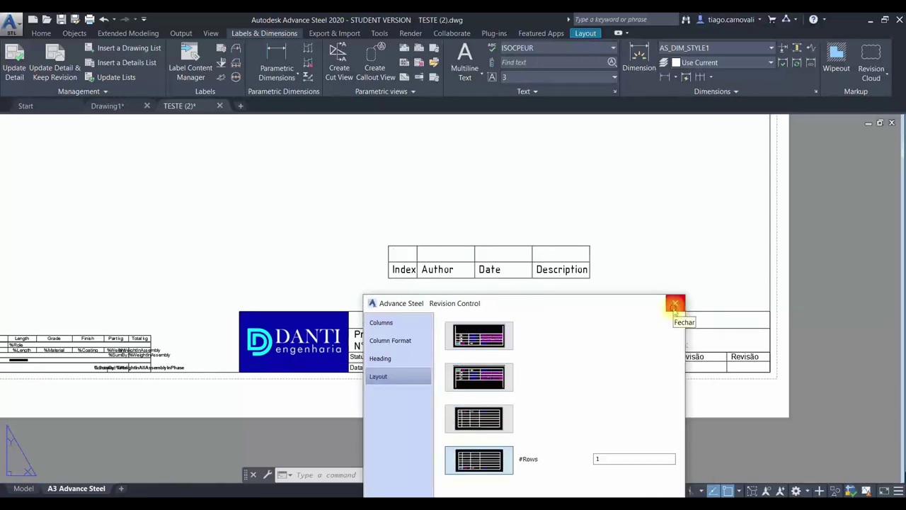
click(675, 303)
click(547, 254)
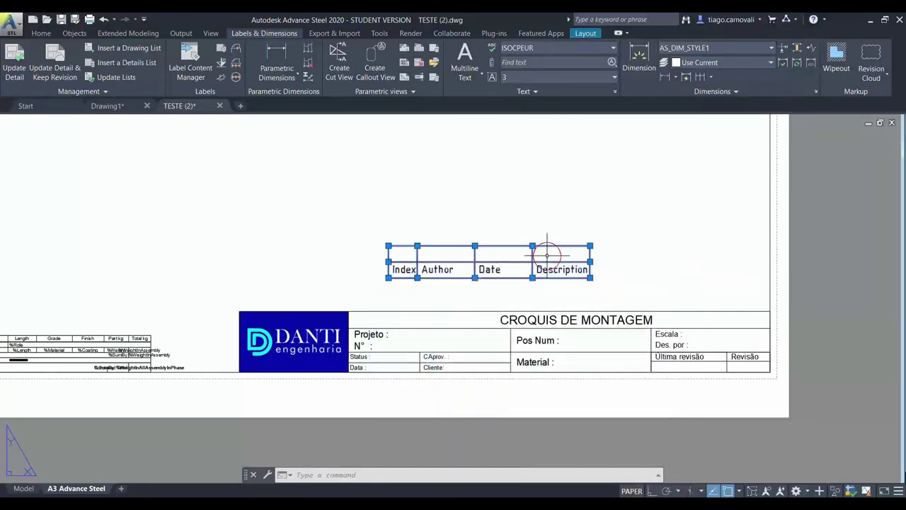
click(570, 272)
text(M)
key(Return)
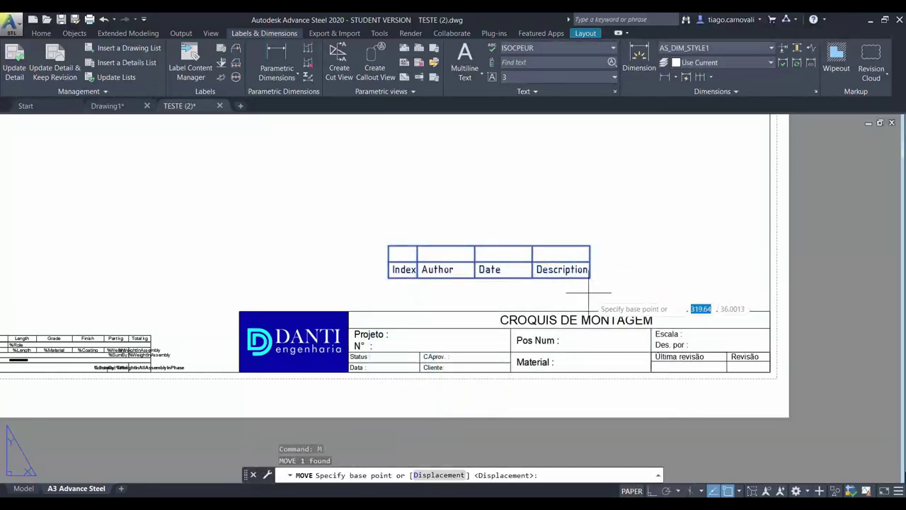
click(590, 277)
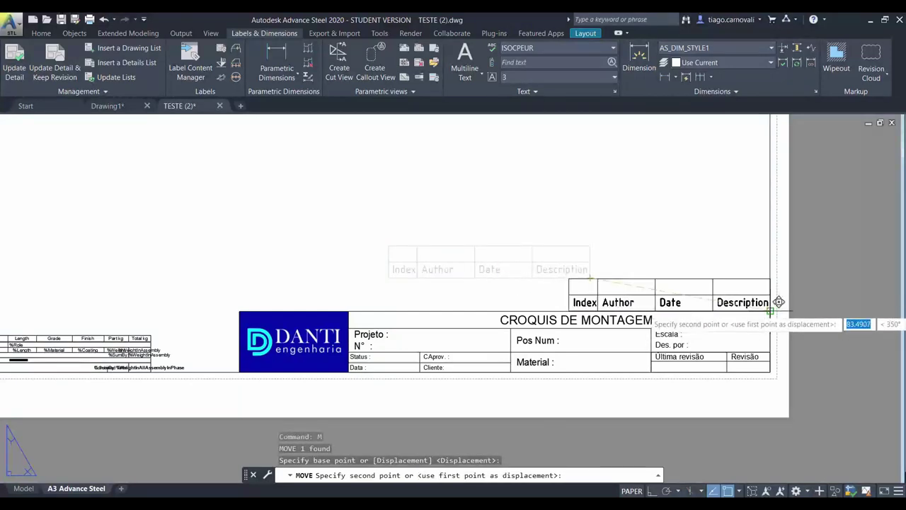
click(778, 301)
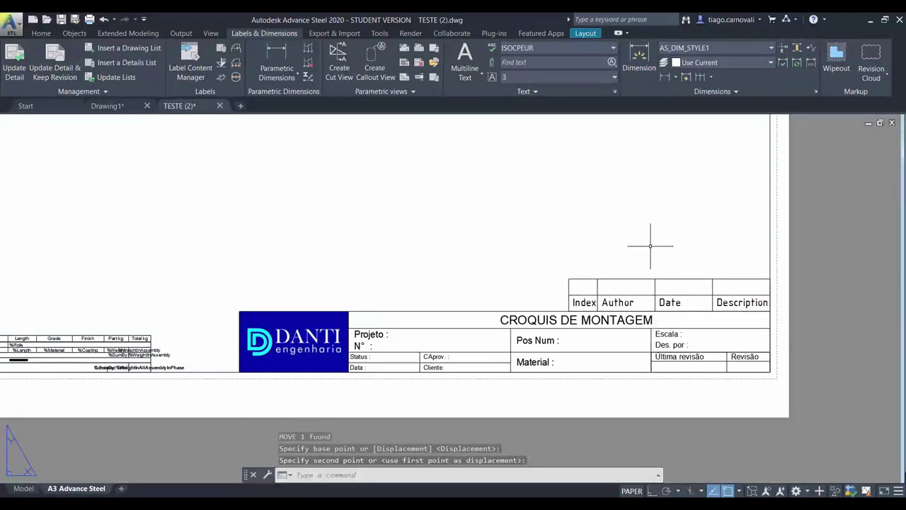
Stretch the revision table's left edge outward and shift the divider between the Index and Author columns to the left.
drag(613, 289, 585, 267)
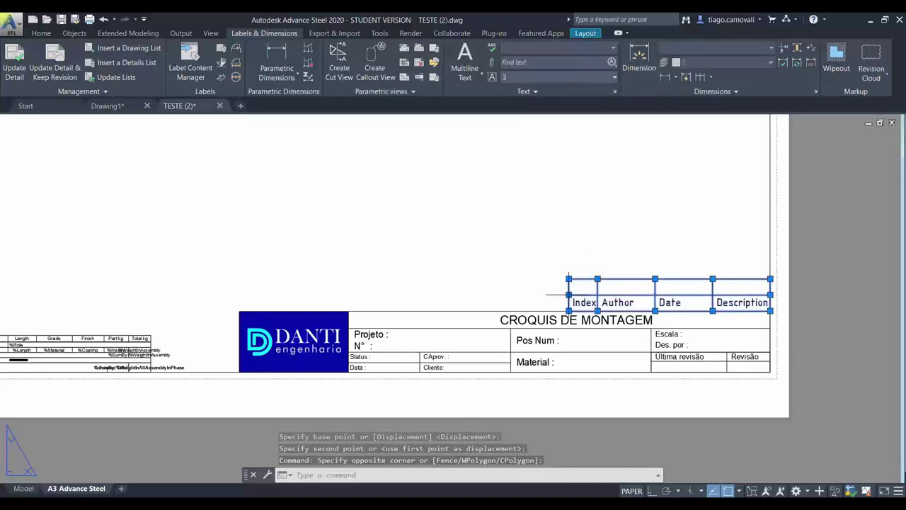
click(569, 295)
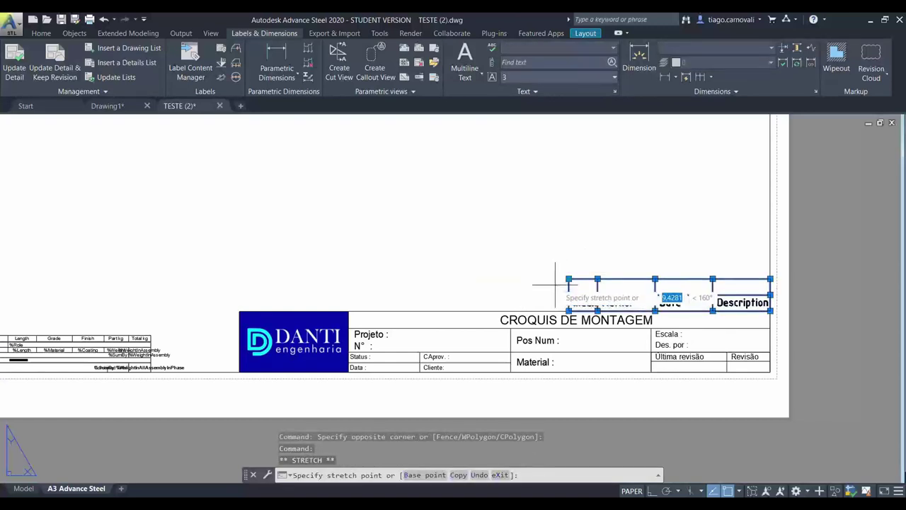
click(570, 279)
click(571, 278)
click(516, 279)
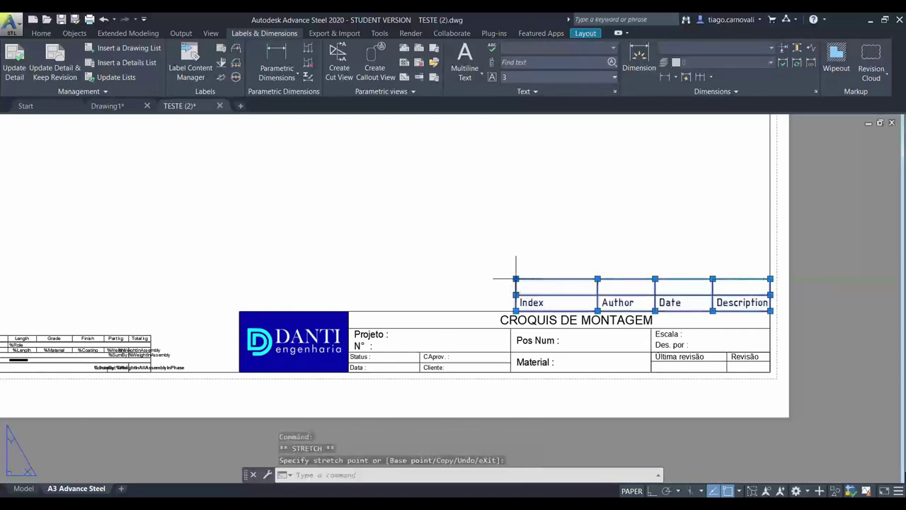
click(598, 278)
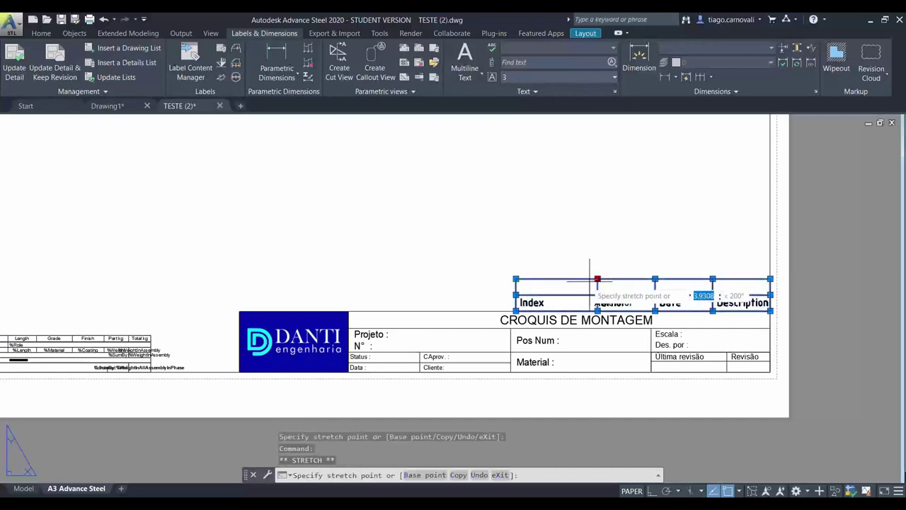
click(566, 285)
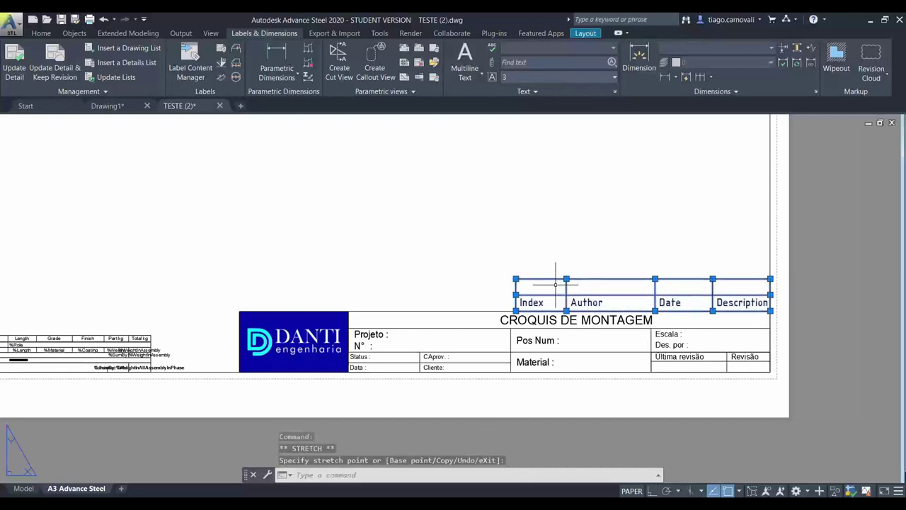
click(516, 279)
click(437, 274)
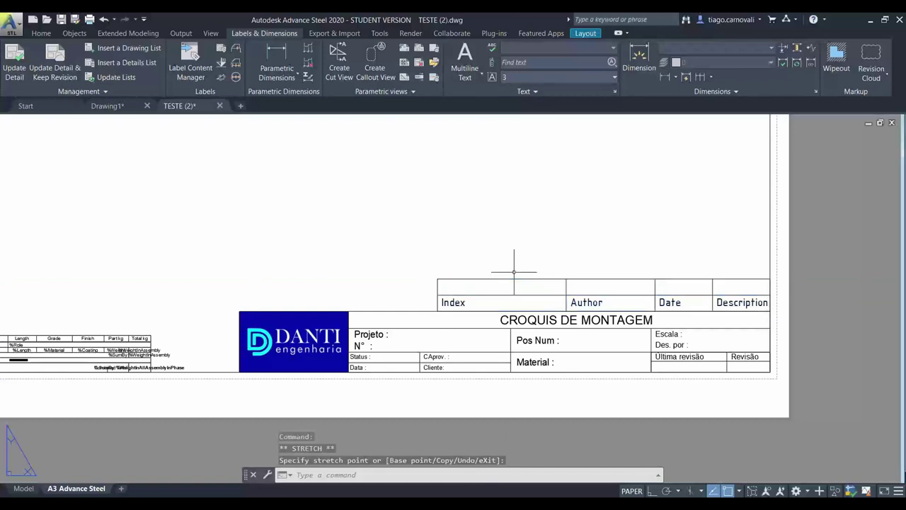
Reopen the revision table's properties to check its used columns, and close them without making changes.
double_click(457, 302)
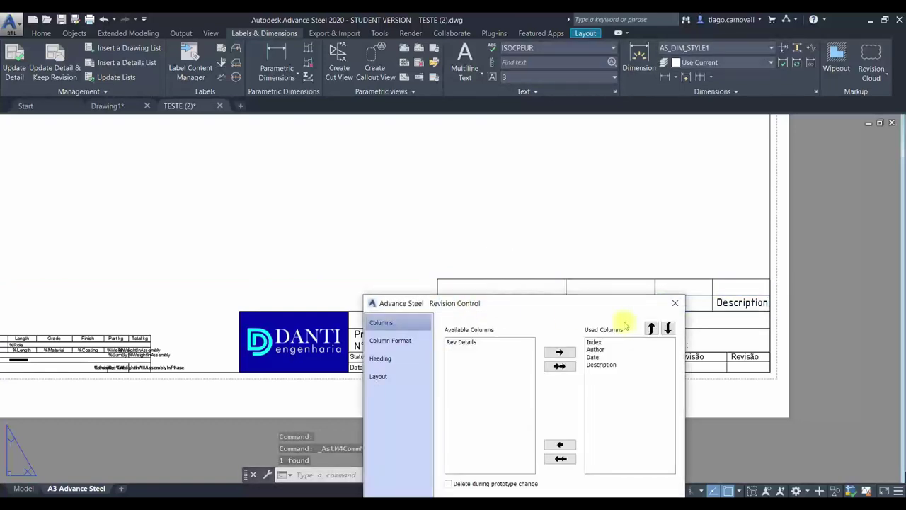
click(674, 304)
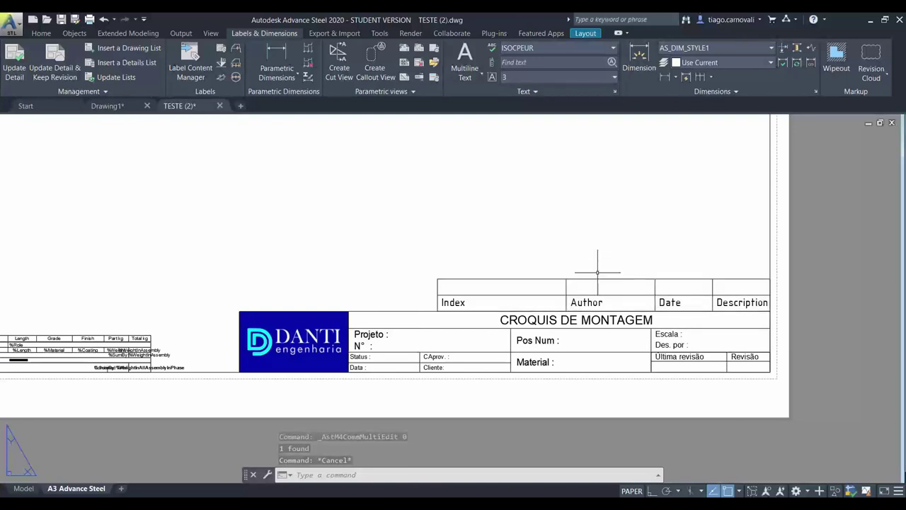
double_click(577, 260)
Undo the revision table edits, its insertion and the deletion of the original table above the title block.
key(ctrl+z)
key(ctrl+z)
key(ctrl+z)
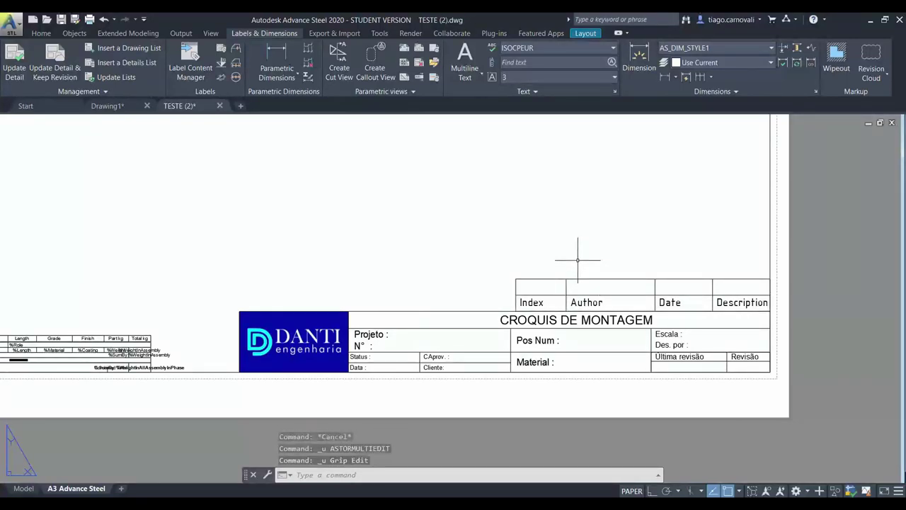
key(ctrl+z)
key(ctrl+z)
key(ctrl+z)
key(ctrl+z)
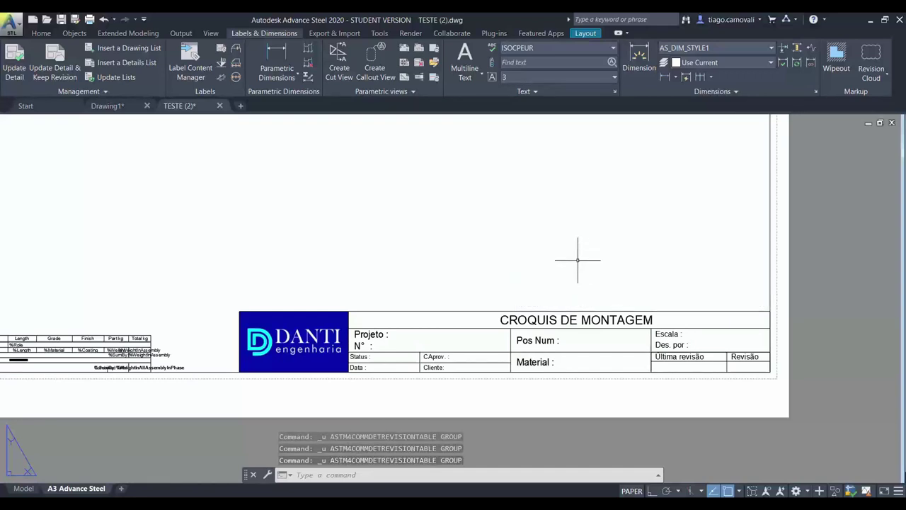
key(ctrl+z)
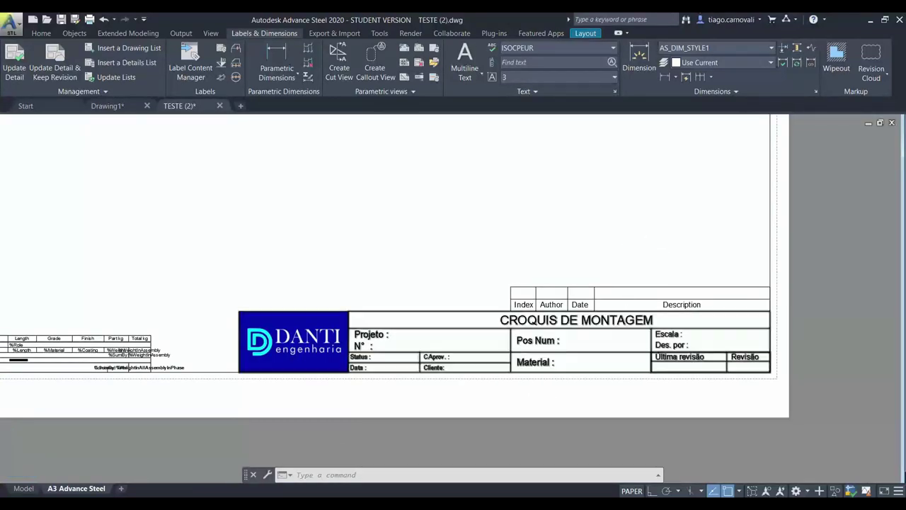
Delete the existing parts list in the lower-left corner of the drawing frame.
scroll(404, 358, down, 3)
scroll(312, 350, up, 6)
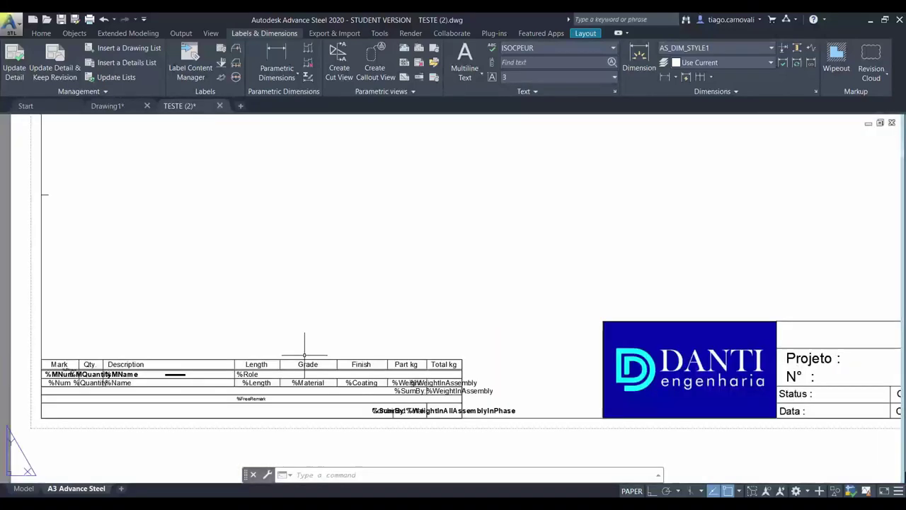
click(351, 379)
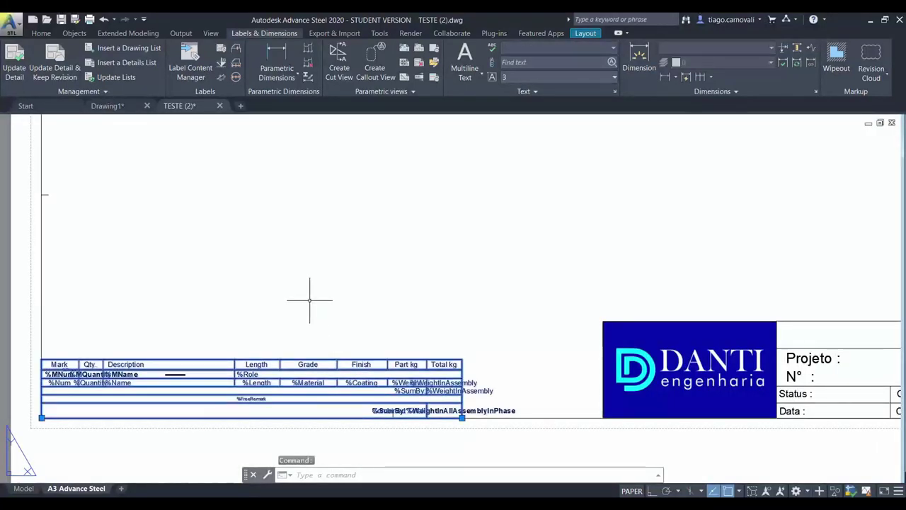
scroll(286, 338, up, 2)
scroll(312, 319, down, 2)
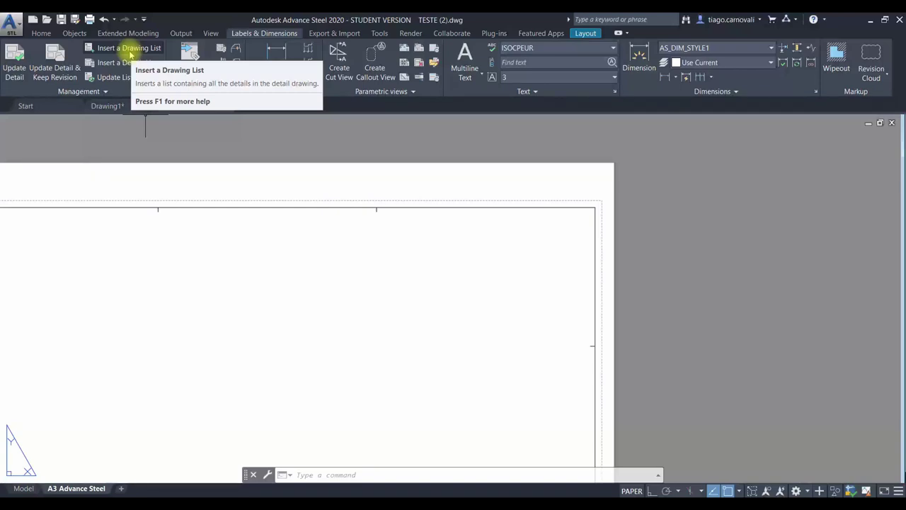
Insert a drawing list near the frame's upper-right corner and anchor its layout at the upper-right corner.
click(130, 51)
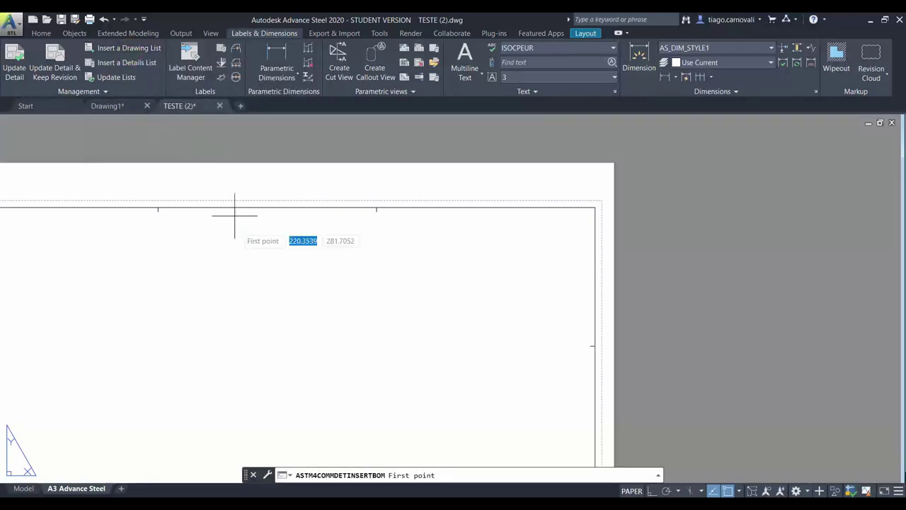
click(263, 247)
click(529, 335)
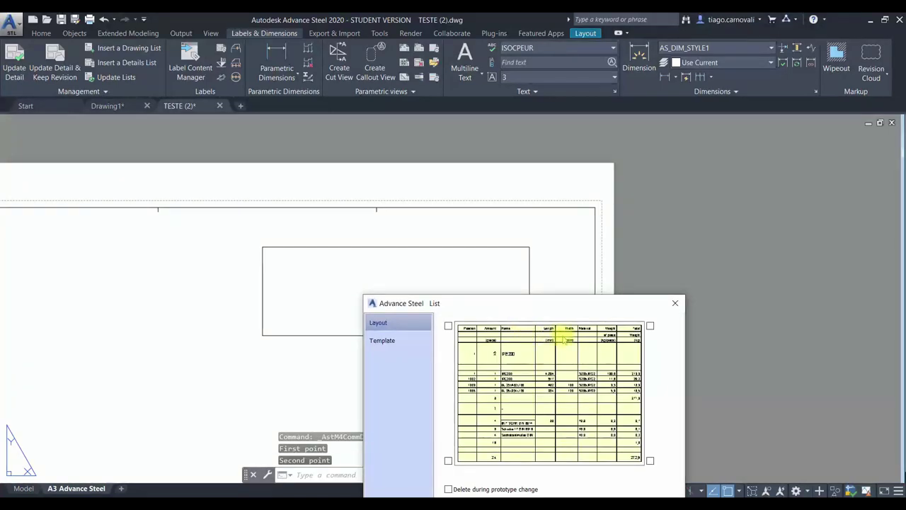
click(650, 326)
drag(639, 308, 789, 217)
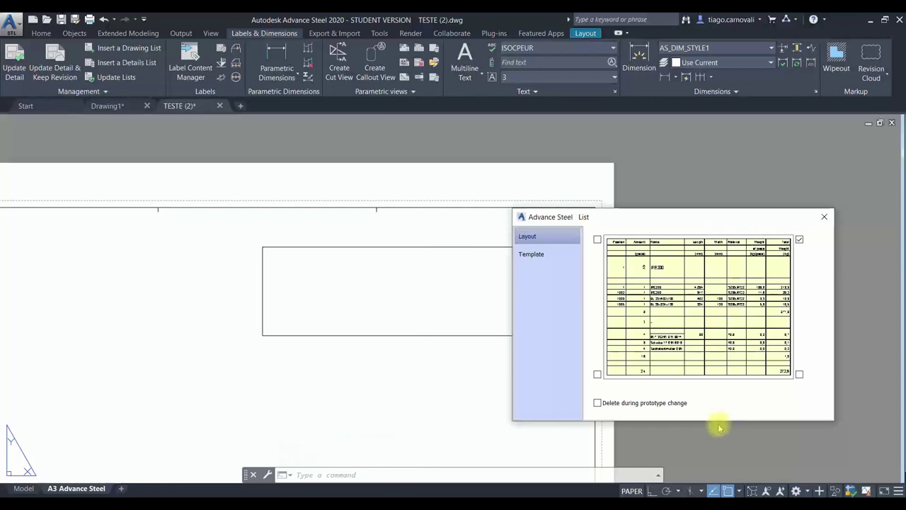
Apply the Drawing - Structured list - PTB.dwg template to the new list and close its properties.
click(530, 254)
click(600, 240)
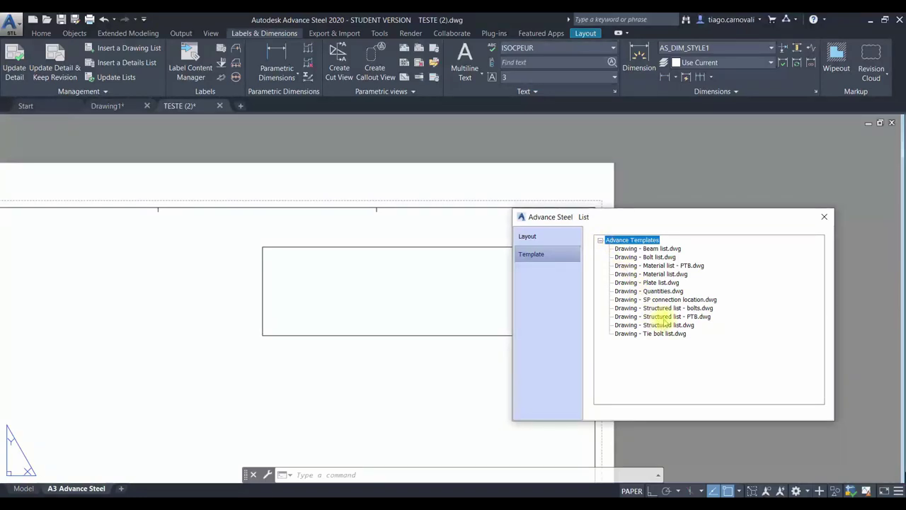
click(666, 316)
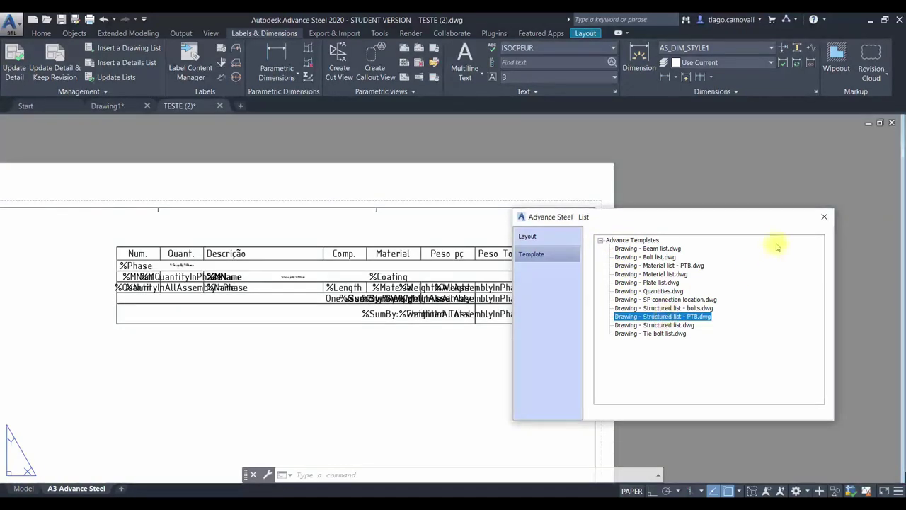
click(823, 217)
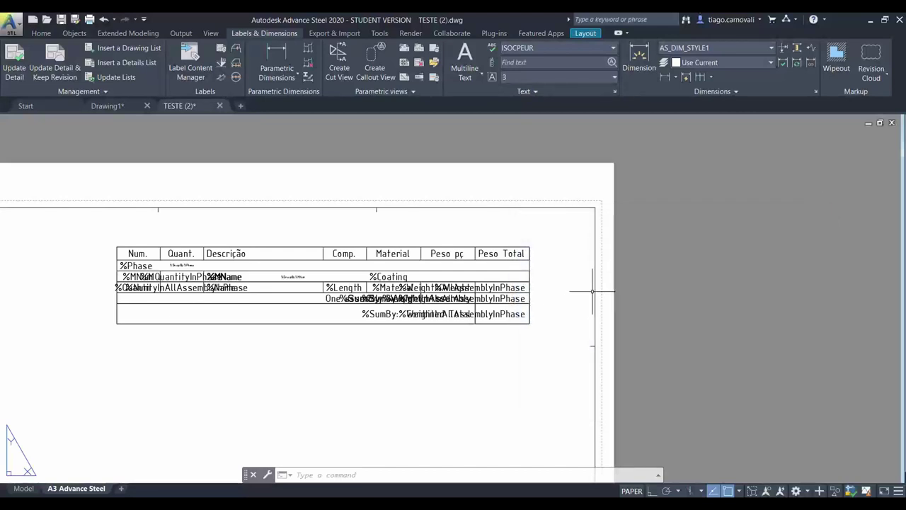
Move the new structured list so its upper-right corner sits on the frame's inner upper-right corner.
text(m)
key(Return)
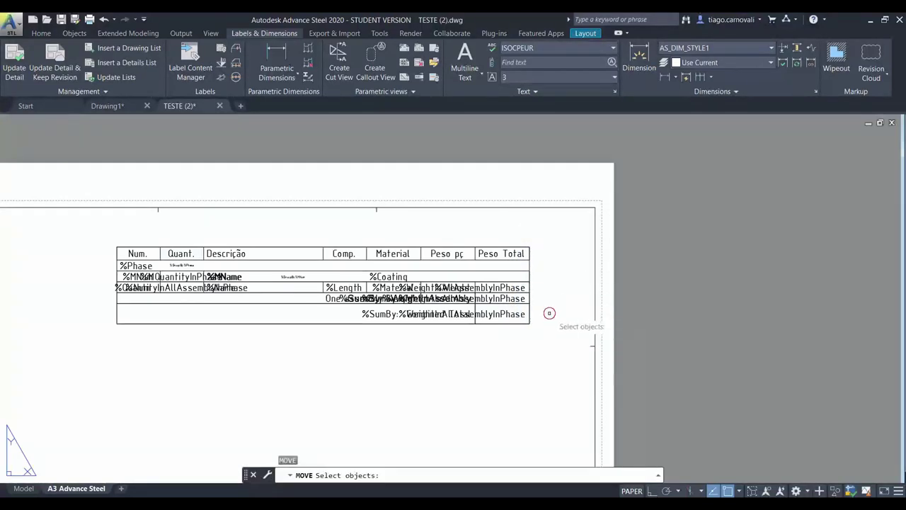
click(552, 316)
click(518, 257)
key(Return)
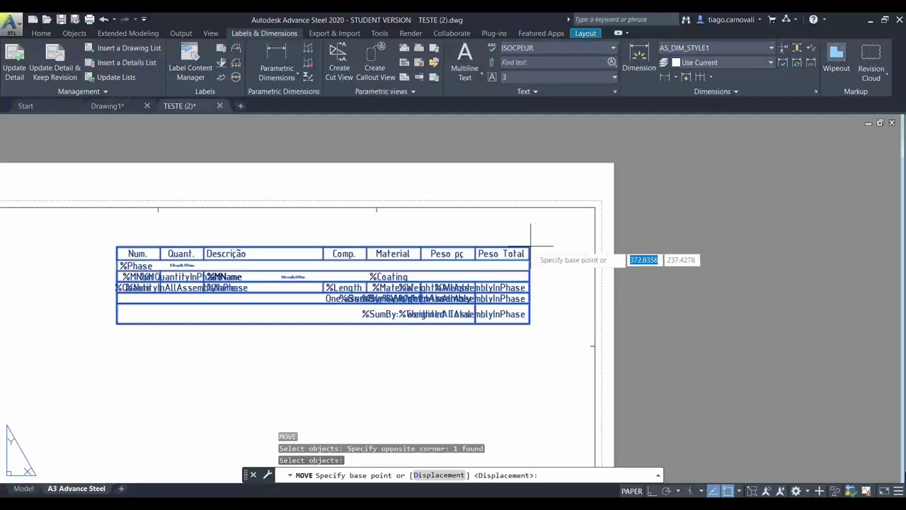
click(541, 236)
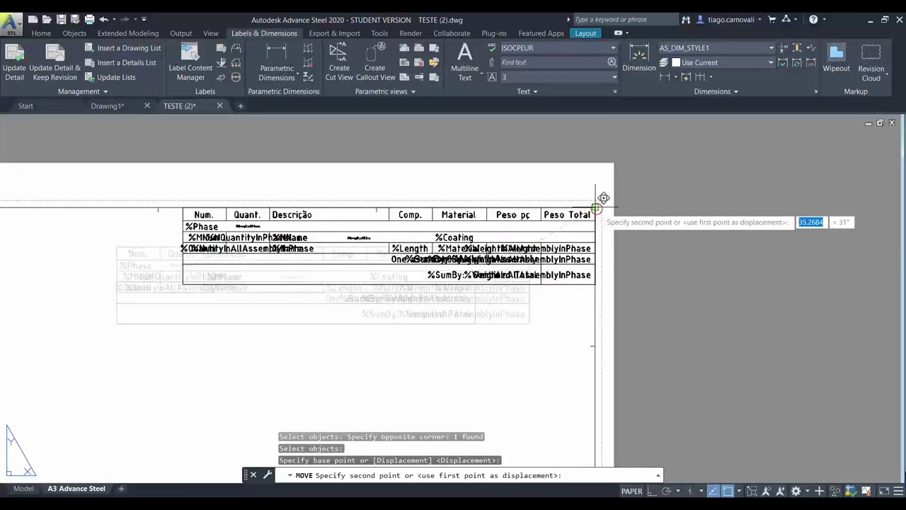
key(Escape)
scroll(542, 289, down, 4)
scroll(538, 291, down, 2)
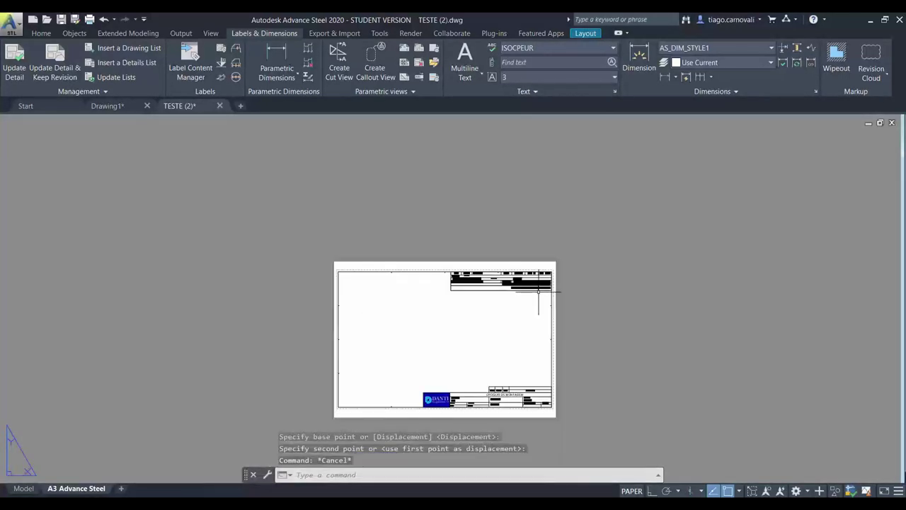
scroll(472, 354, up, 4)
scroll(471, 343, down, 2)
middle_drag(472, 343, 465, 318)
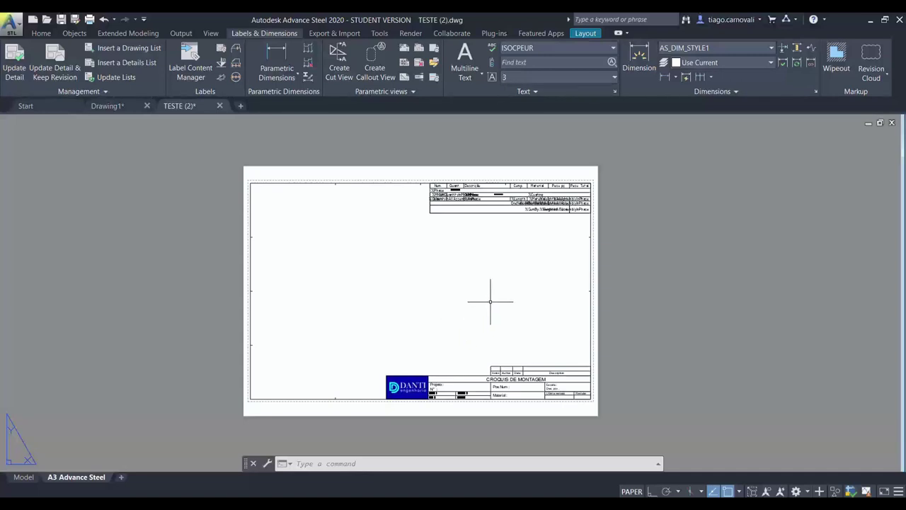
Draw a rectangle from the frame's upper-left corner to just inside its right edge, level with the first side tick below the list.
scroll(438, 170, up, 2)
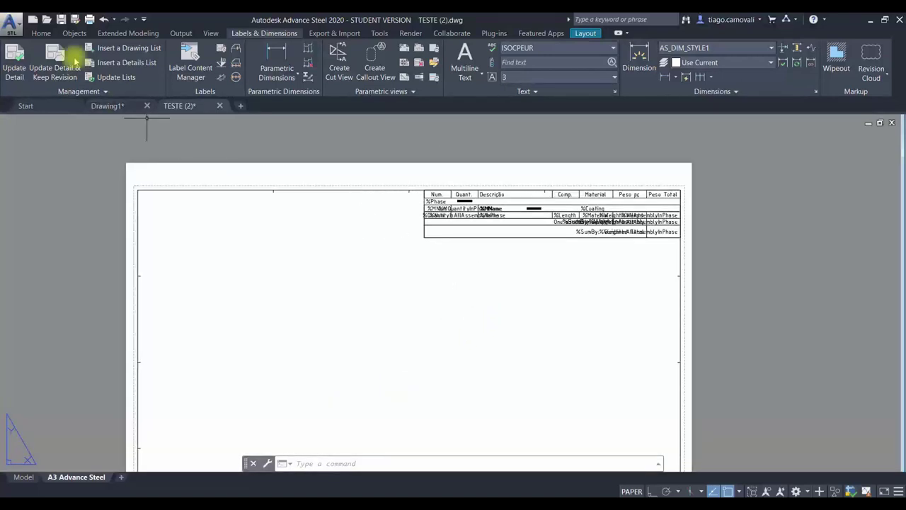
click(41, 33)
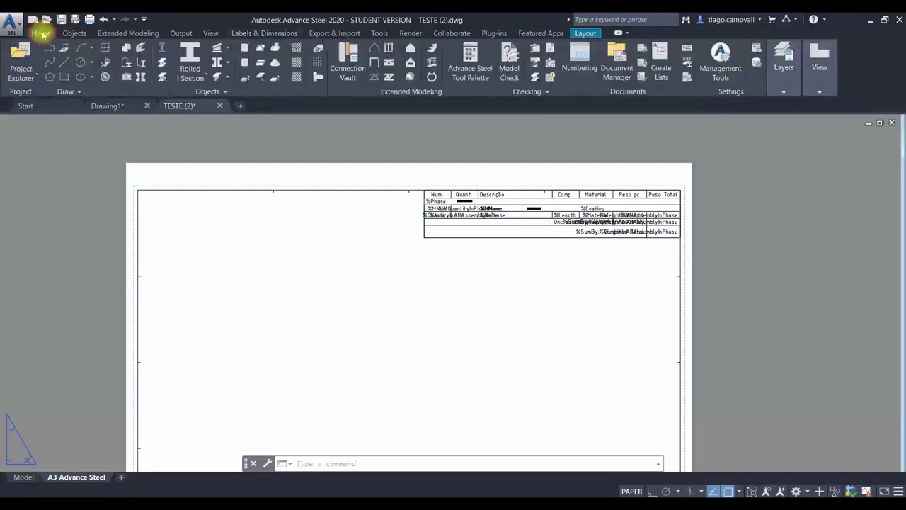
click(65, 77)
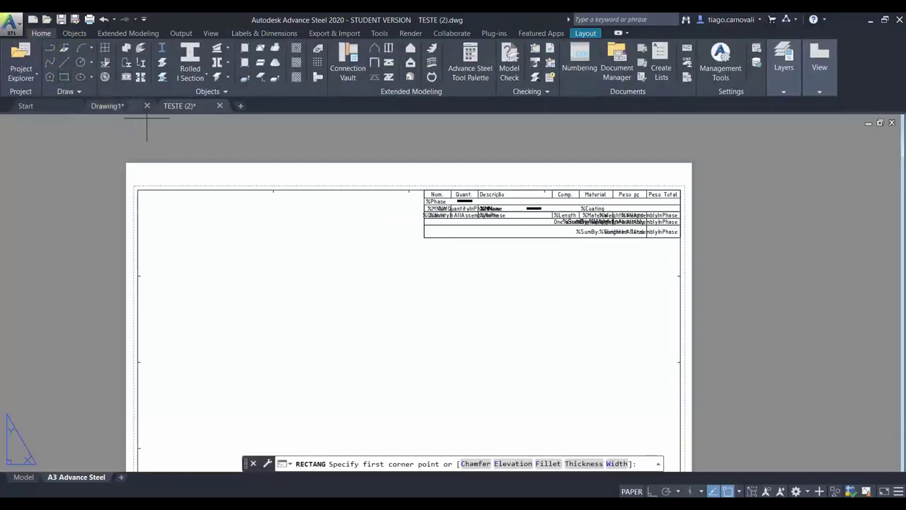
click(138, 190)
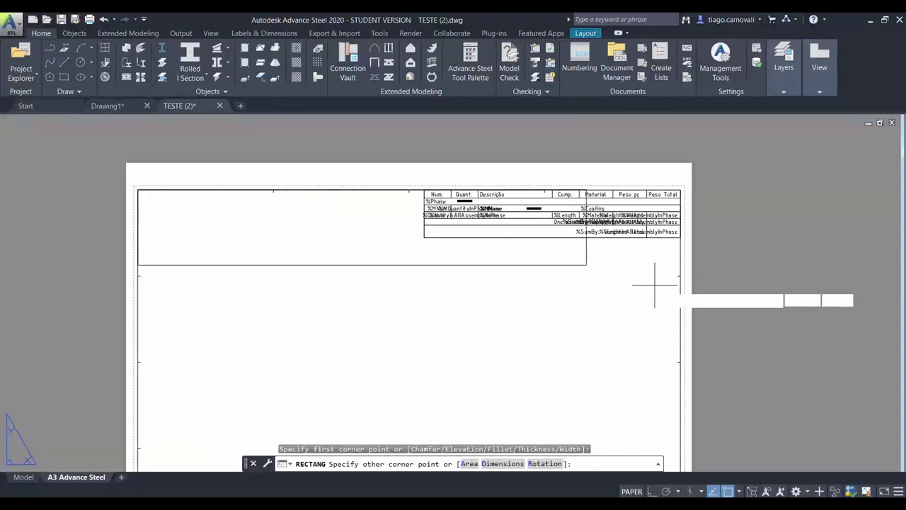
click(677, 275)
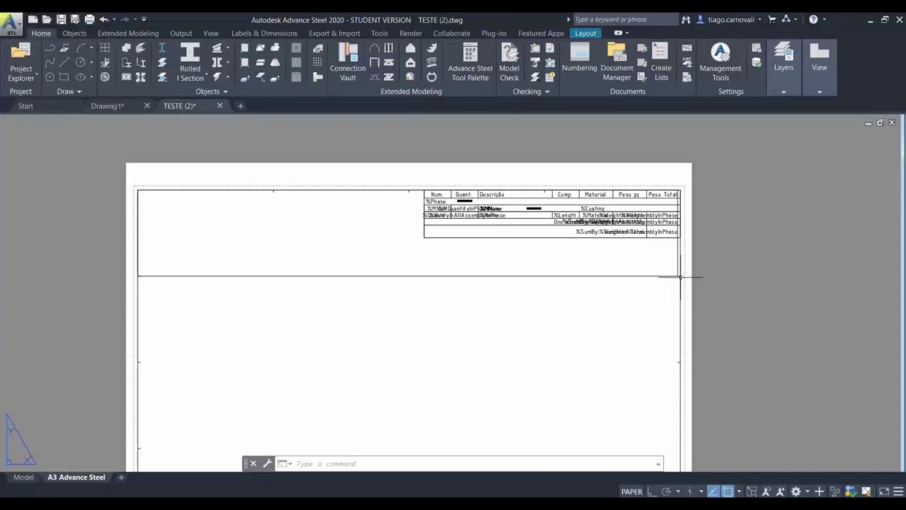
Stretch the new rectangle's right edge outward, perpendicular onto the frame's inner right edge, and deselect it.
scroll(683, 269, up, 5)
click(703, 256)
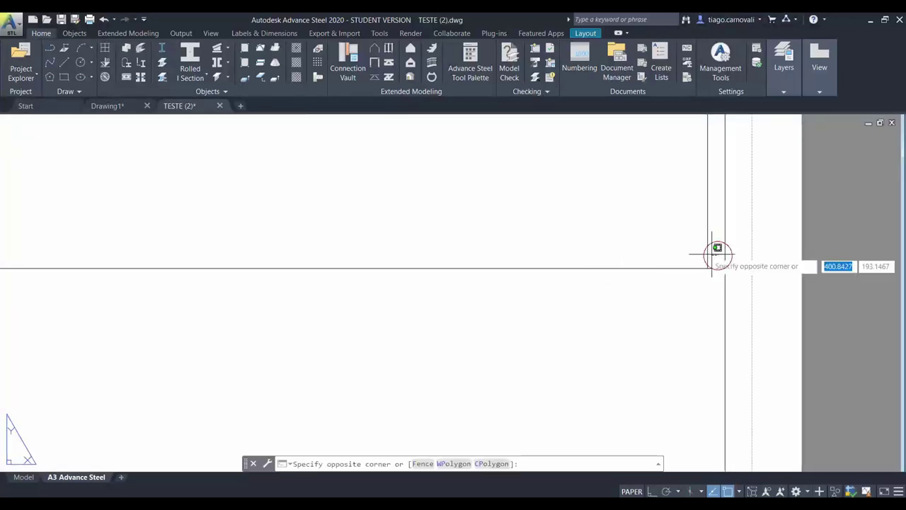
click(707, 264)
click(707, 268)
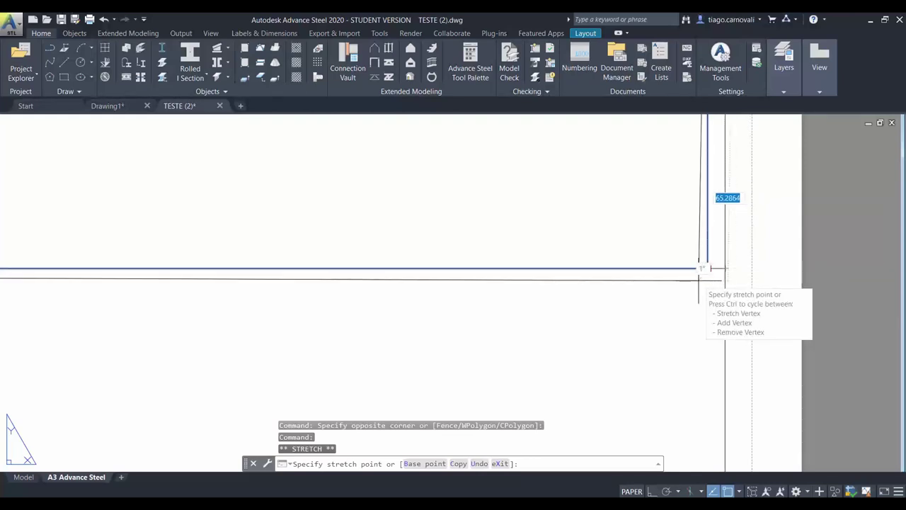
key(Escape)
scroll(703, 273, down, 4)
scroll(702, 253, up, 5)
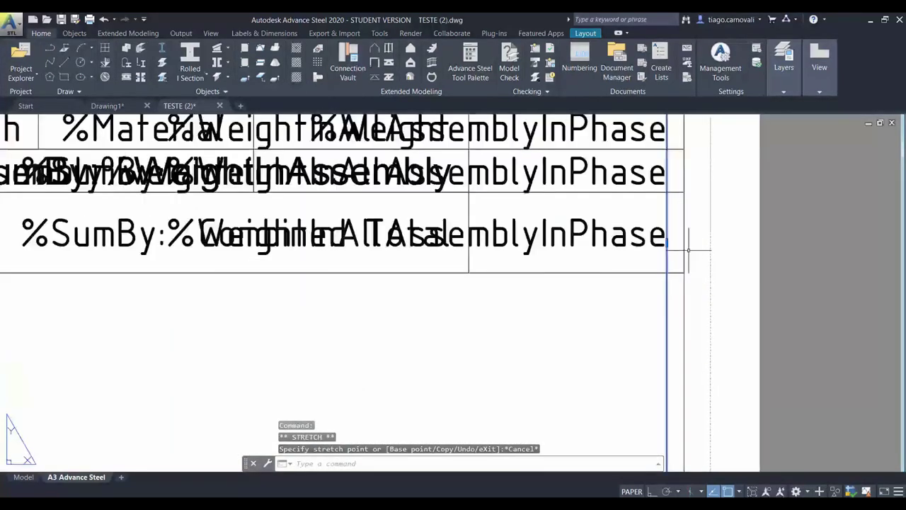
click(667, 243)
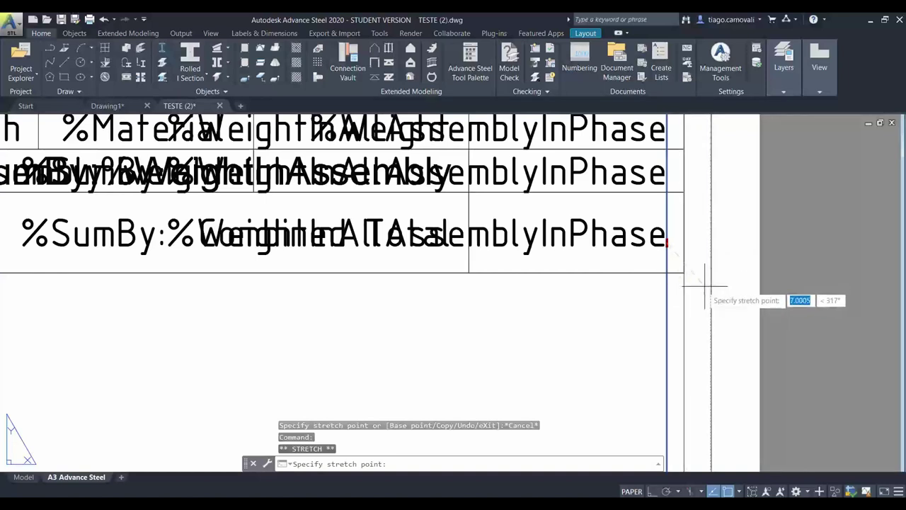
shift+right_click(684, 250)
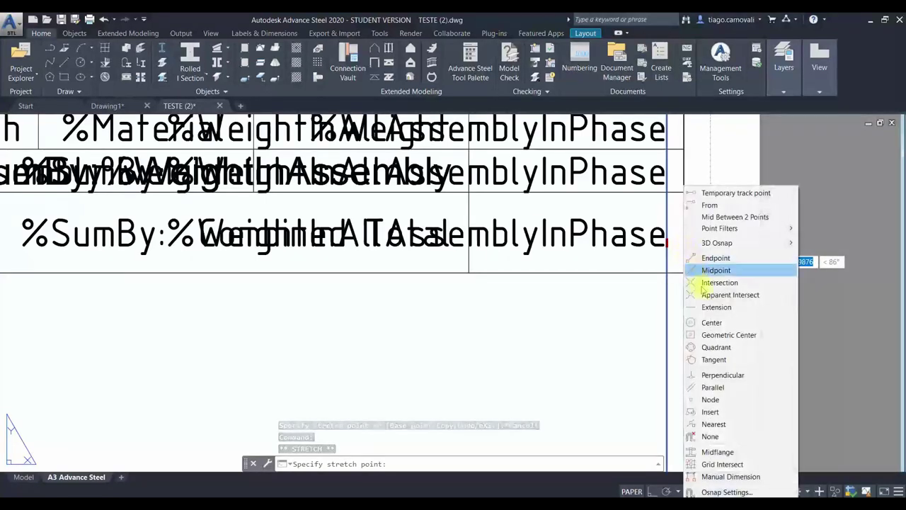
click(722, 374)
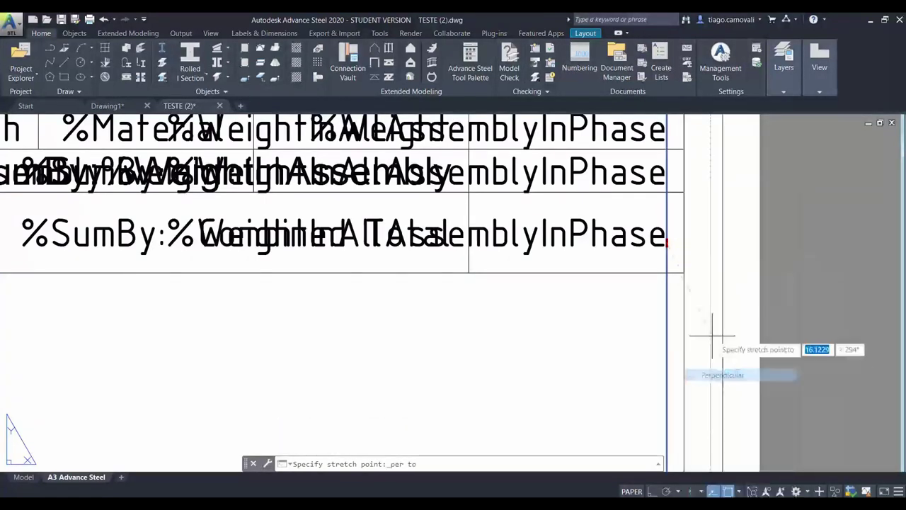
click(684, 243)
scroll(658, 244, down, 2)
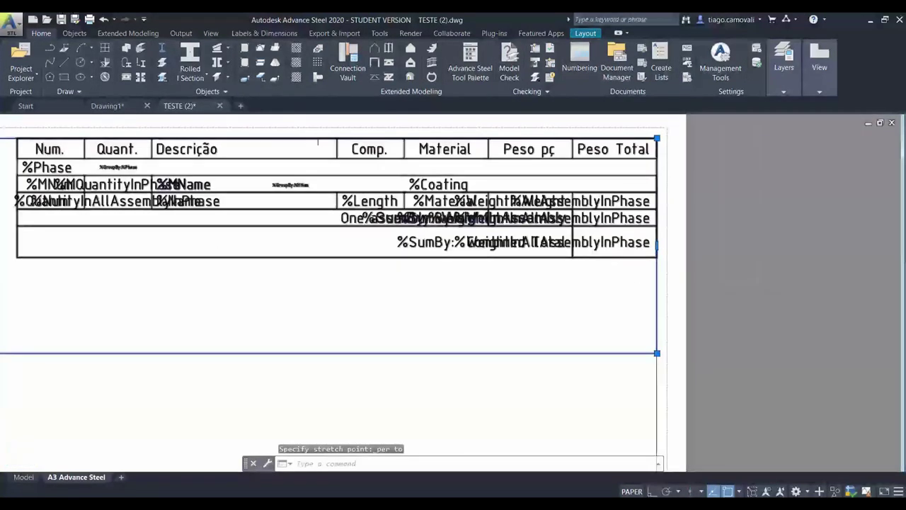
scroll(631, 265, down, 2)
scroll(566, 298, down, 2)
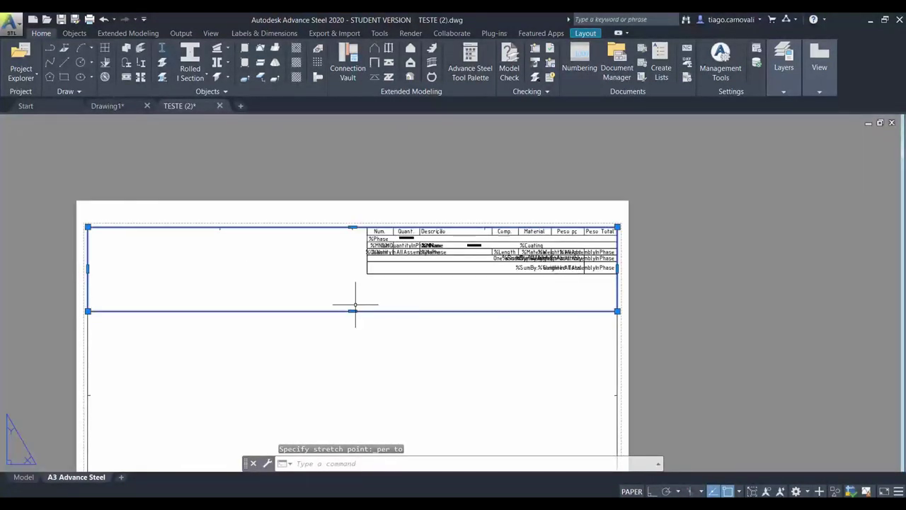
click(300, 325)
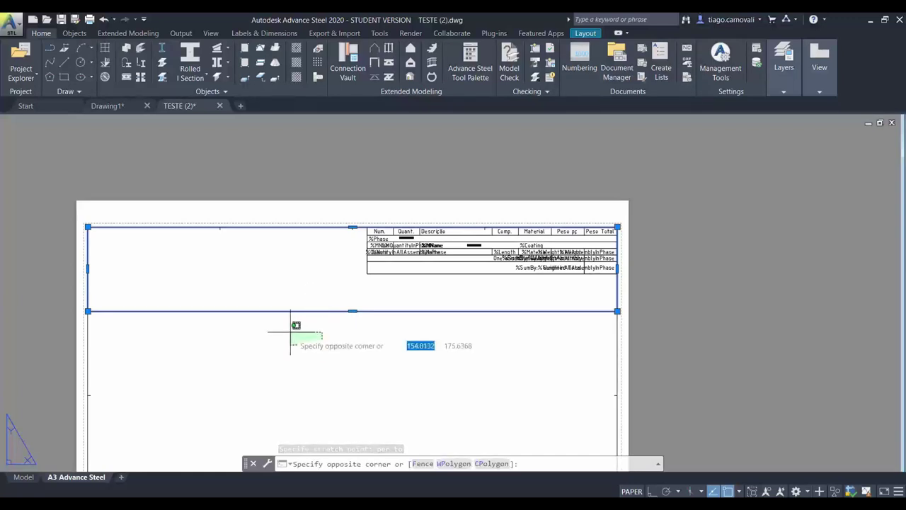
key(Escape)
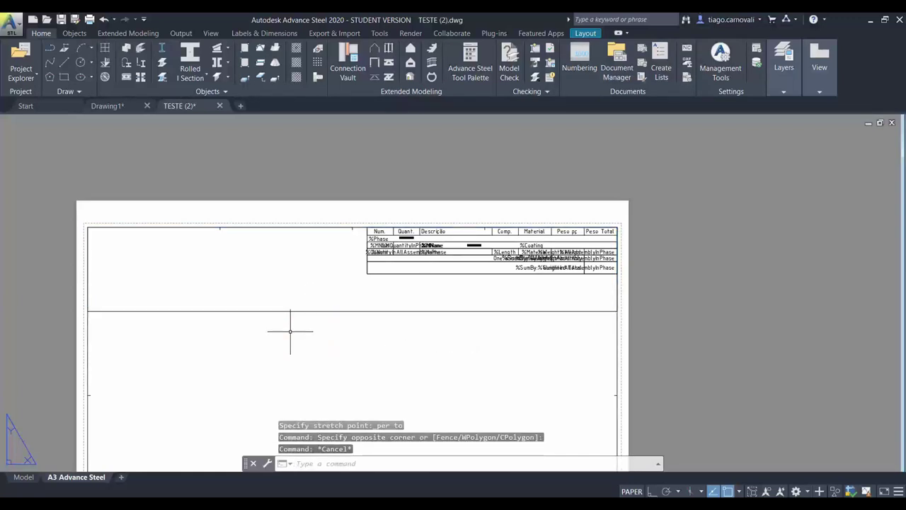
Convert the rectangle around the parts list into a block named ADVANCESTEEL_RESERVED_AREA.
text(block)
key(Return)
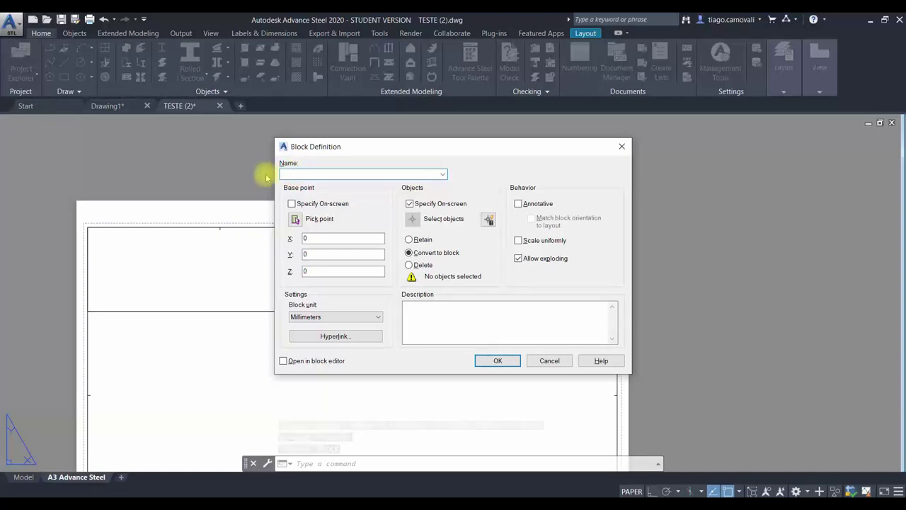
text(ADVANCESTEEL_RESERVED_AREA)
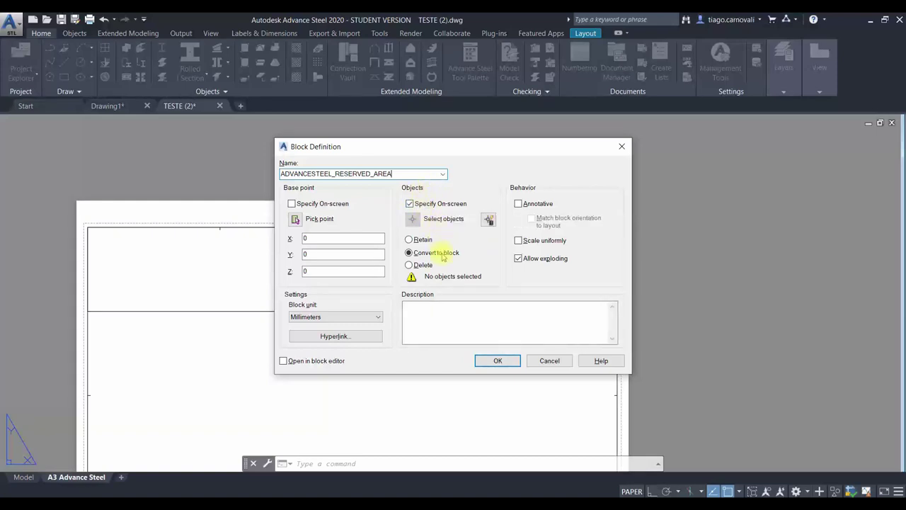
click(498, 360)
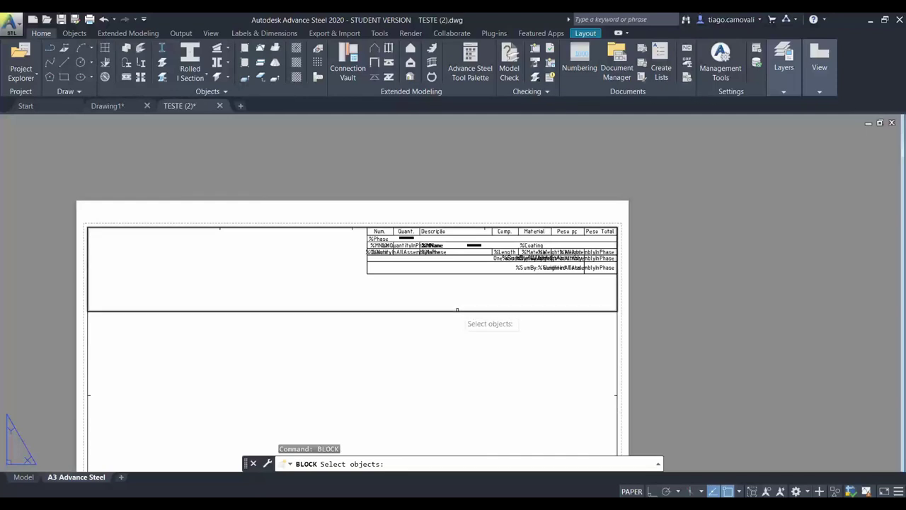
click(456, 310)
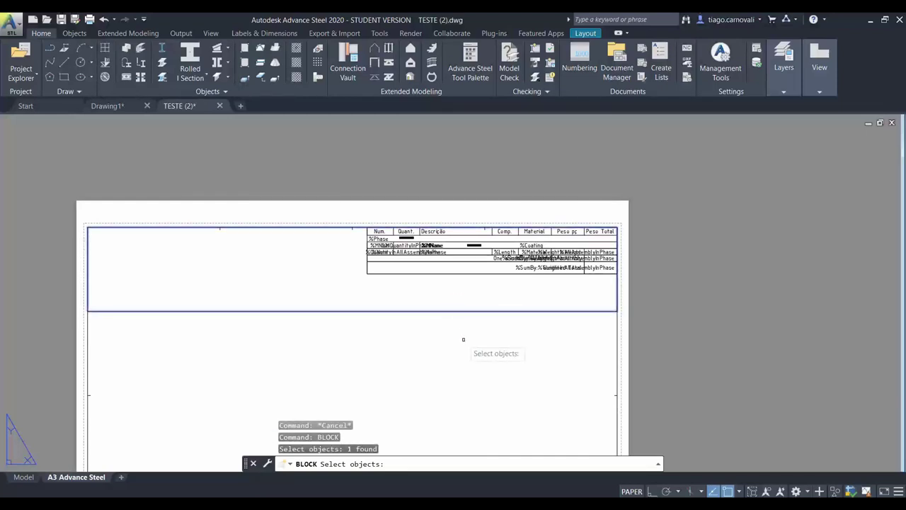
key(Return)
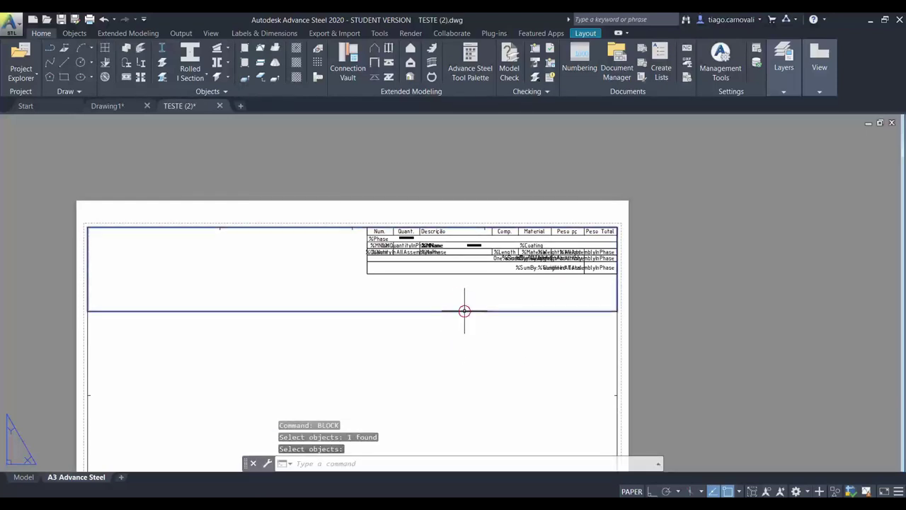
Check the rectangle's block name in the list of block definitions and leave without editing it.
double_click(464, 310)
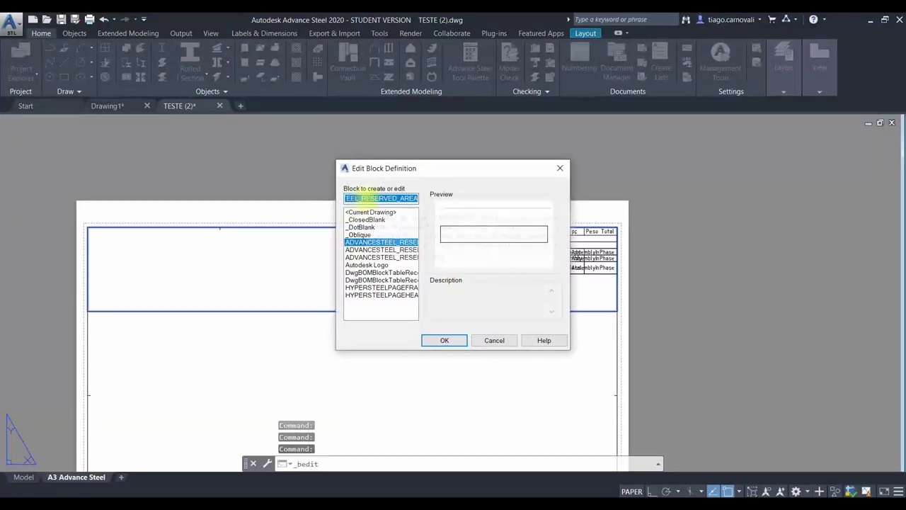
click(487, 340)
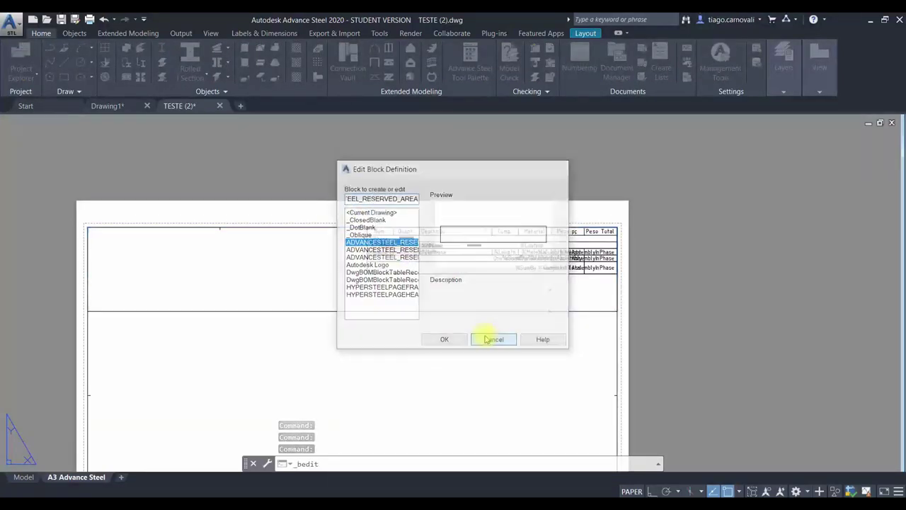
scroll(461, 308, down, 4)
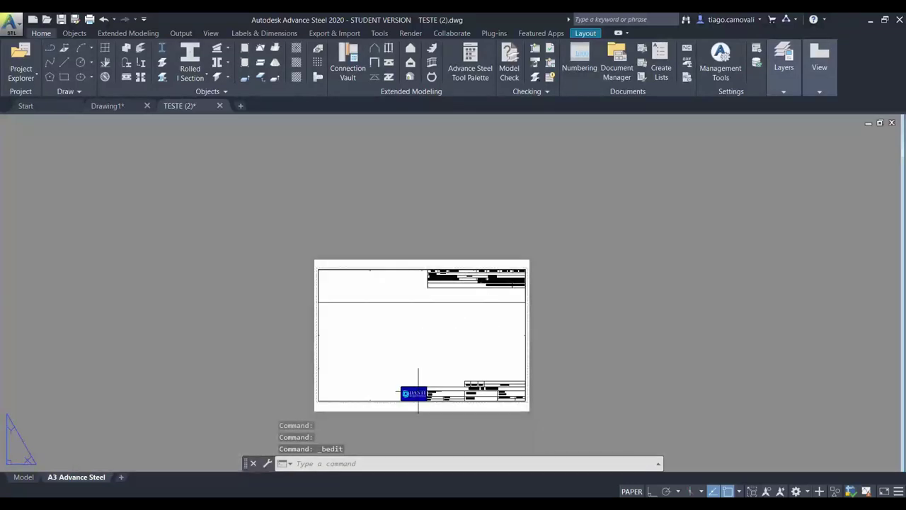
scroll(415, 386, up, 2)
middle_drag(421, 328, 422, 307)
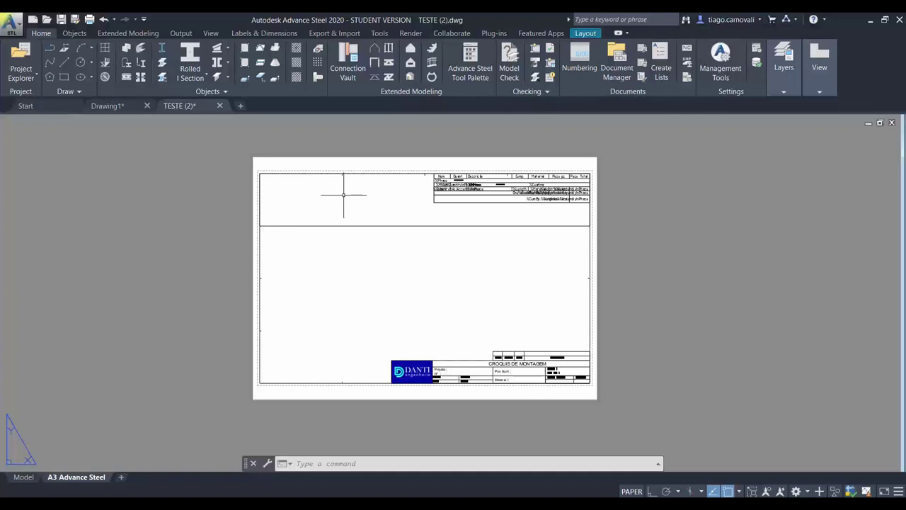
Create a new layer named RESERVED_AREA, freeze it and close the layer manager.
click(435, 227)
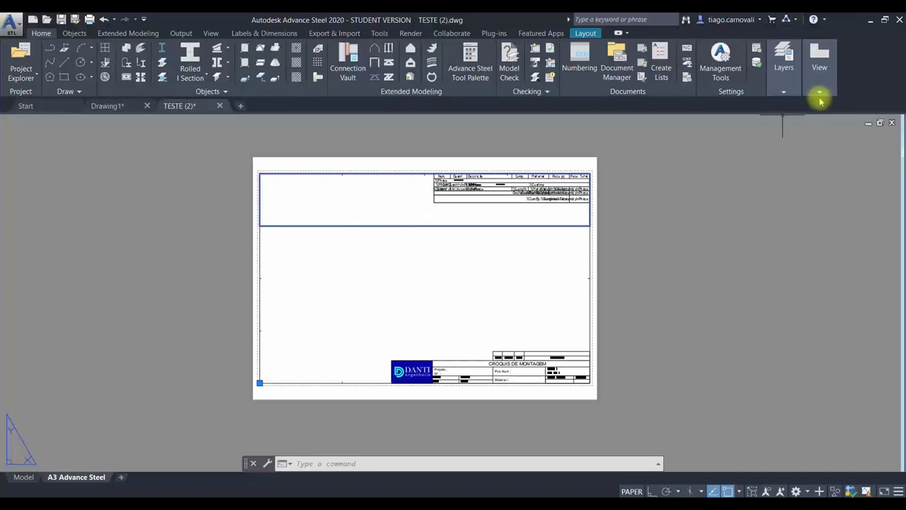
click(784, 91)
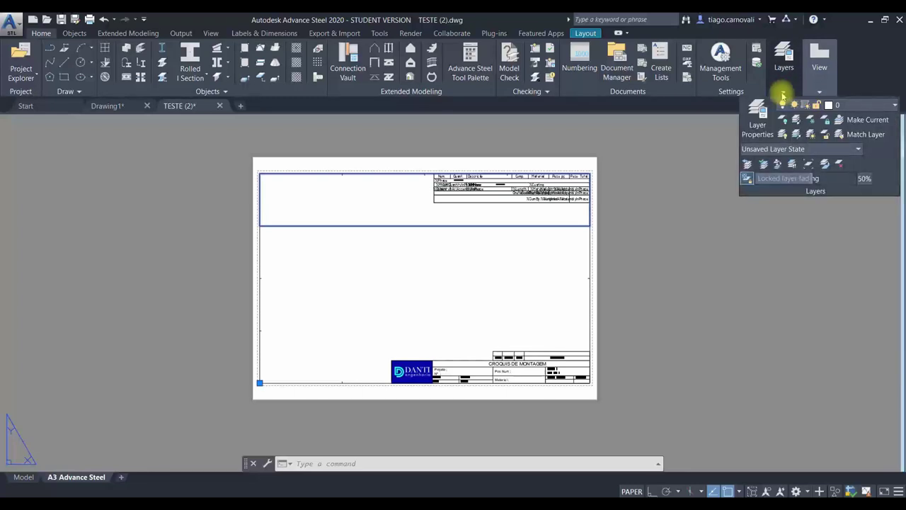
click(759, 113)
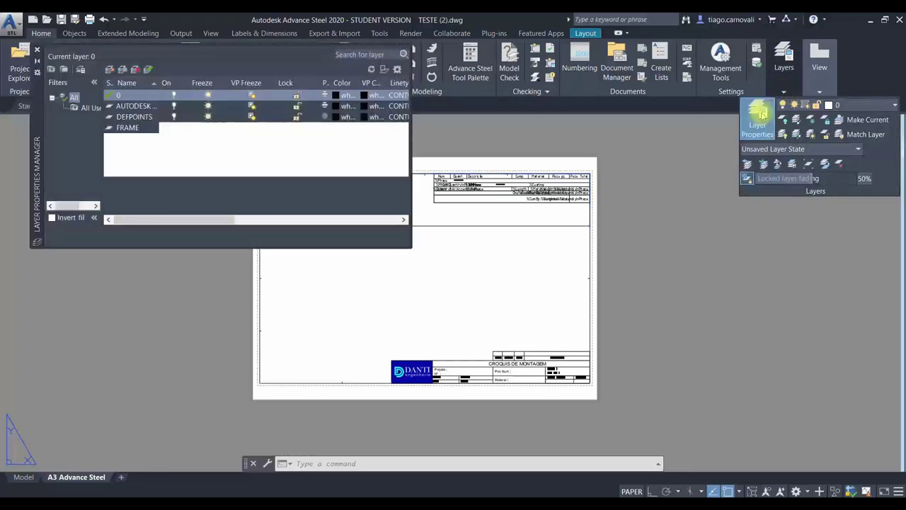
click(110, 70)
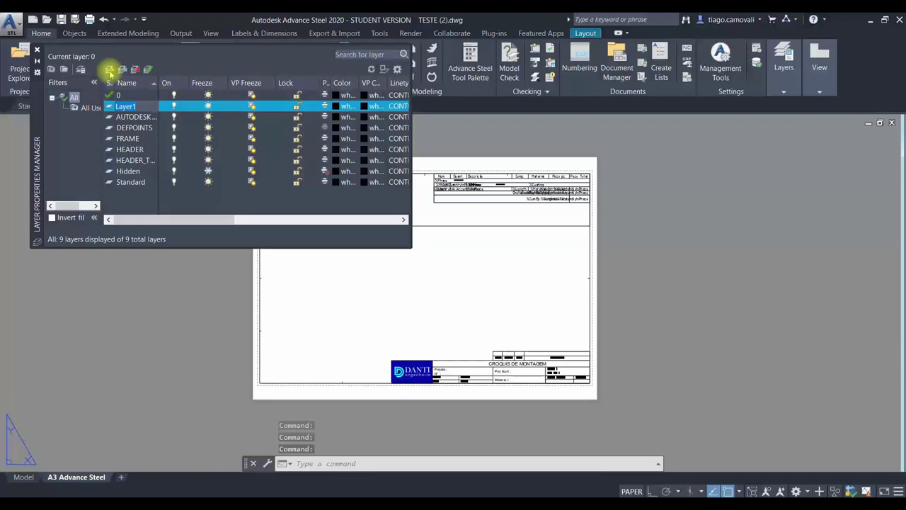
text(RE)
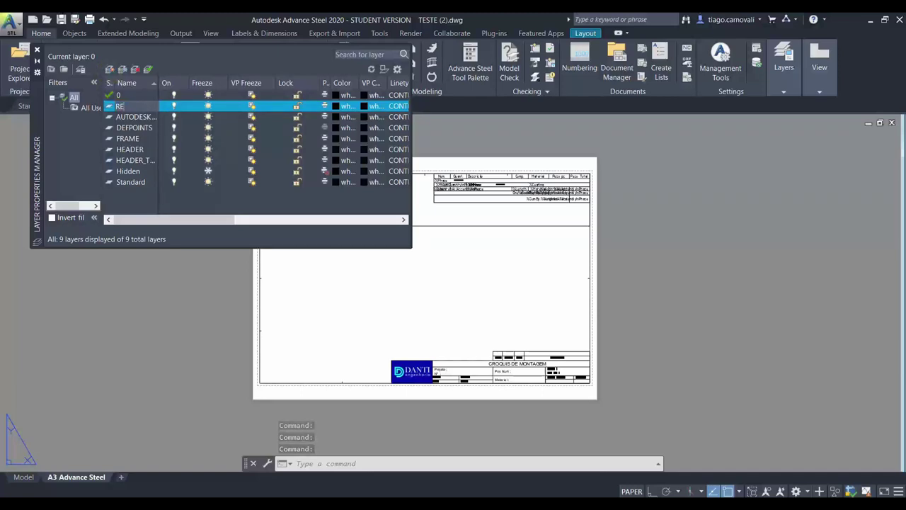
text(SERV)
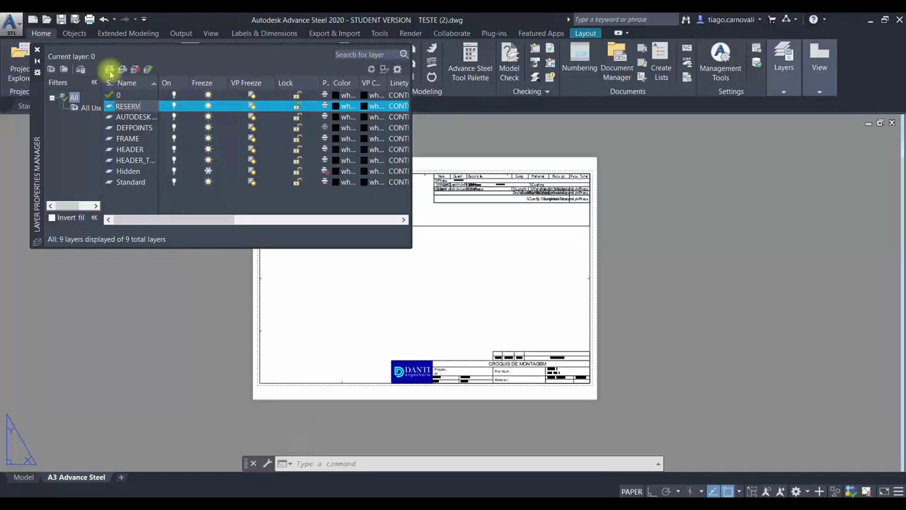
text(ED_AREA)
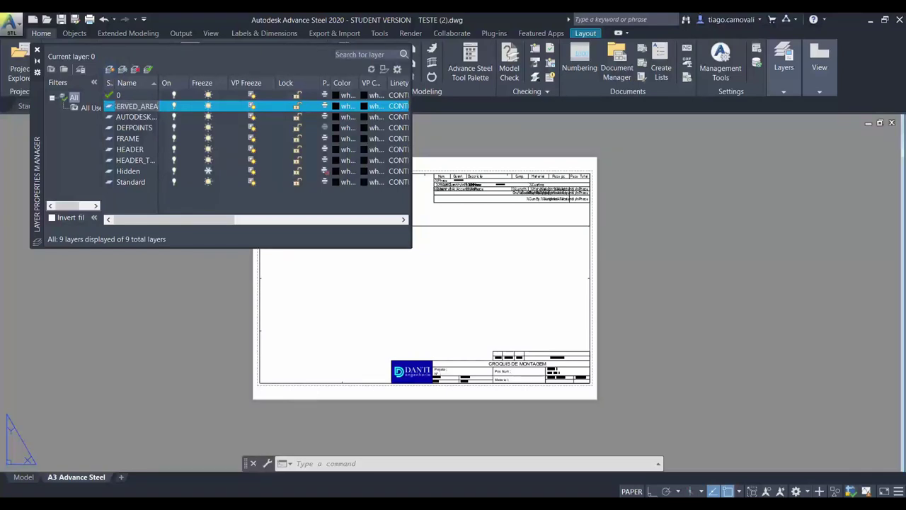
key(Return)
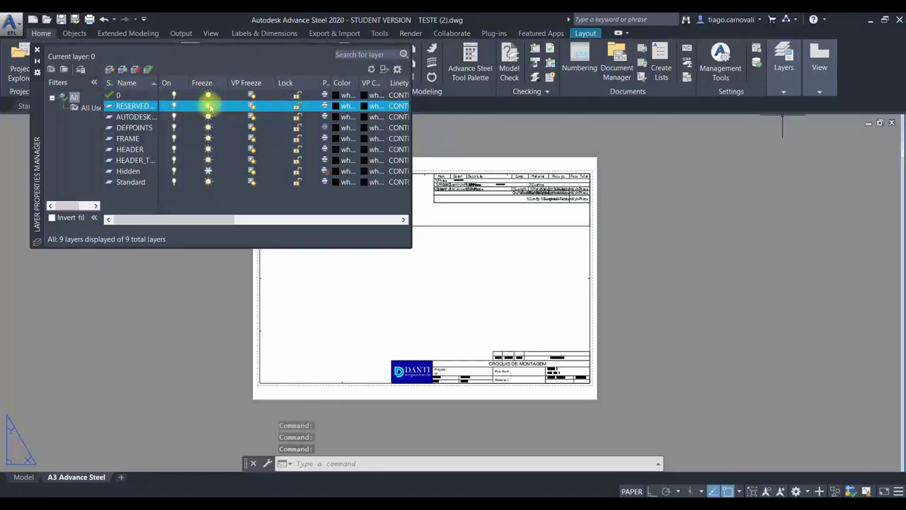
click(208, 106)
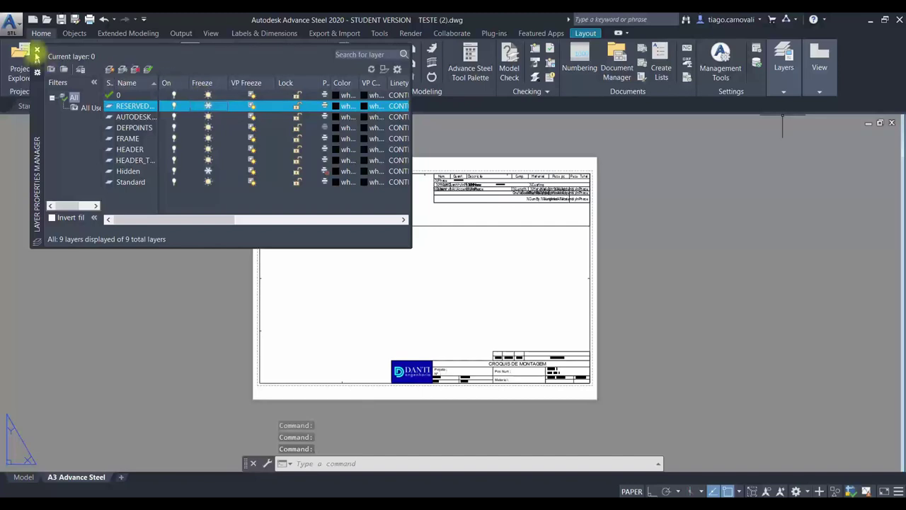
click(37, 51)
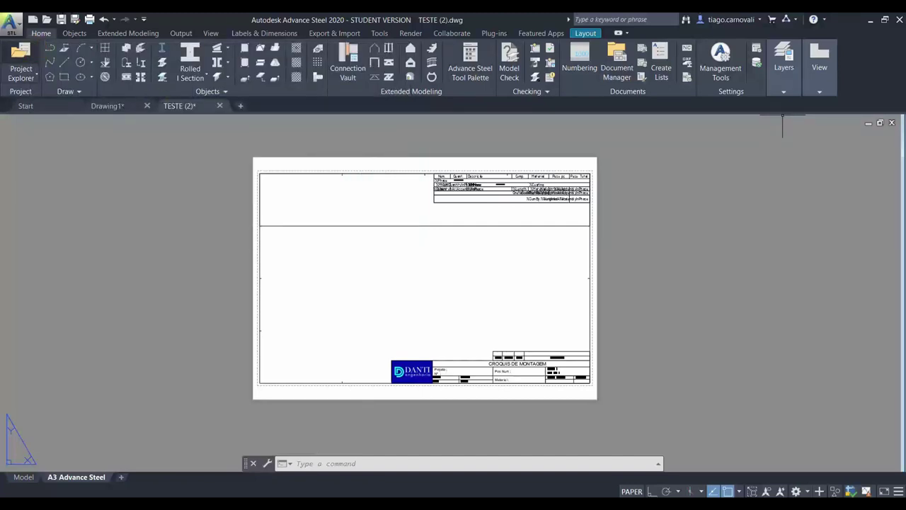
Move the reserved-area block at the frame's upper part to the frozen RESERVED_AREA layer and dismiss the notice.
click(433, 248)
click(423, 224)
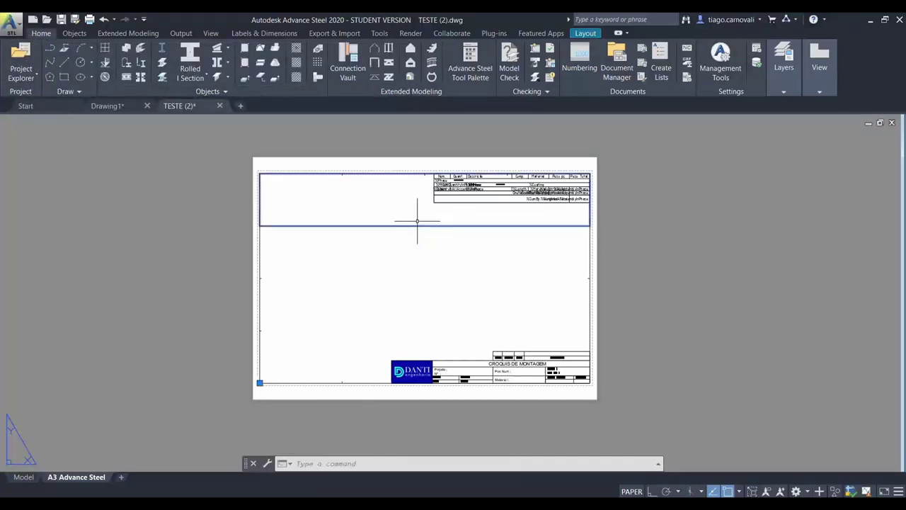
click(792, 94)
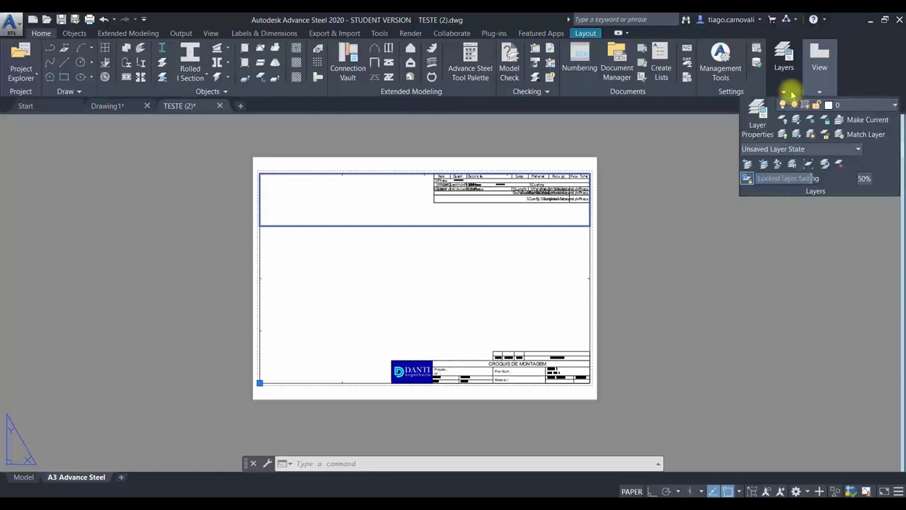
click(863, 108)
click(876, 217)
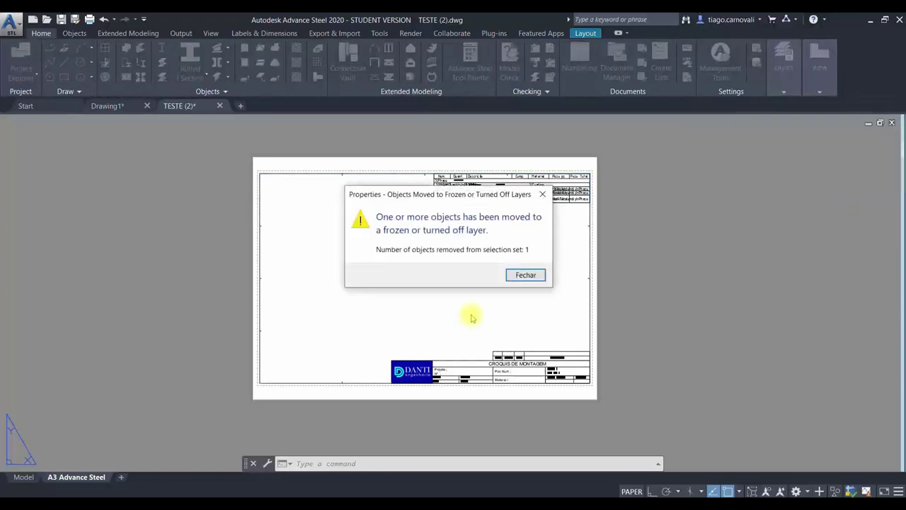
click(526, 278)
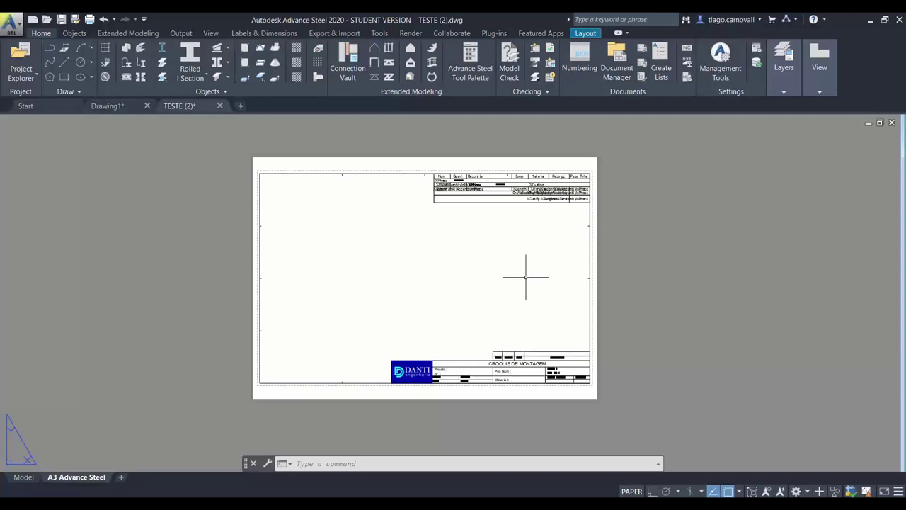
Try to start the UNITS command for the drawing.
text(UNITS)
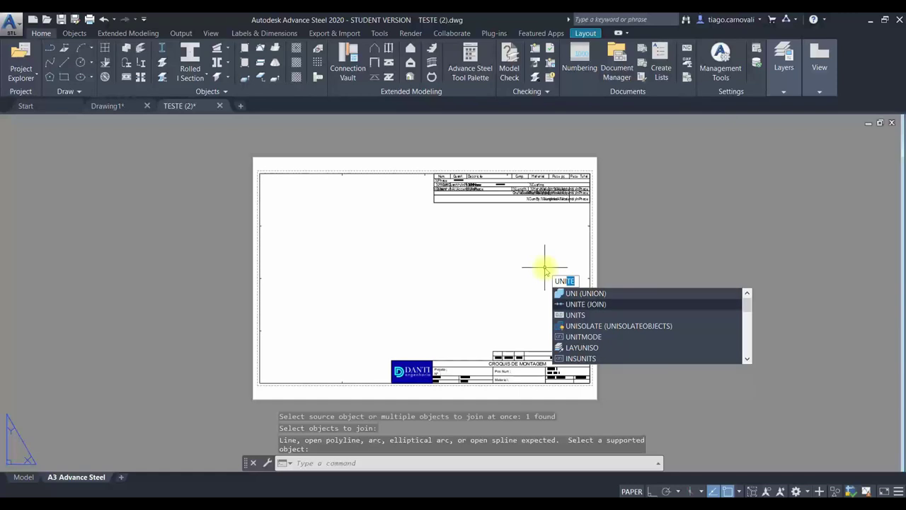
key(Escape)
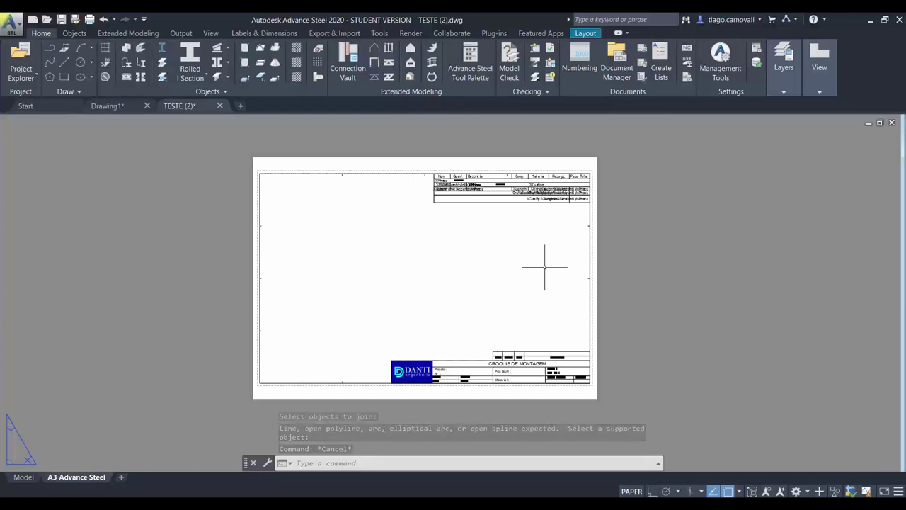
Check the length, angle and insertion scale settings in the drawing's UNITS dialog and accept them.
text(UNI)
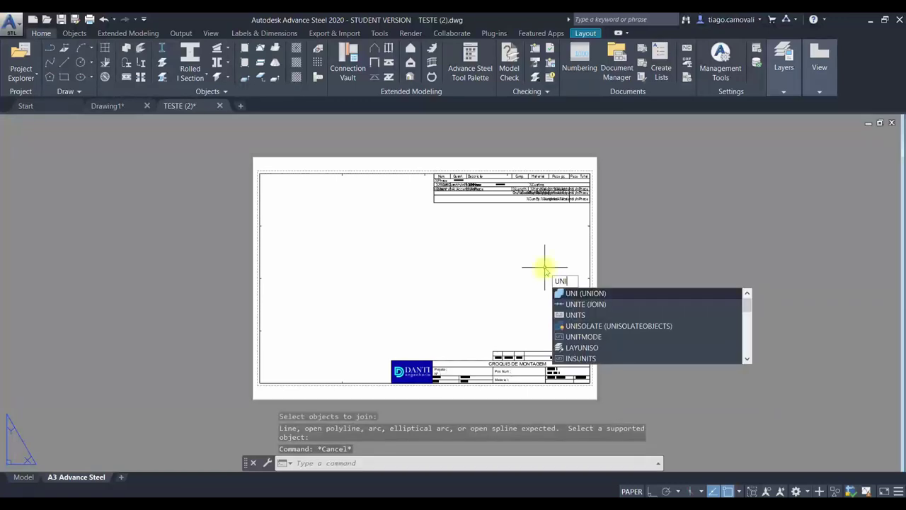
text(TS)
key(Return)
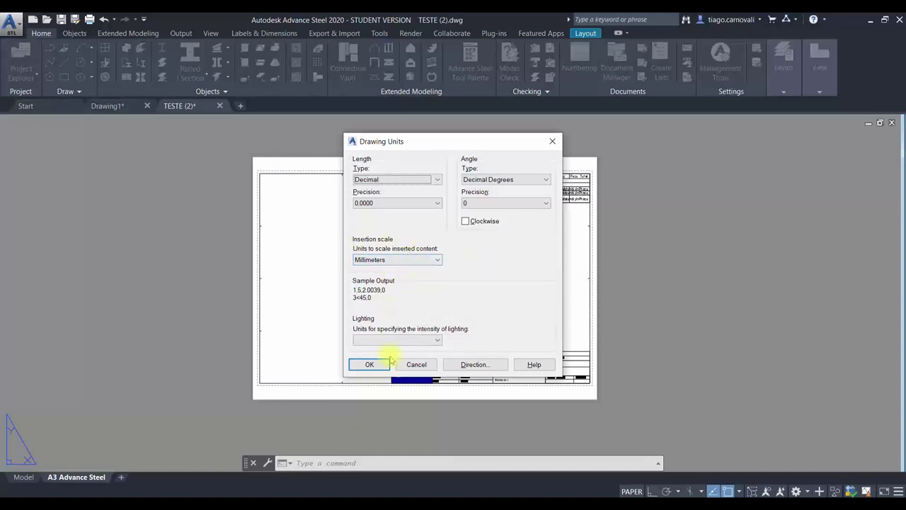
click(370, 364)
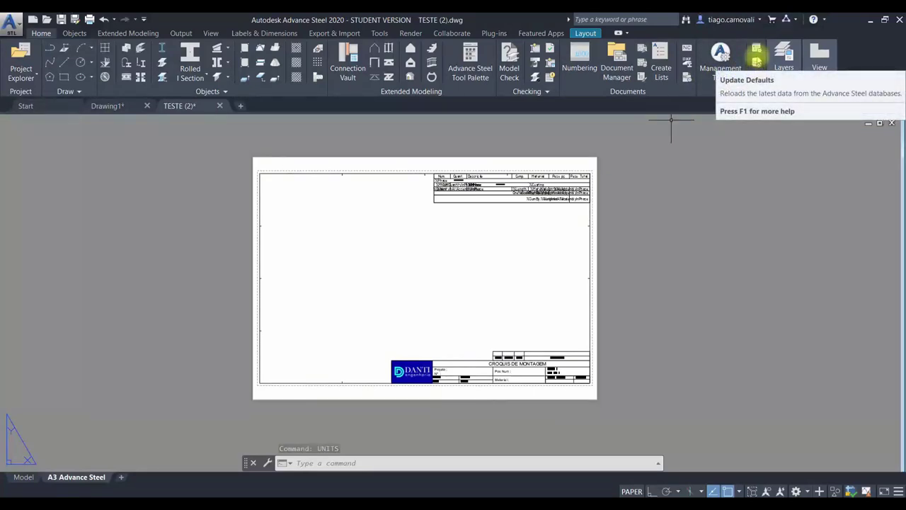
Review the profile preferences and length unit settings in the project data and accept them.
click(756, 49)
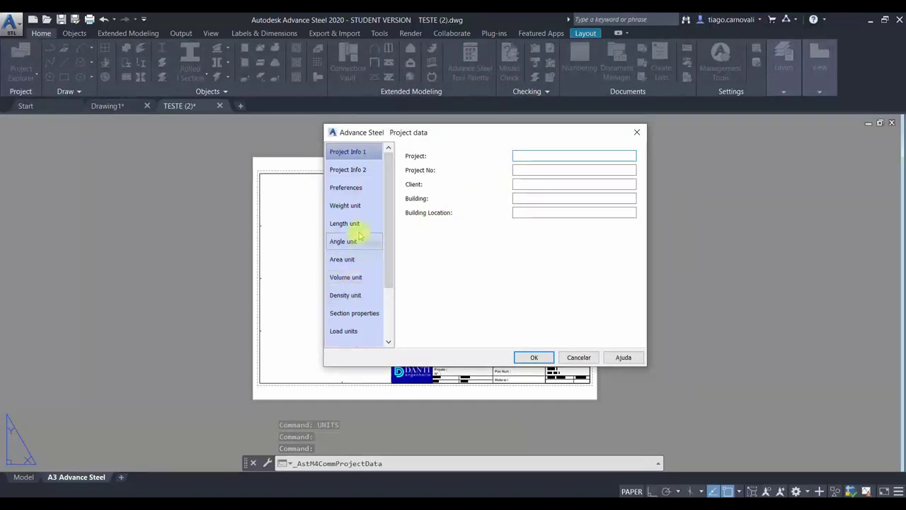
click(354, 187)
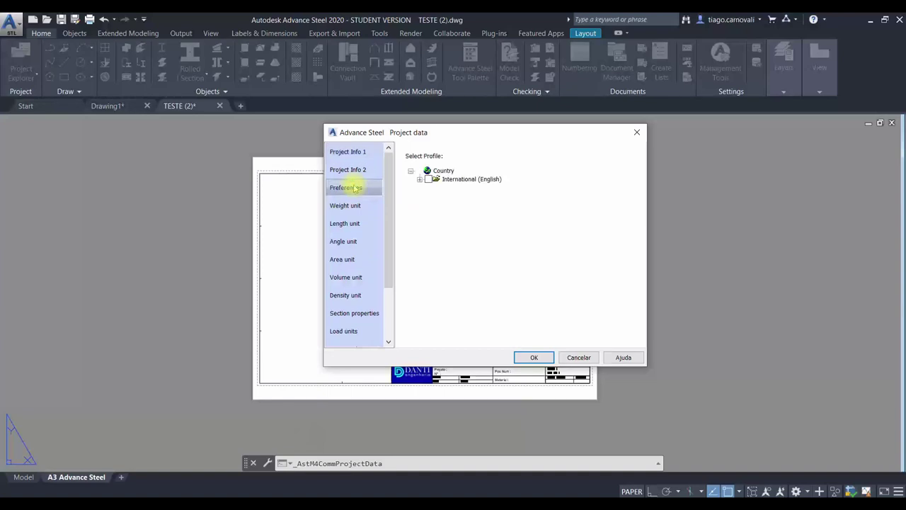
scroll(354, 188, down, 3)
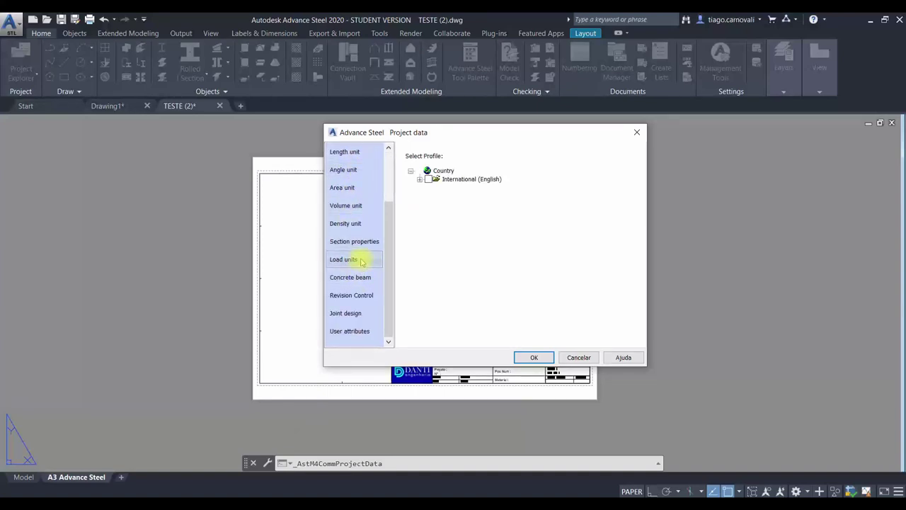
click(356, 154)
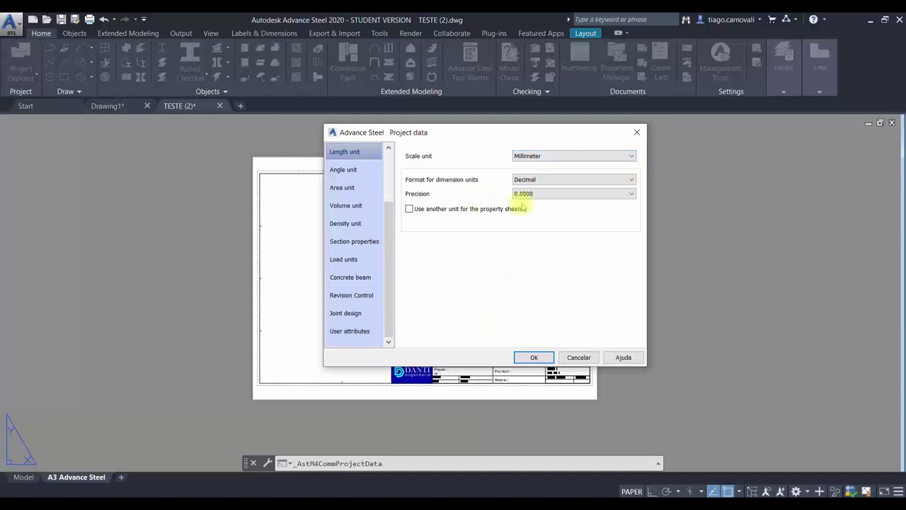
click(534, 357)
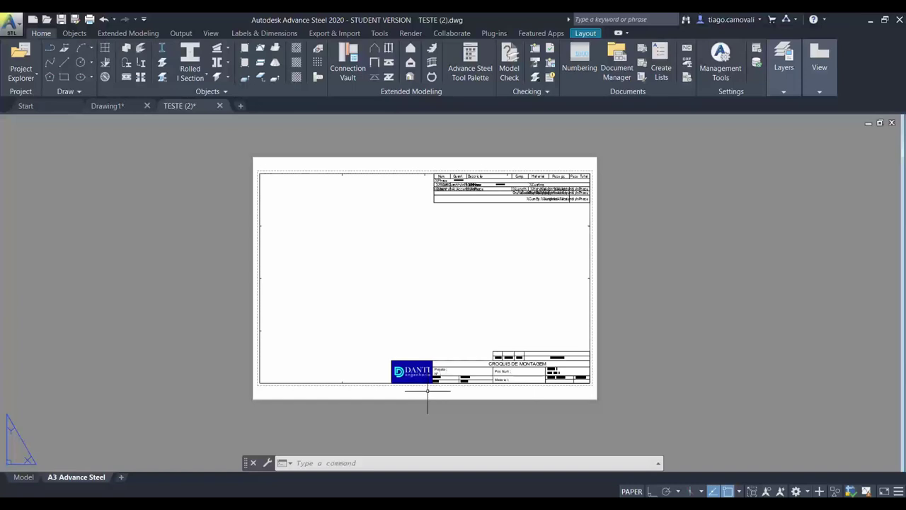
Check the plotter, paper size, scale and plot style in the A3 Advance Steel layout's page setup and leave without editing it.
right_click(81, 480)
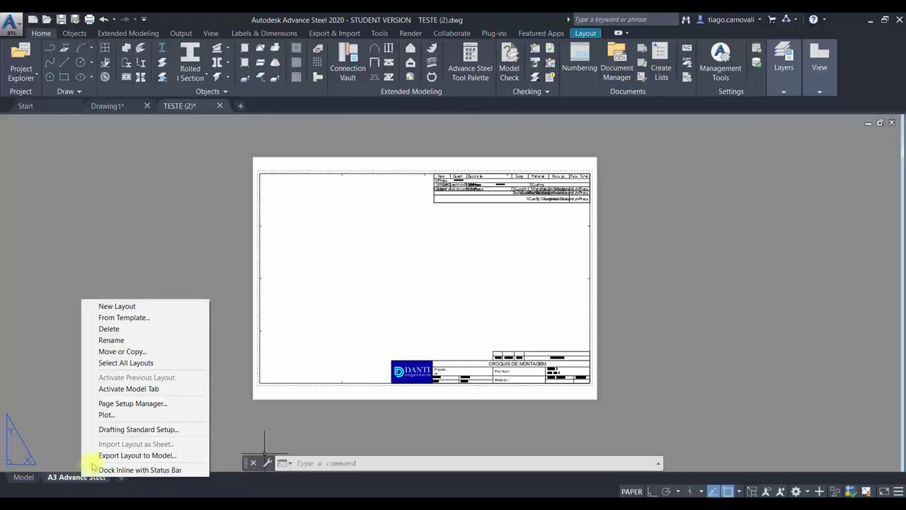
click(125, 404)
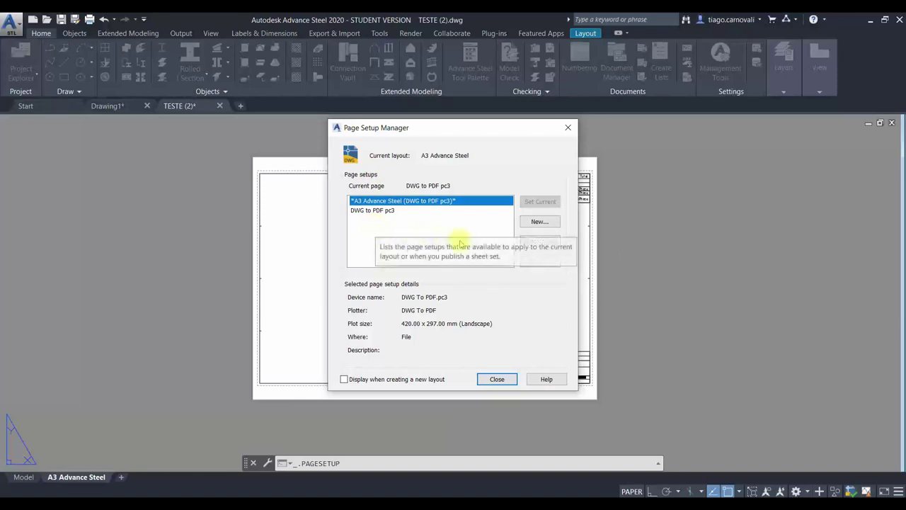
click(545, 243)
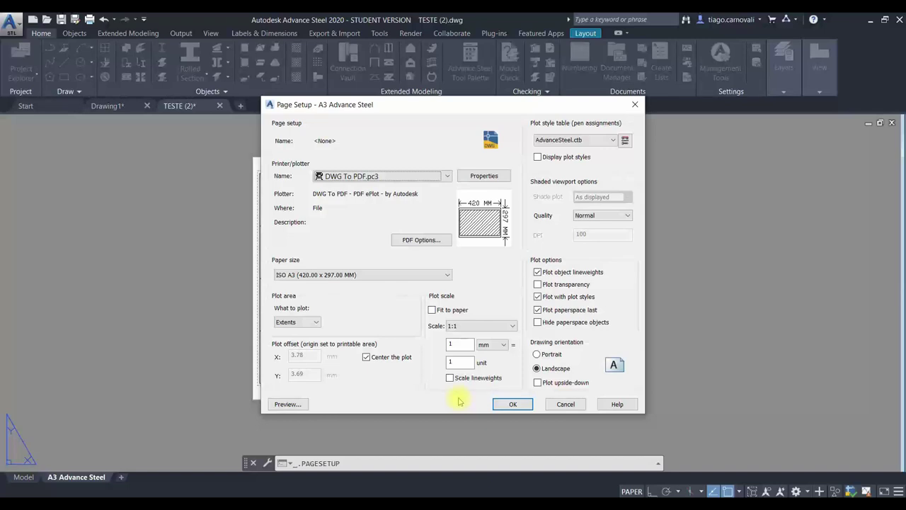
click(560, 404)
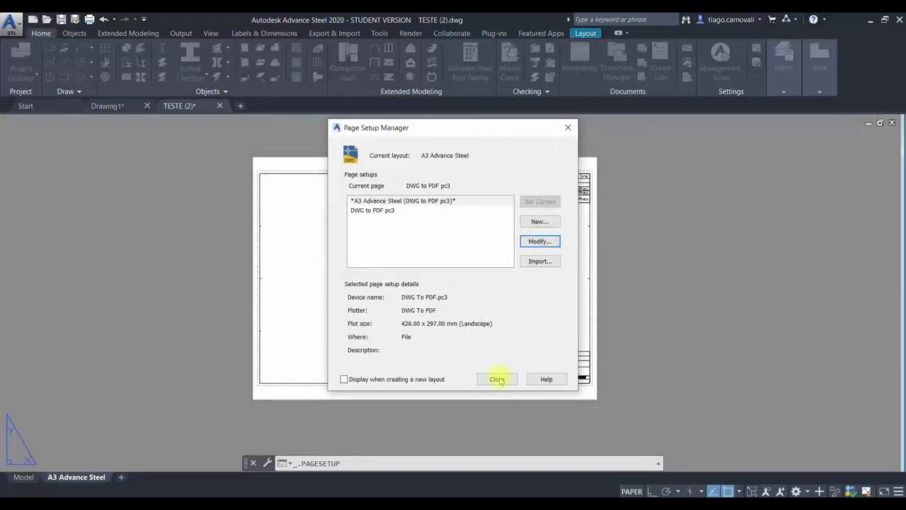
click(497, 380)
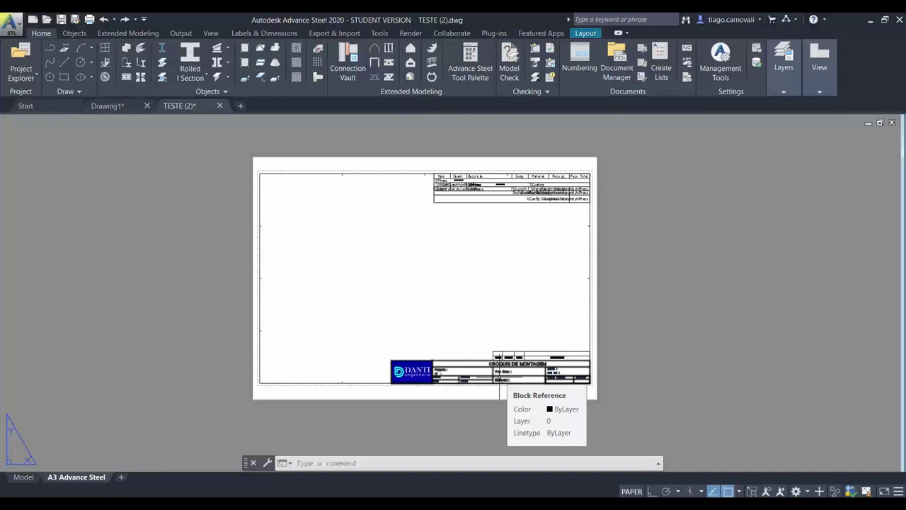
Compare the previews of the AS_DIM_SlopeTriangle, AS_DIM_STYLE1, AS_RADIAL and STANDARD dimension styles and close the Dimension Style Manager.
click(267, 34)
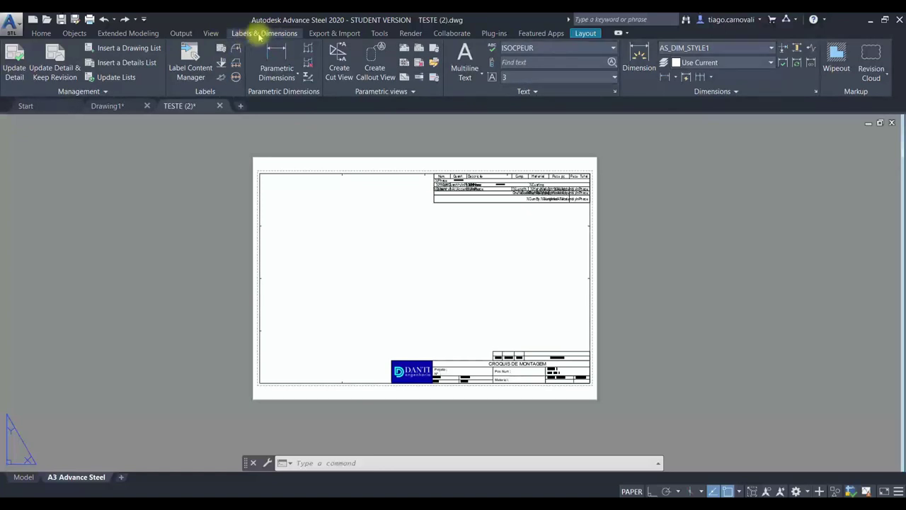
click(770, 49)
click(731, 179)
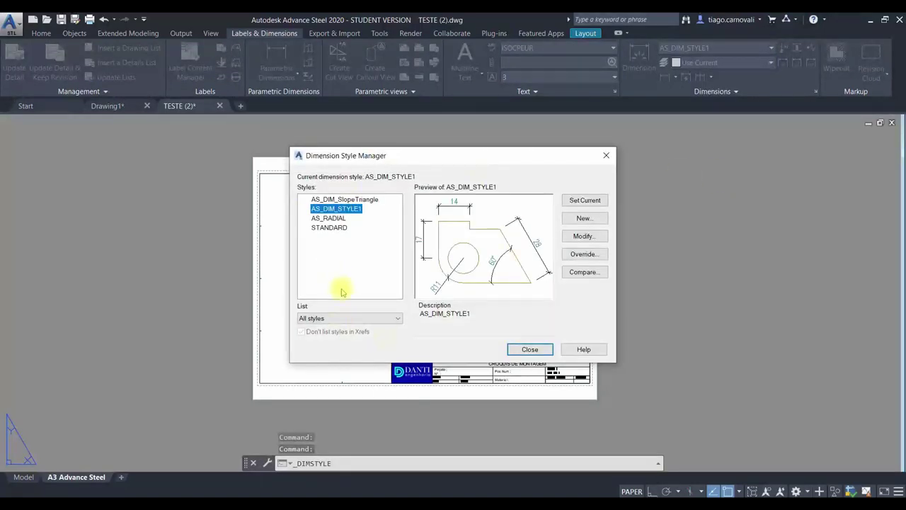
click(325, 201)
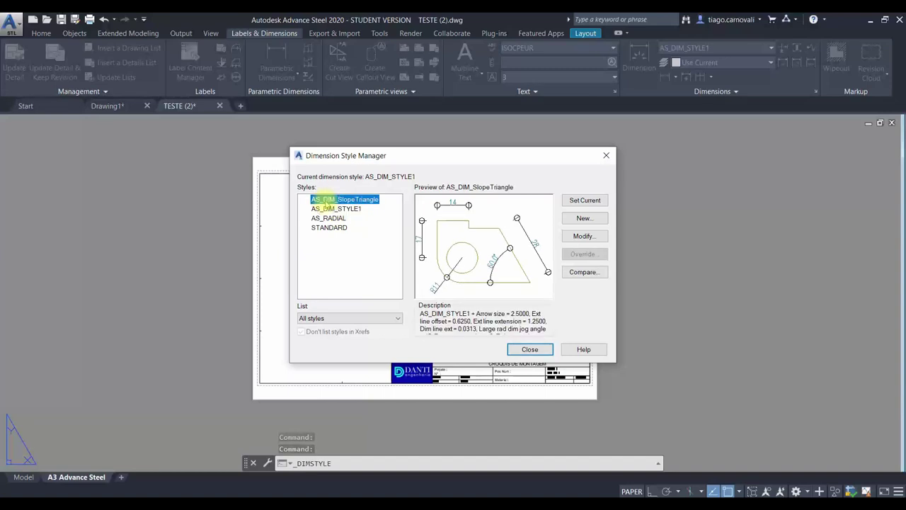
click(331, 209)
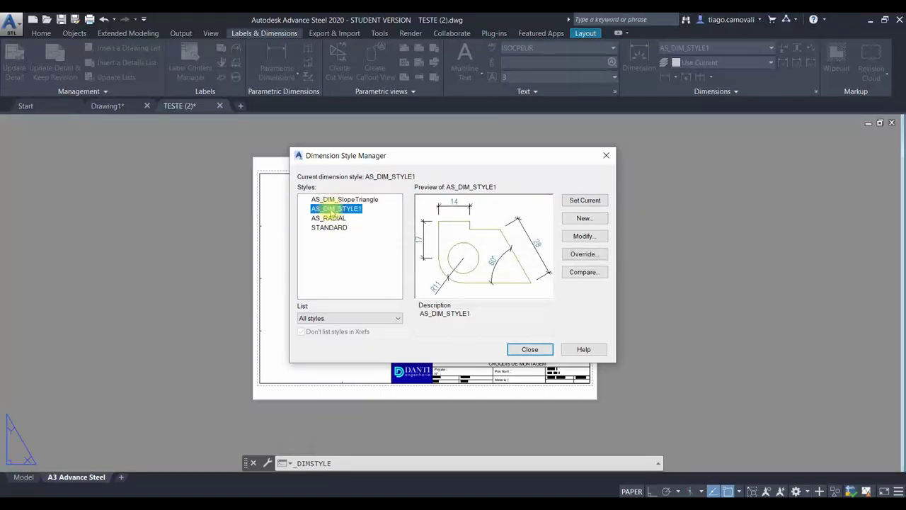
click(335, 219)
click(338, 229)
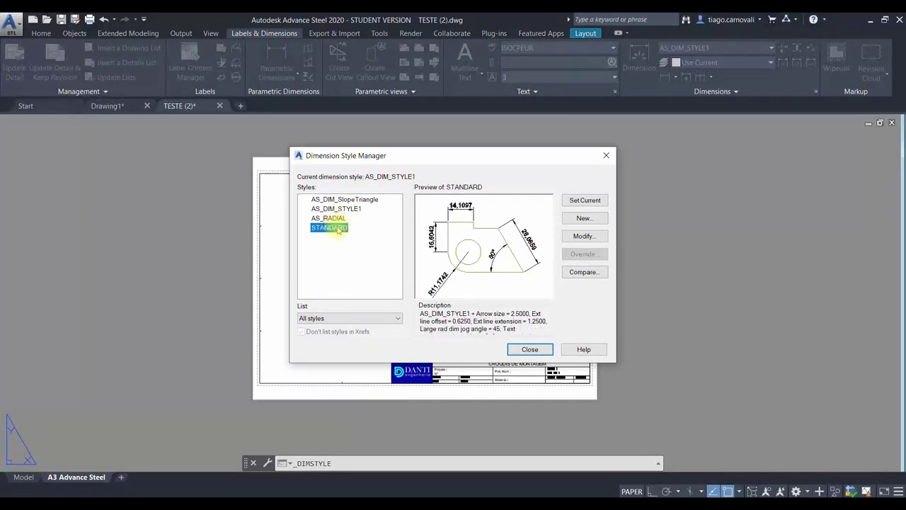
click(331, 218)
click(334, 208)
click(335, 199)
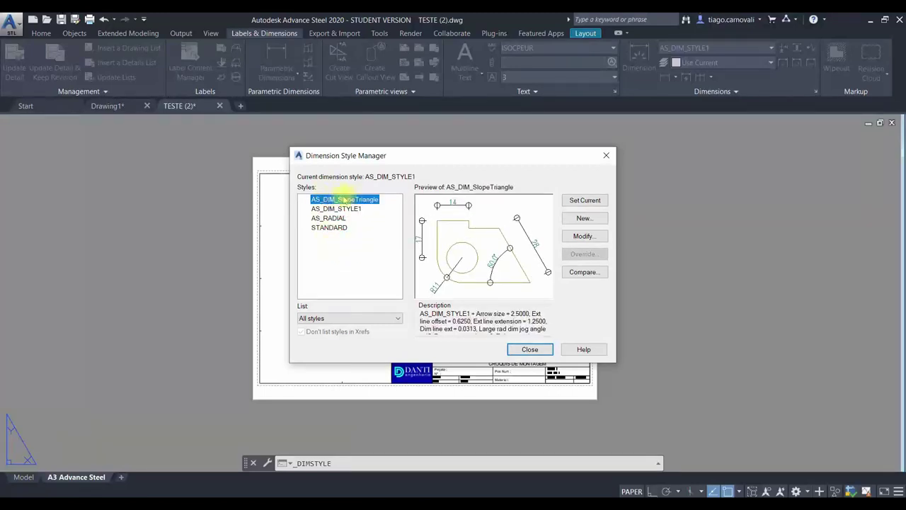
click(345, 209)
click(330, 218)
click(334, 228)
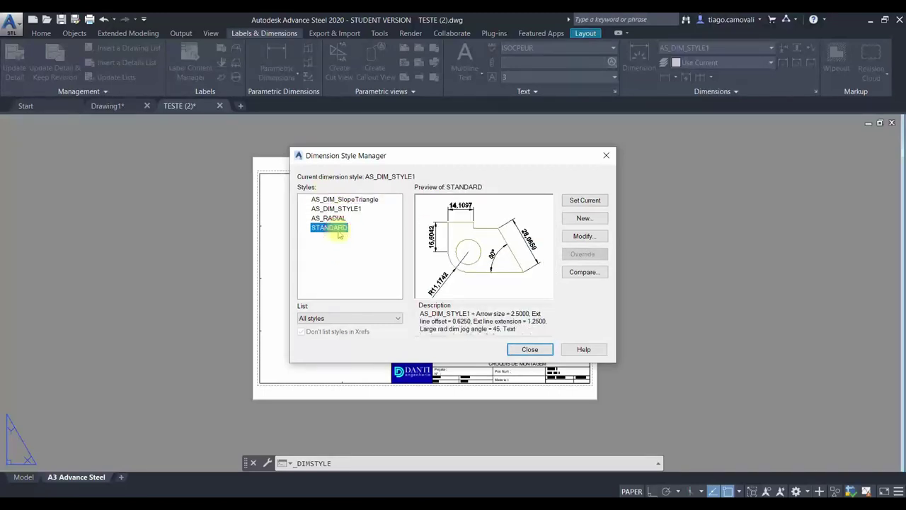
click(330, 218)
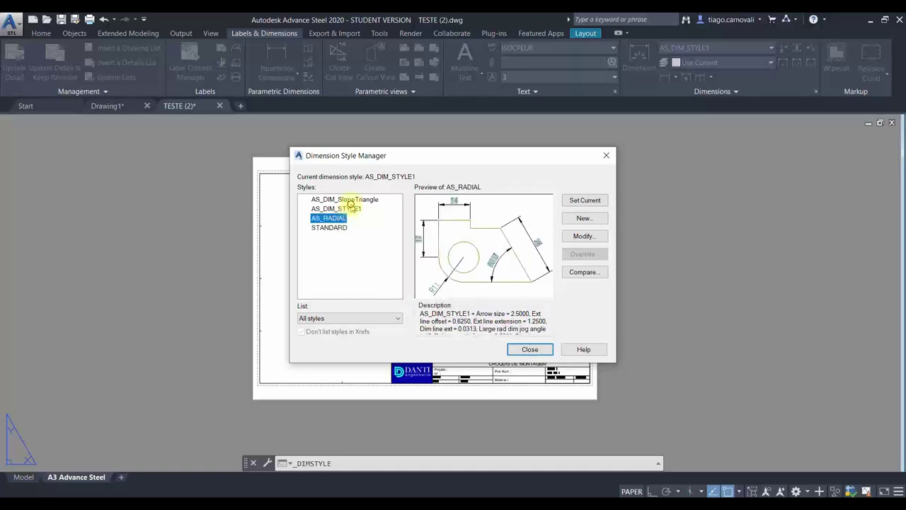
click(337, 209)
click(355, 199)
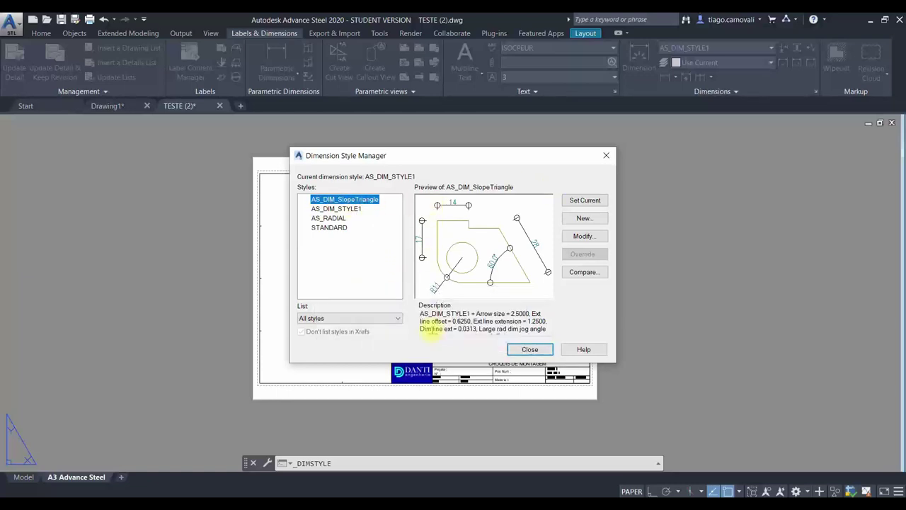
click(531, 350)
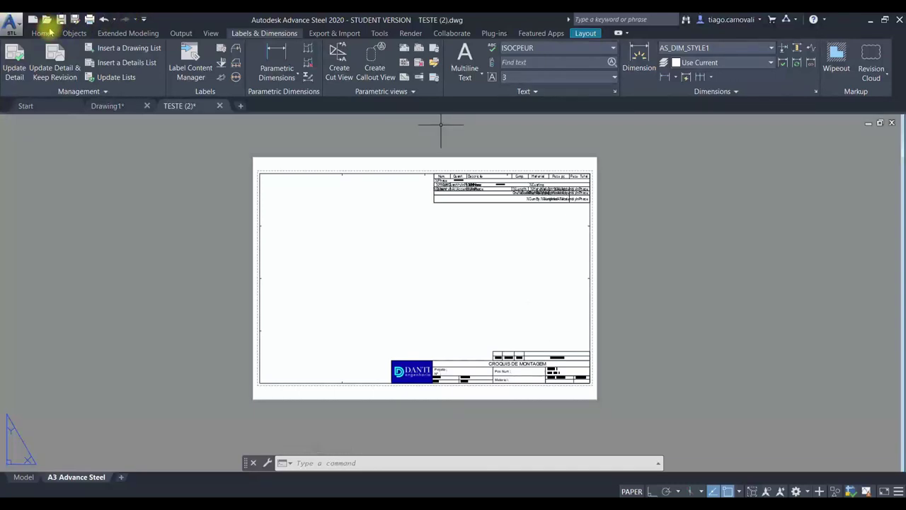
Open the defaults in Advance Steel Management Tools and filter them by STYLE.
click(42, 34)
click(789, 58)
click(714, 72)
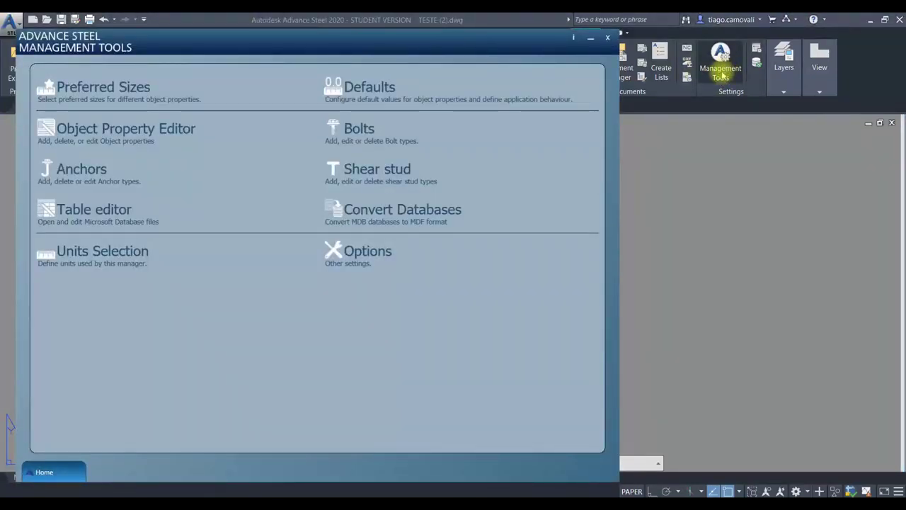
click(414, 77)
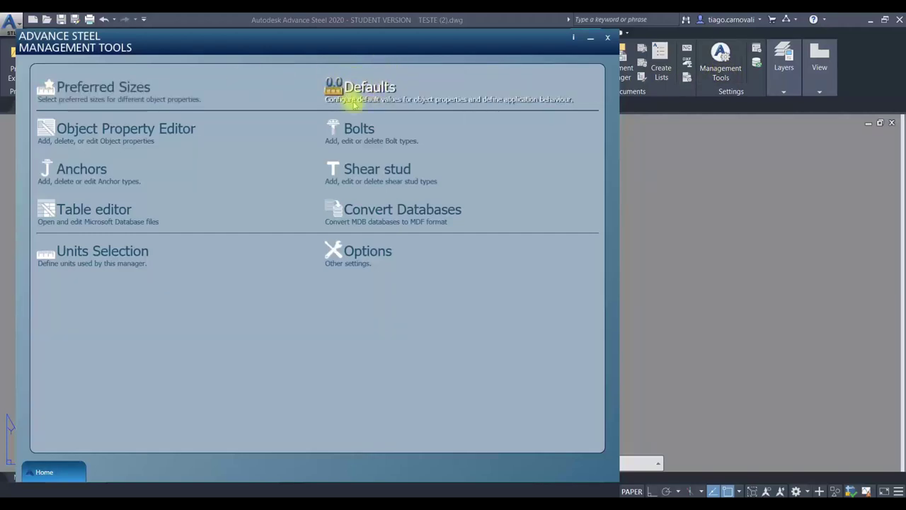
click(374, 93)
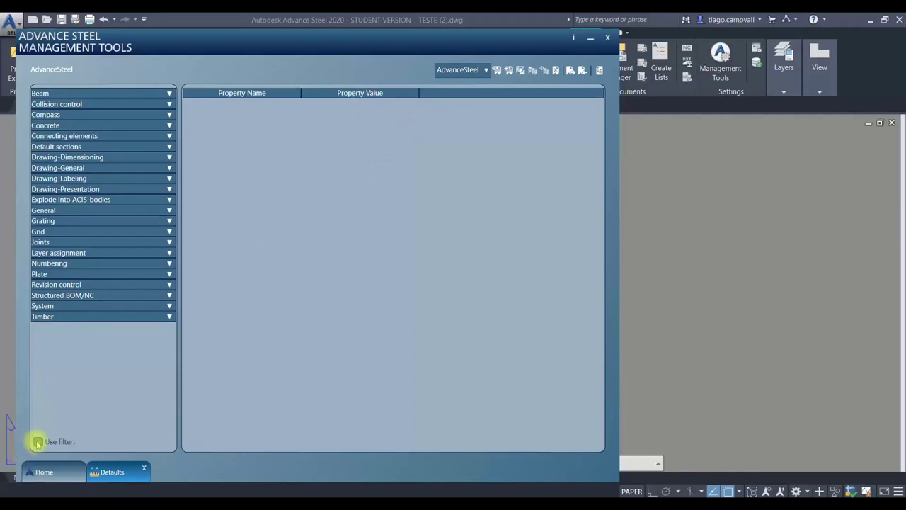
click(38, 441)
click(48, 420)
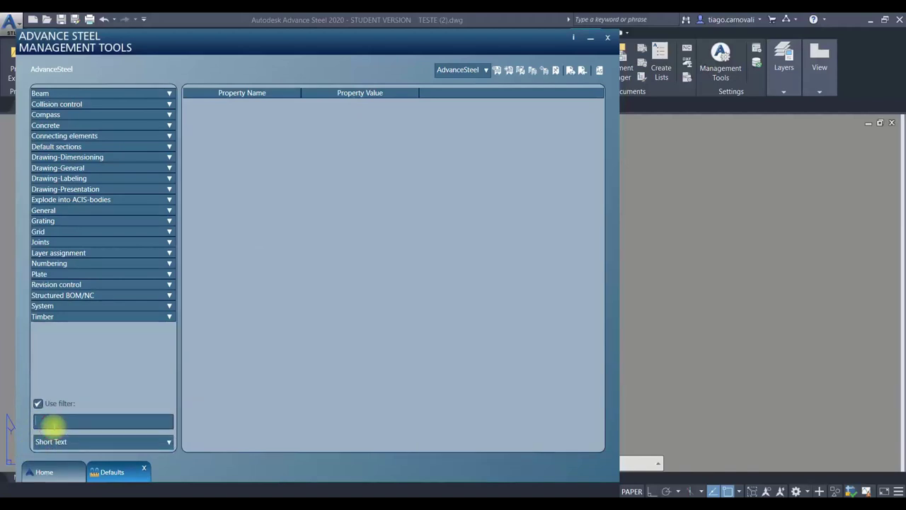
text(STYLE)
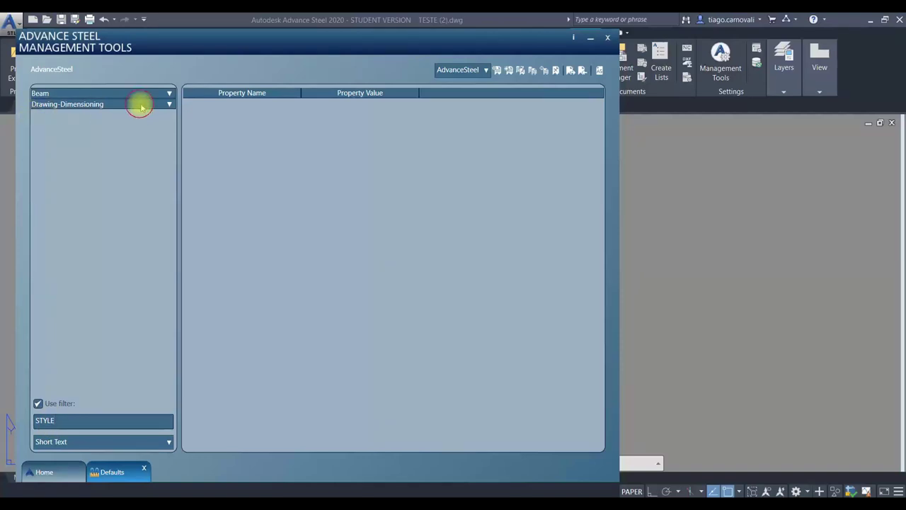
Examine which dimension style each dimension type uses in the Drawing-Dimensioning defaults and close Management Tools.
click(169, 104)
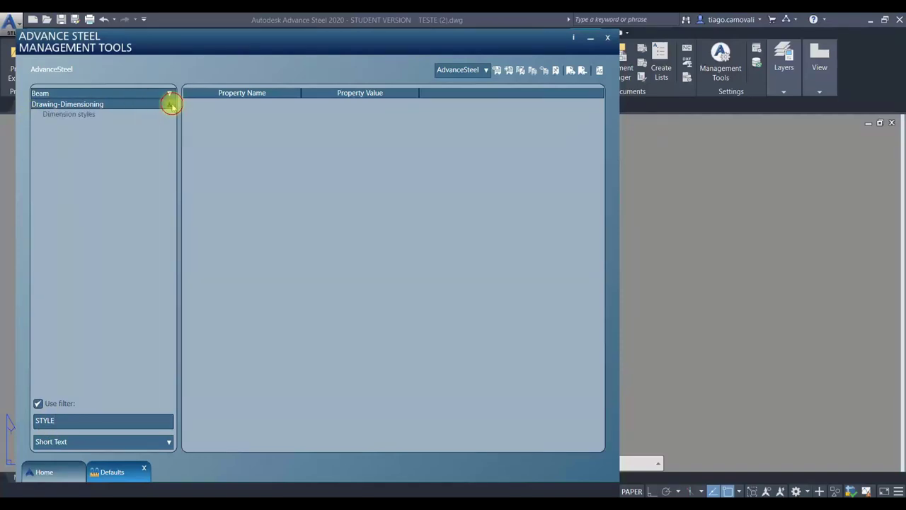
click(76, 116)
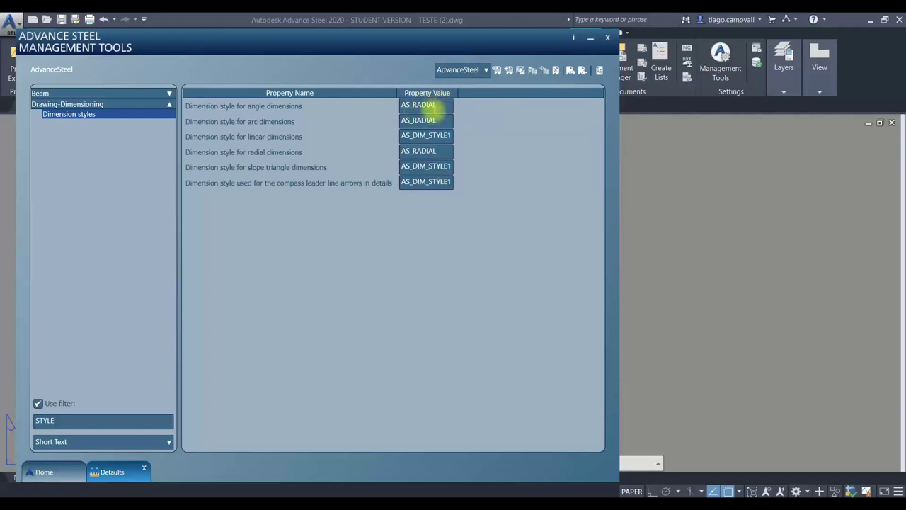
click(437, 105)
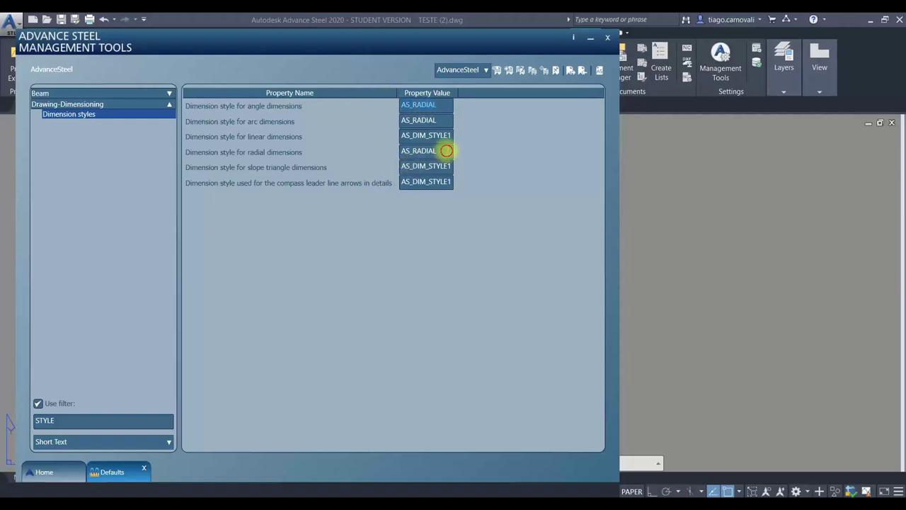
click(438, 166)
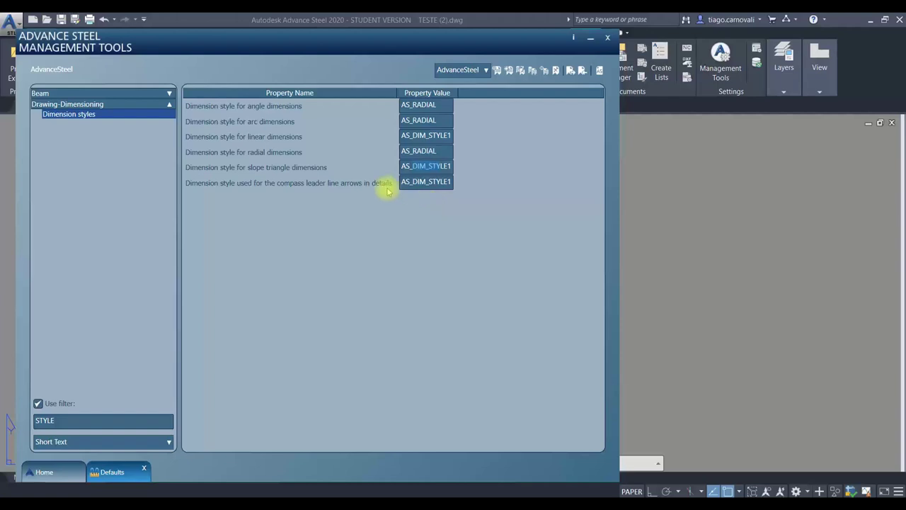
click(609, 39)
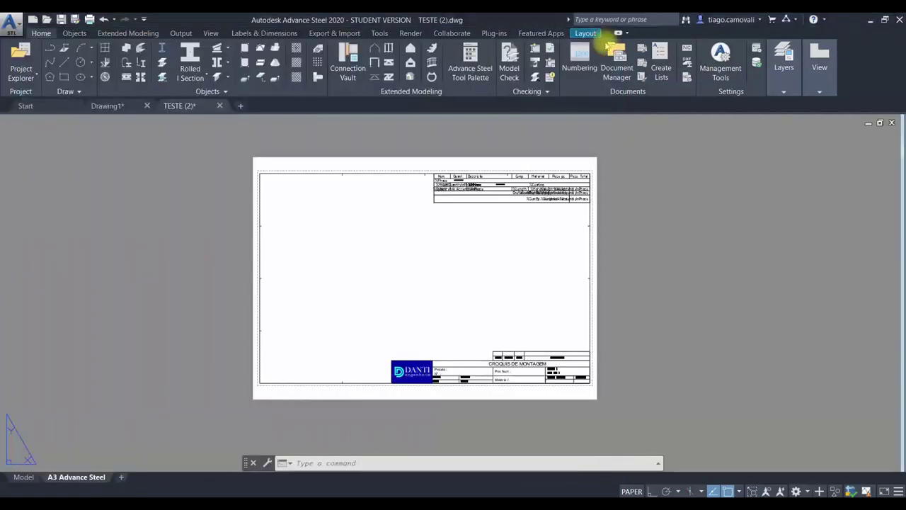
mouse_move(439, 180)
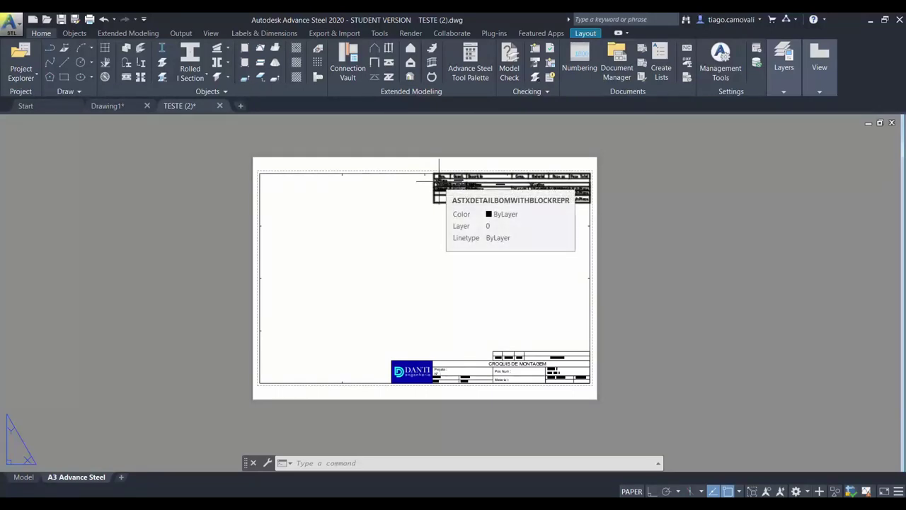
click(352, 269)
click(368, 274)
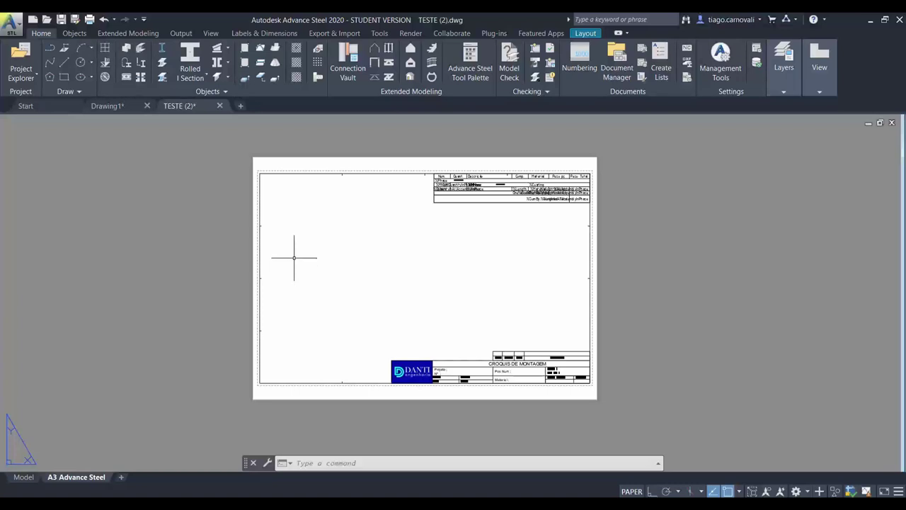
Open the drawing layout definition and enable centering the main view for assembly drawings.
click(183, 34)
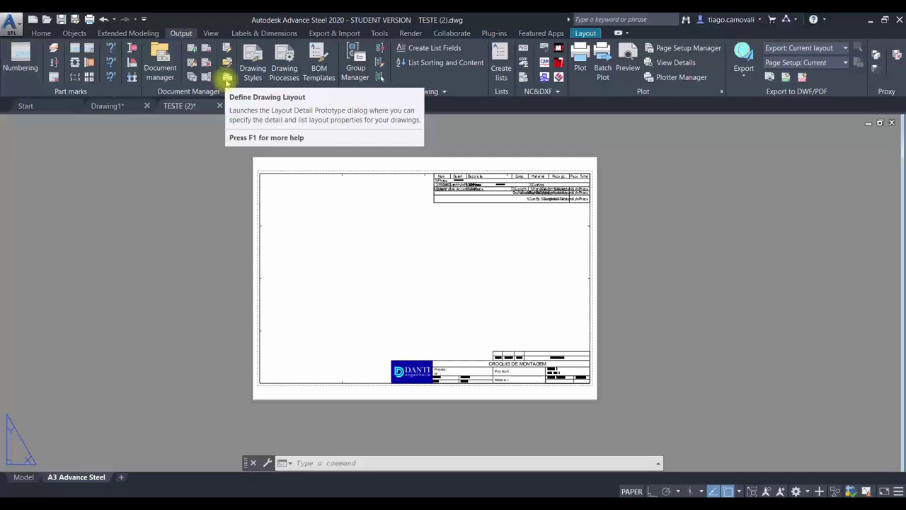
click(227, 79)
drag(617, 218, 346, 160)
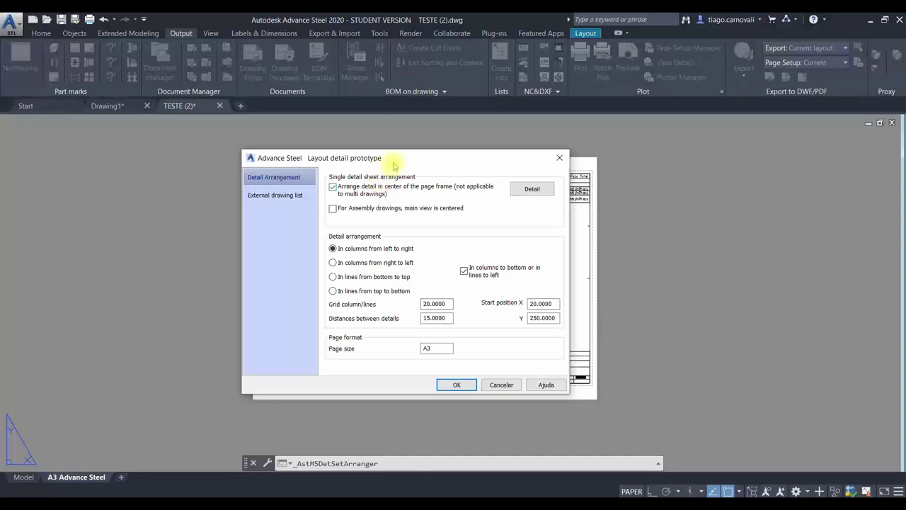
drag(396, 163, 407, 158)
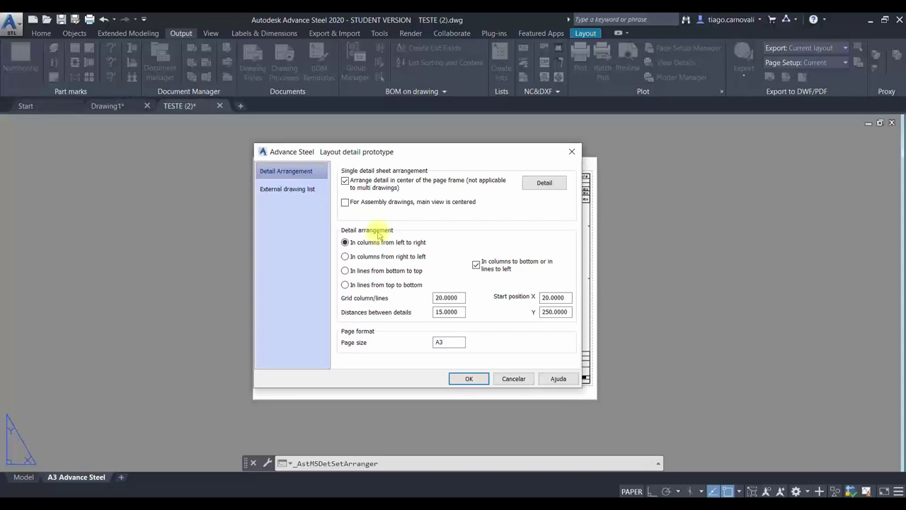
click(345, 202)
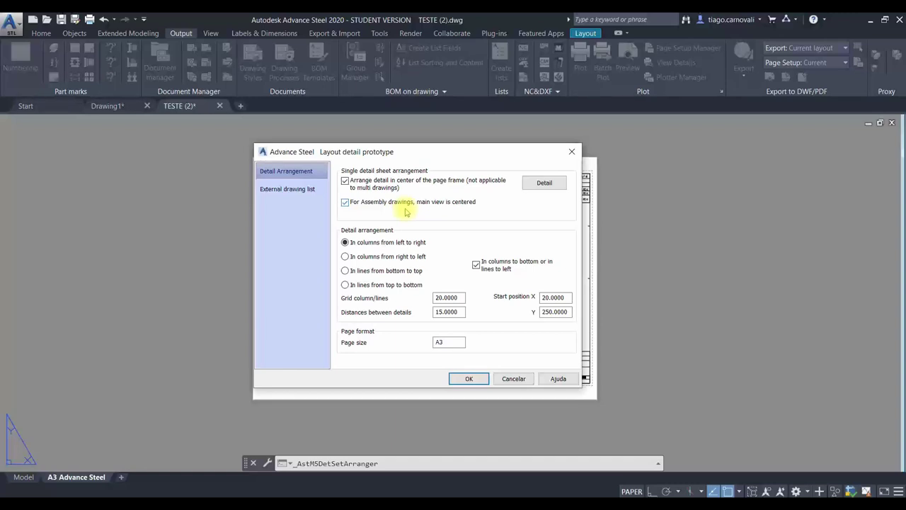
Set the single detail's centering option to automatic center calculation and apply the layout detail prototype settings.
click(543, 182)
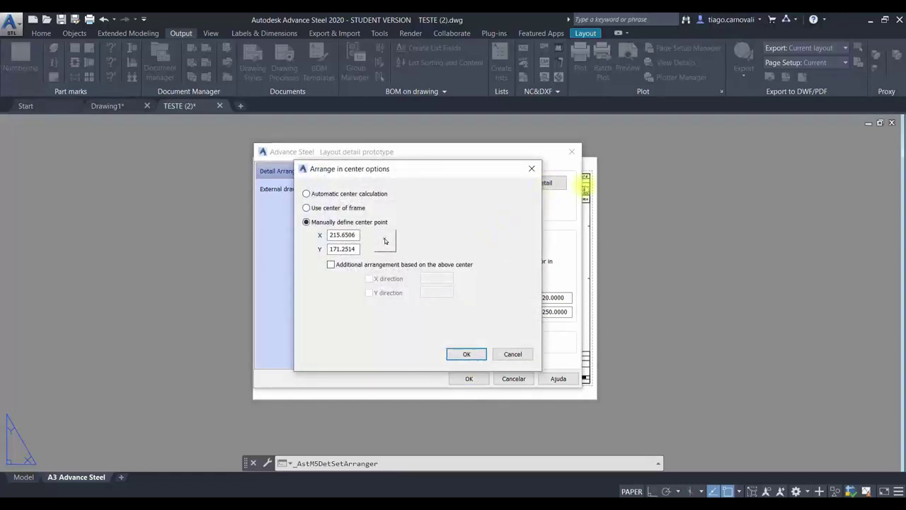
drag(485, 174, 428, 166)
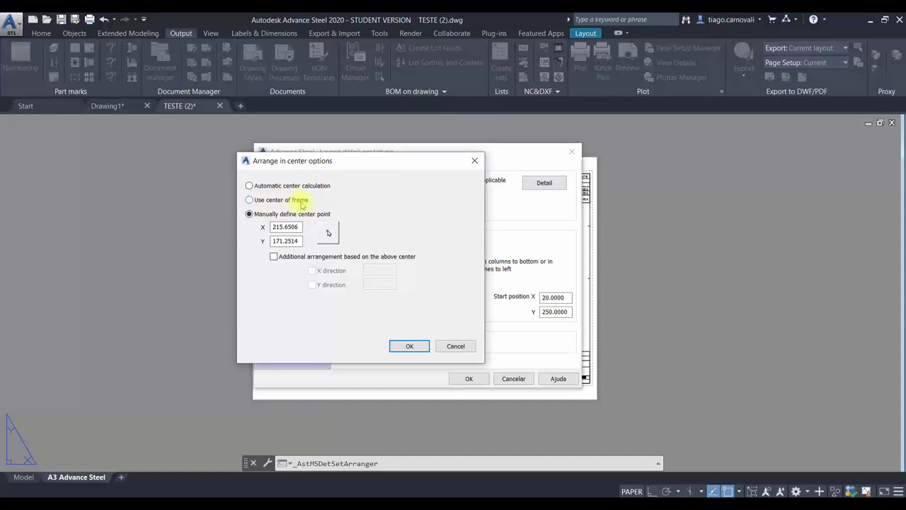
click(299, 201)
click(252, 187)
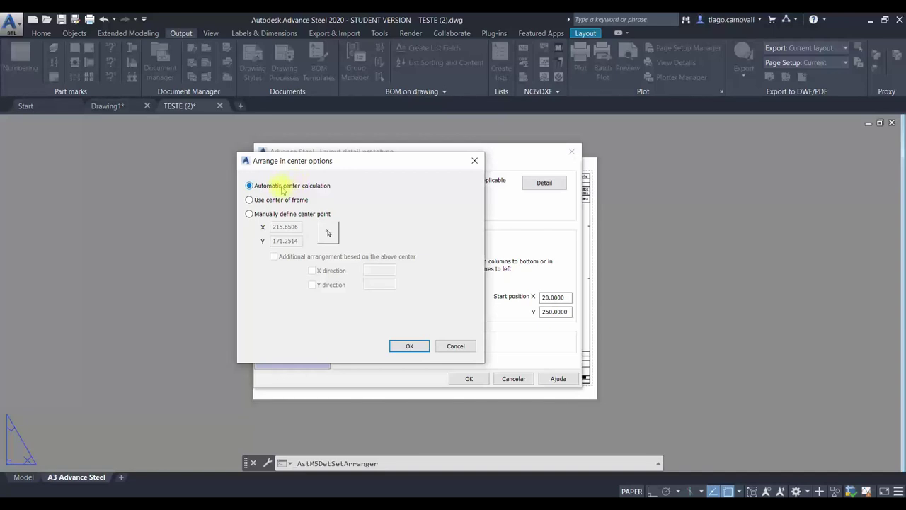
click(409, 345)
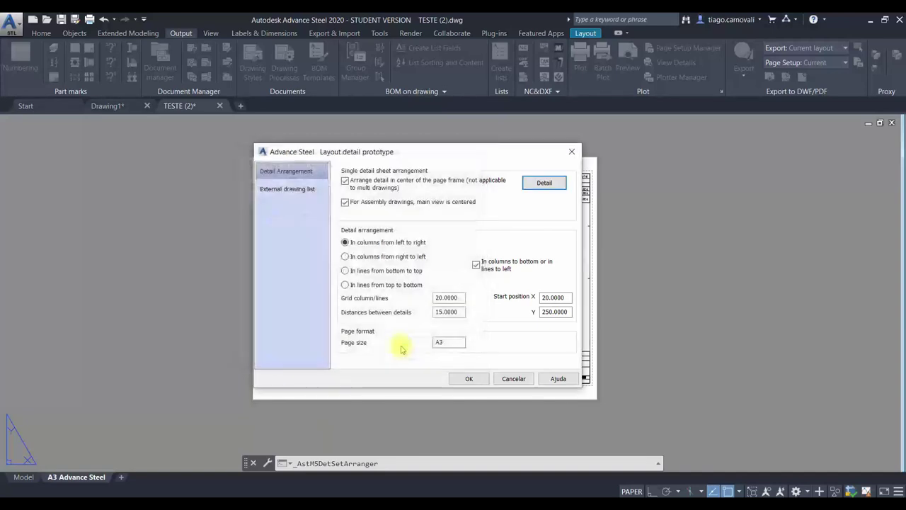
click(478, 380)
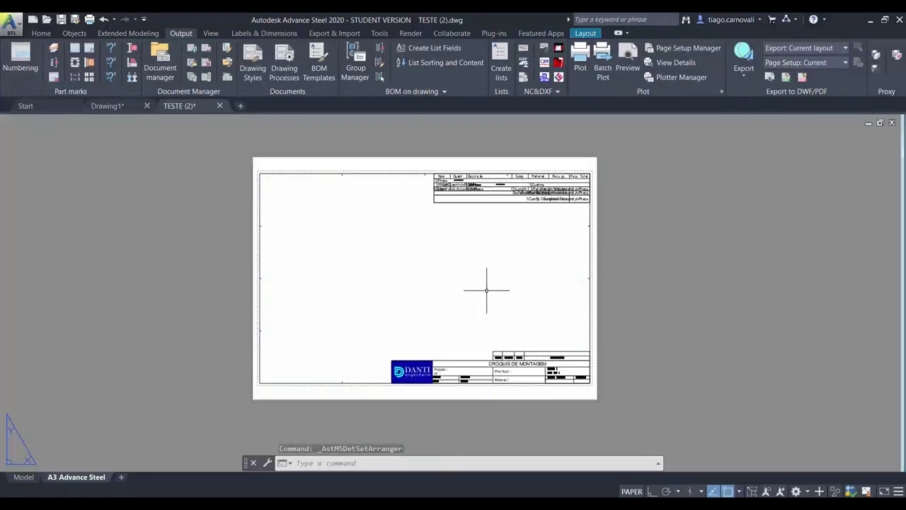
Select the title block on the A3 Advance Steel layout.
click(477, 371)
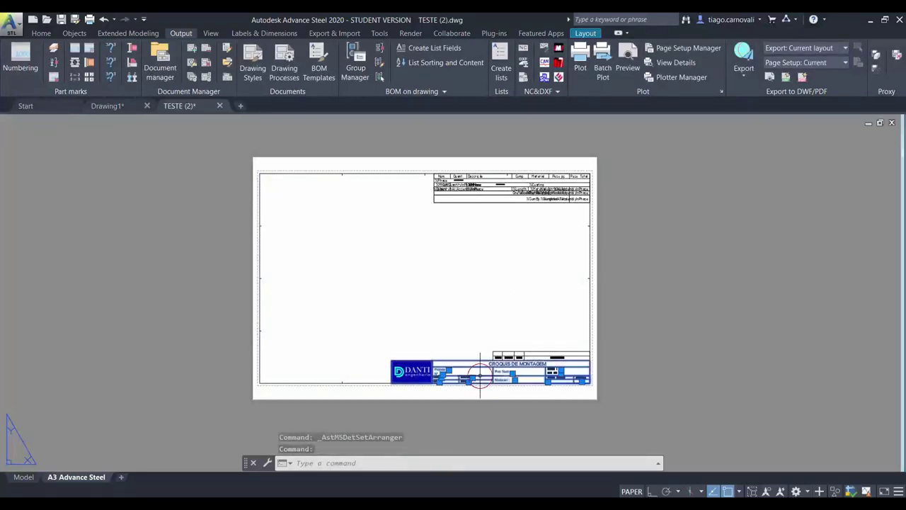